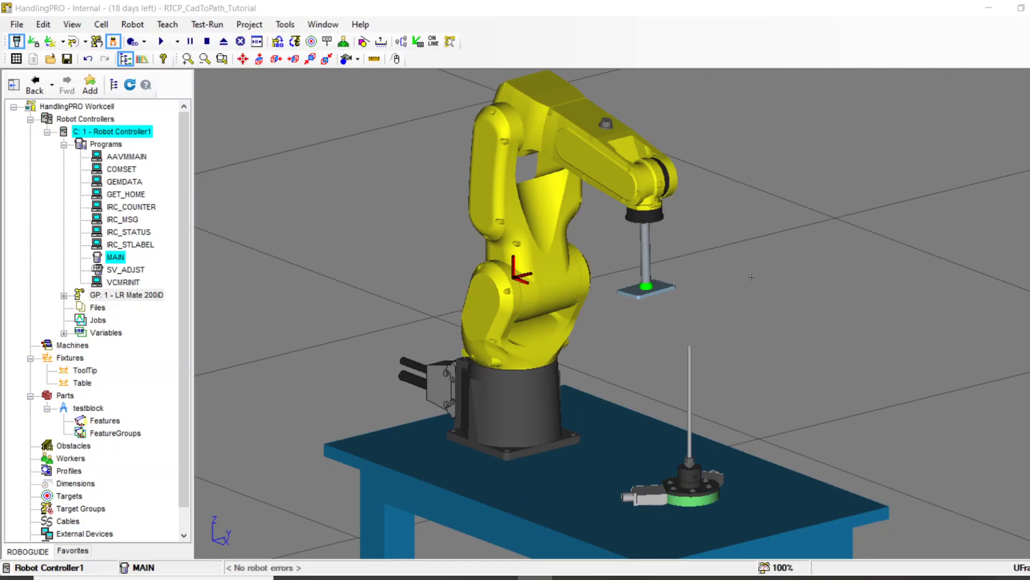
Examine the workcell with the robot, its gripper, the table and the tool tip stand from several distances and angles.
mouse_move(744, 284)
right_mouse_down()
mouse_move(759, 263)
mouse_move(747, 273)
right_mouse_up()
scroll(722, 270, "down", 5)
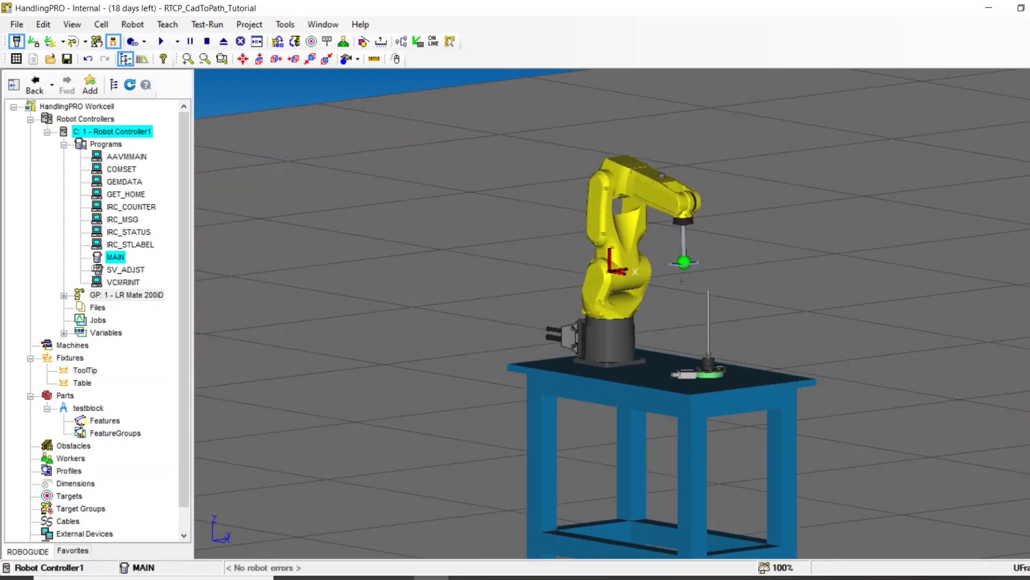
scroll(718, 269, "up", 3)
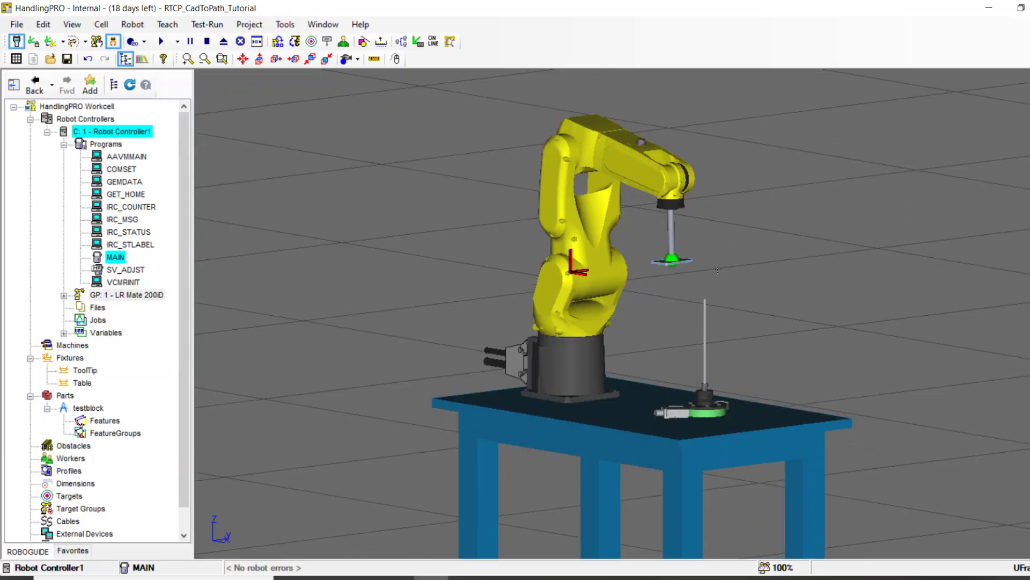
scroll(650, 266, "up", 3)
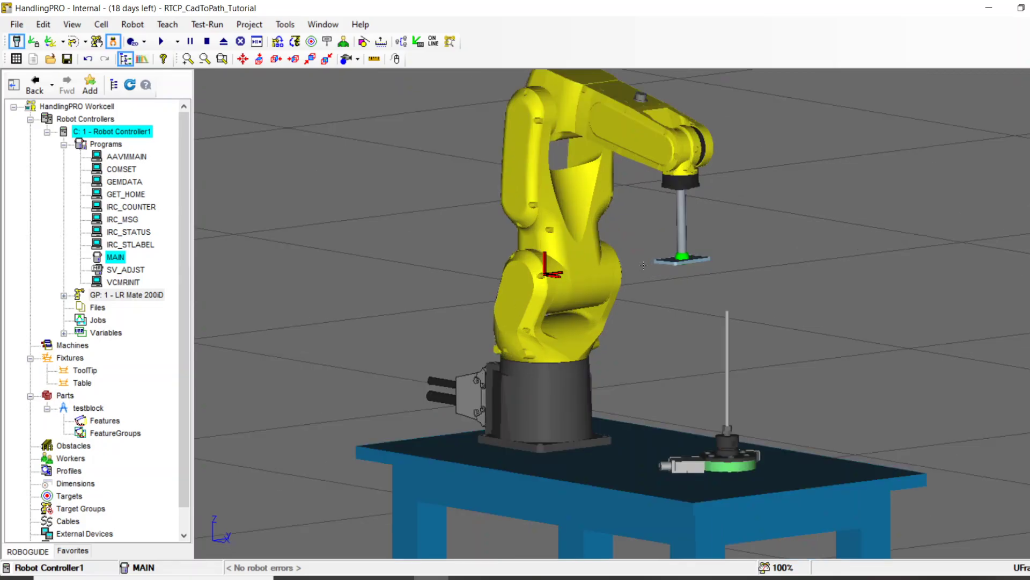
scroll(746, 274, "down", 5)
scroll(748, 274, "up", 2)
right_click_drag(749, 274, 733, 294)
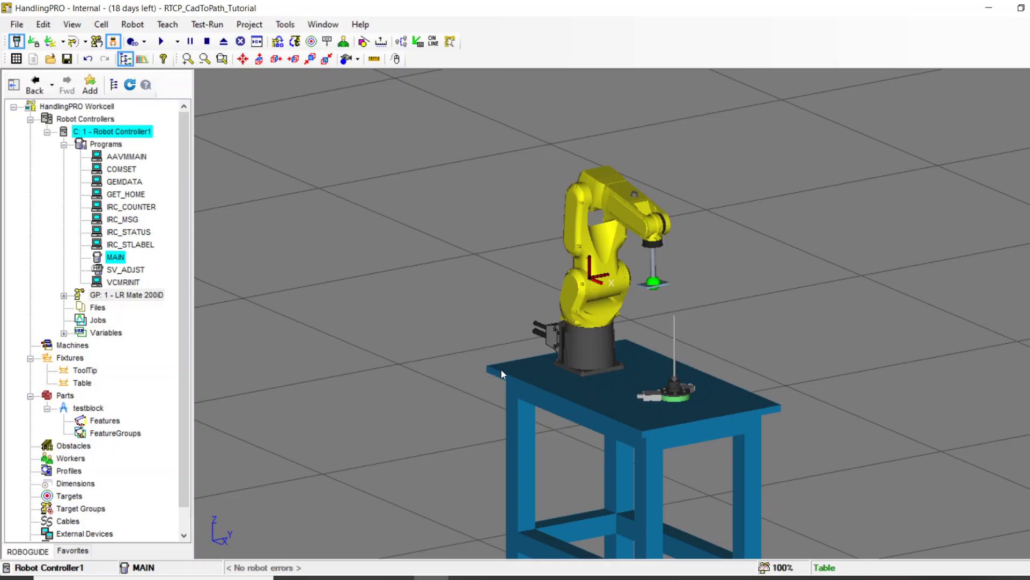
scroll(505, 367, "down", 2)
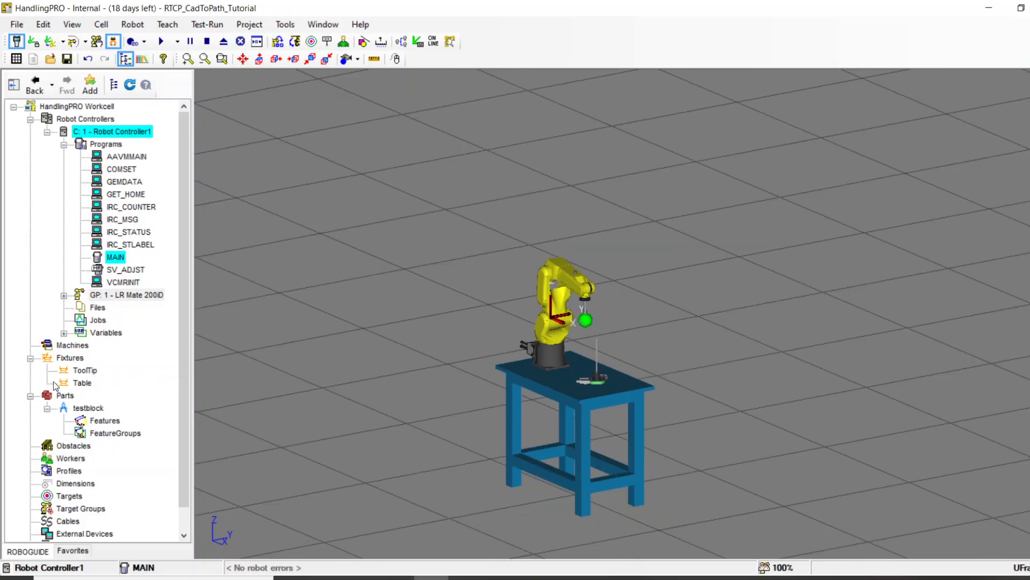
Select the Table and ToolTip fixtures and inspect the upper end of the tool tip's rod up close.
left_click(80, 384)
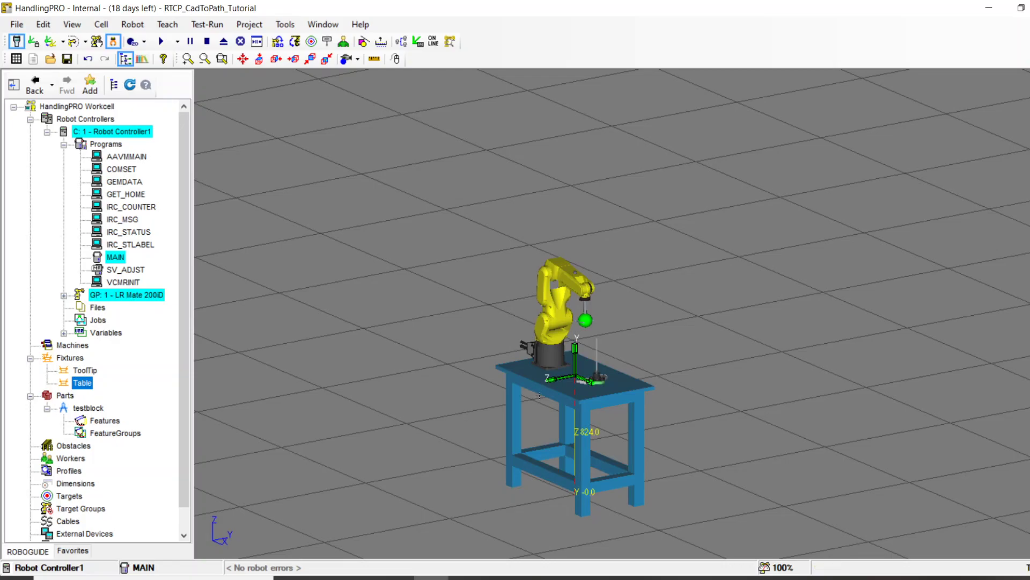
left_click(85, 371)
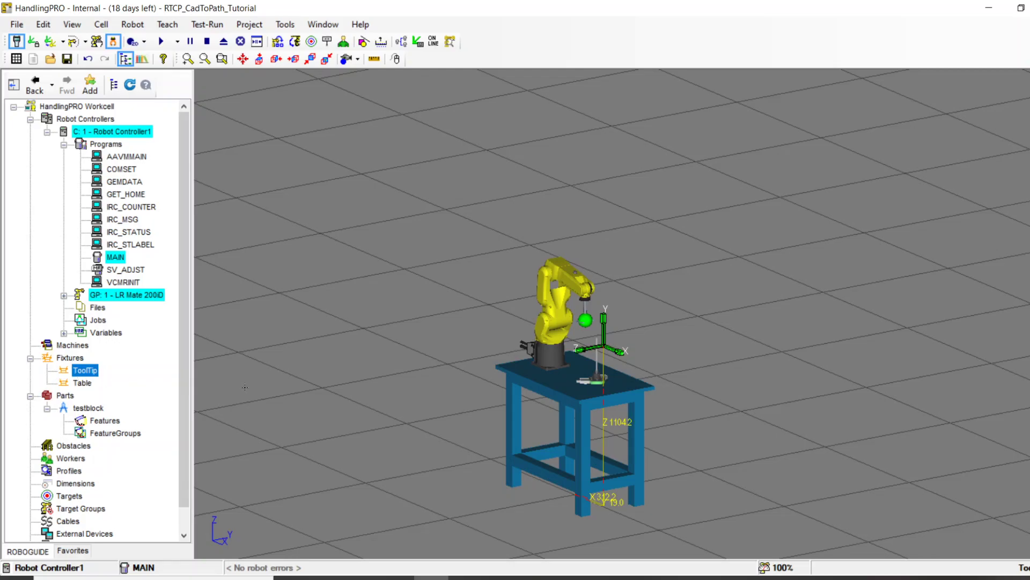
scroll(594, 370, "up", 5)
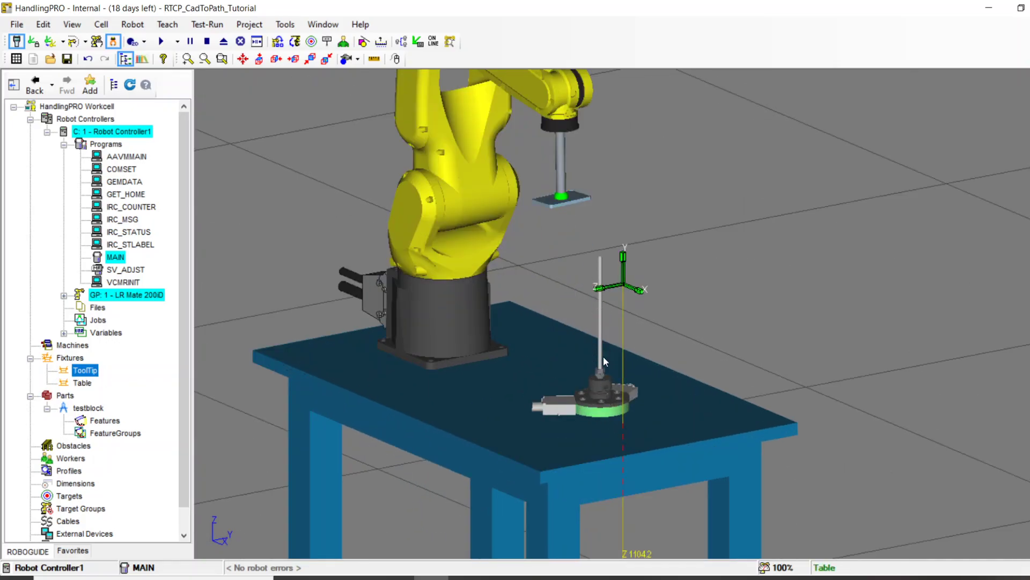
scroll(600, 259, "up", 8)
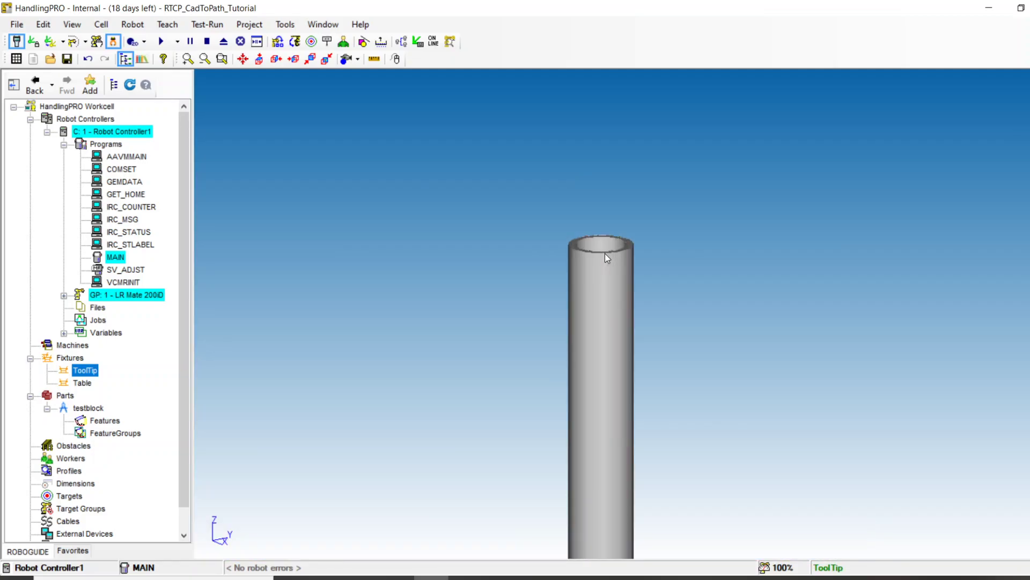
scroll(585, 251, "down", 8)
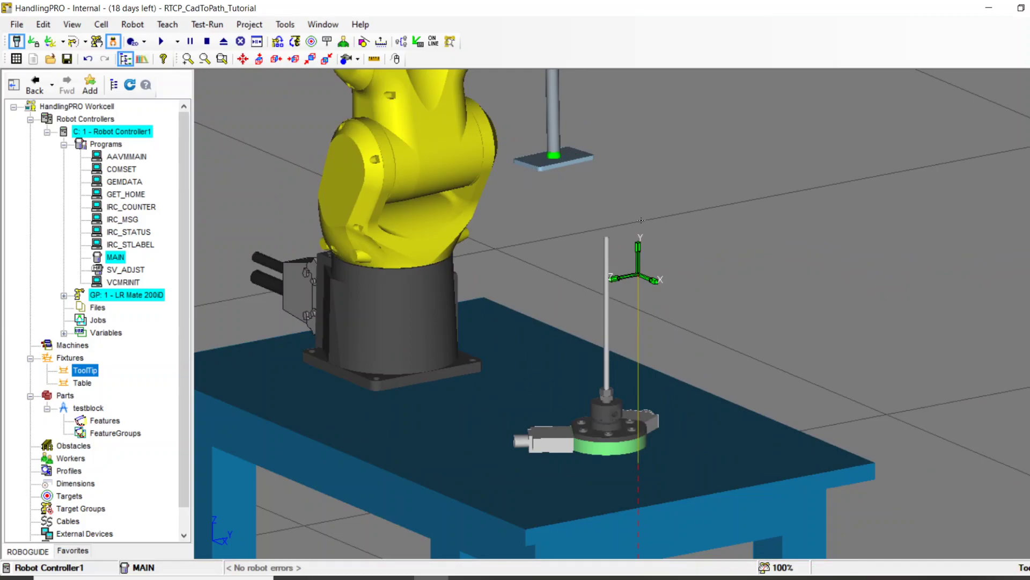
scroll(606, 236, "up", 5)
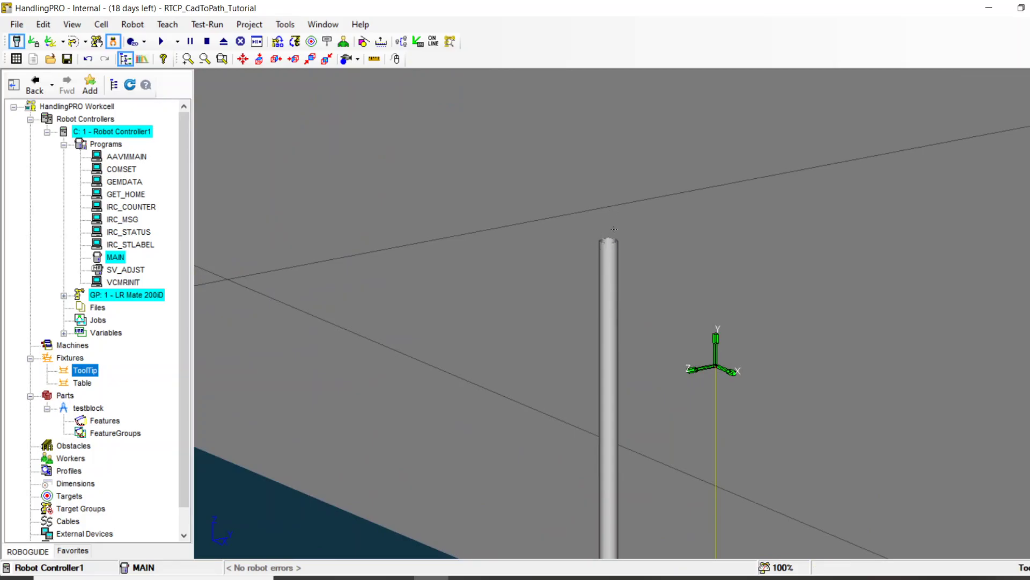
scroll(604, 236, "down", 4)
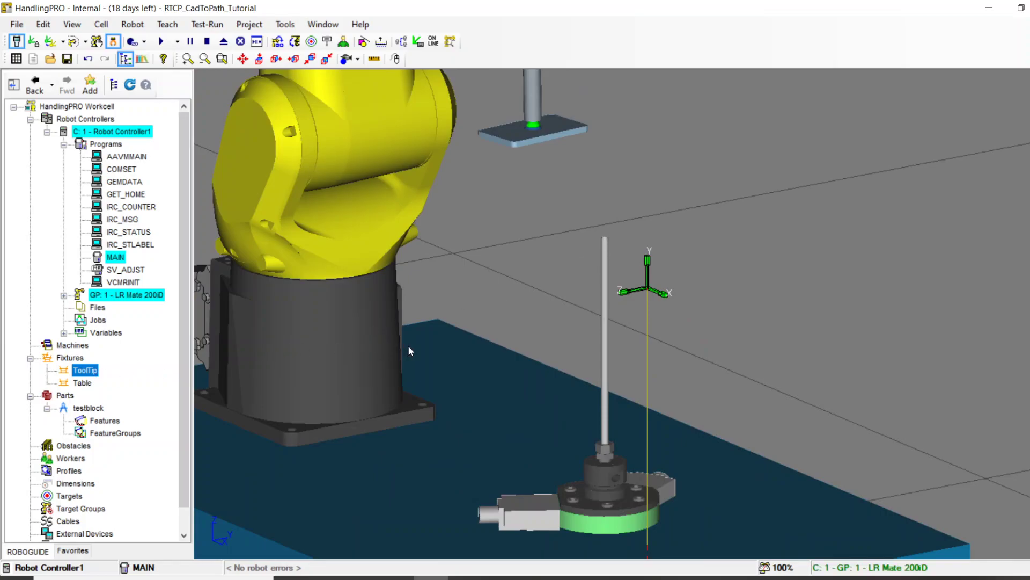
scroll(494, 343, "down", 5)
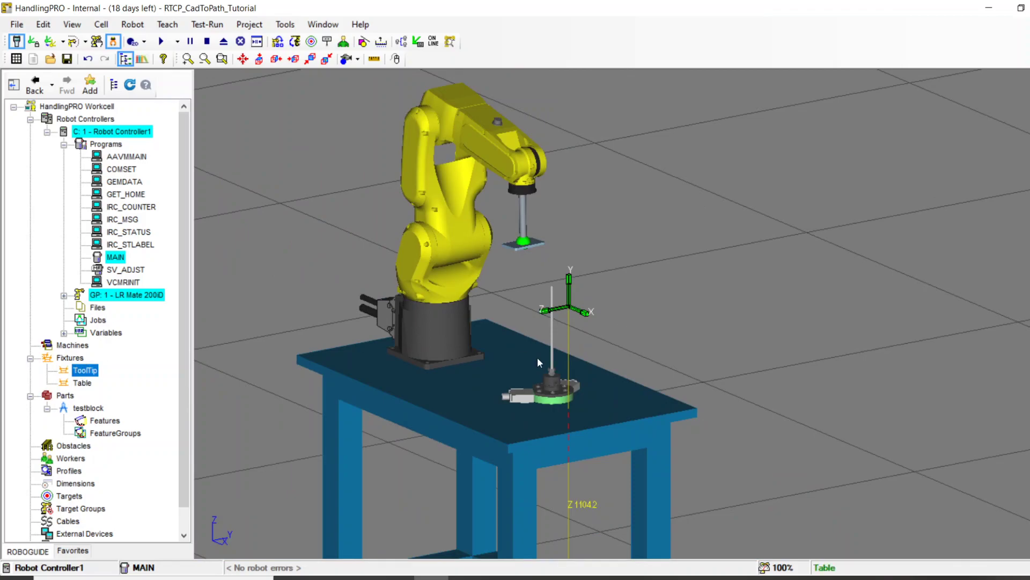
Open the CAD library for adding a fixture and browse its conveyor and misc models.
right_click(64, 360)
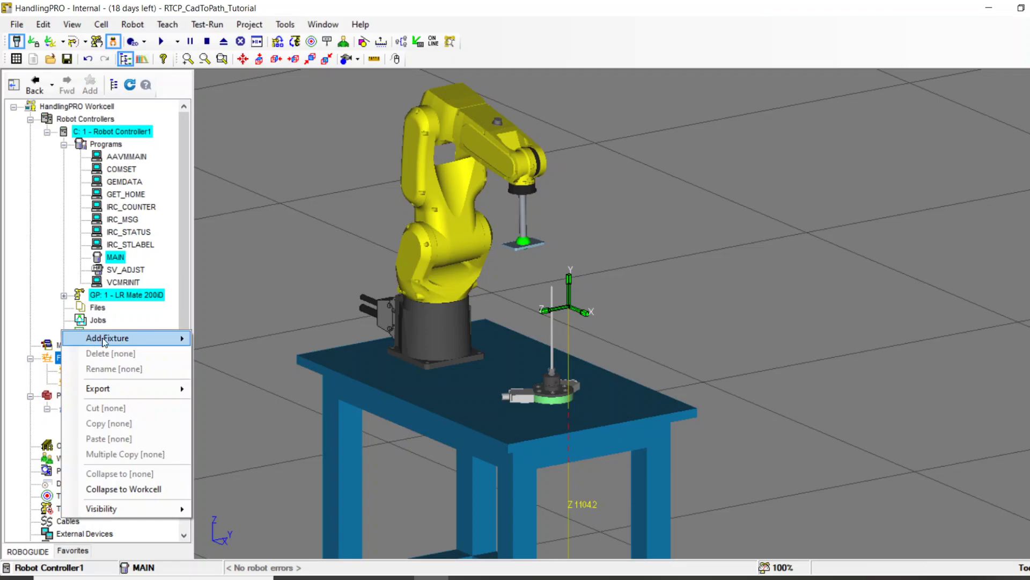
mouse_move(115, 341)
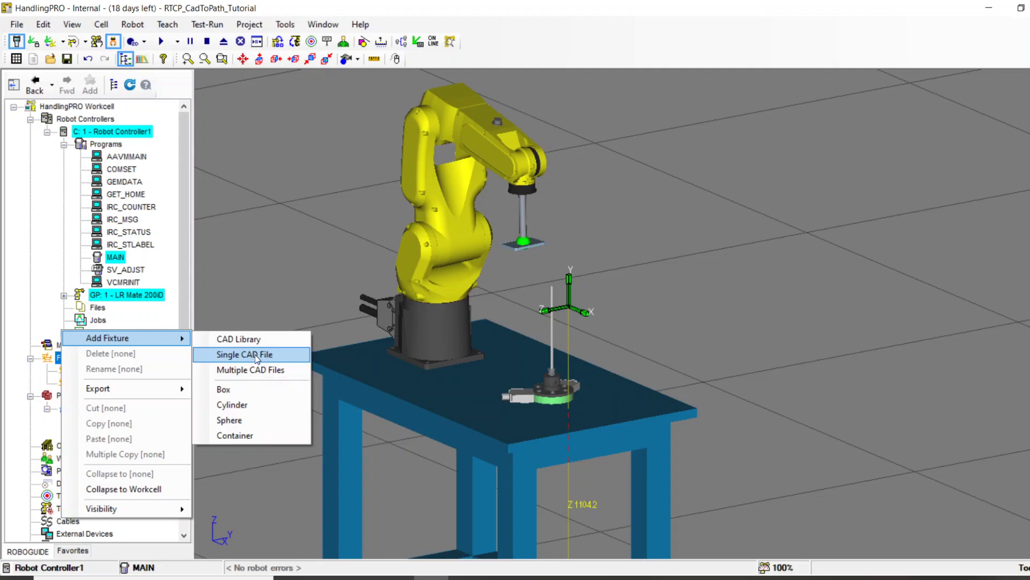
left_click(231, 340)
double_click(104, 141)
scroll(130, 197, "down", 6)
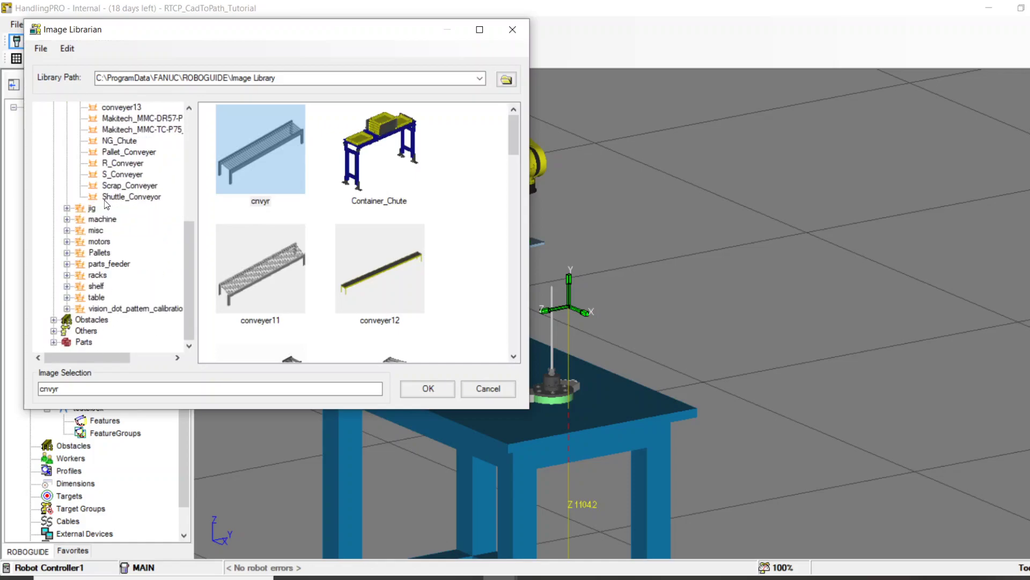
double_click(81, 219)
scroll(271, 231, "down", 5)
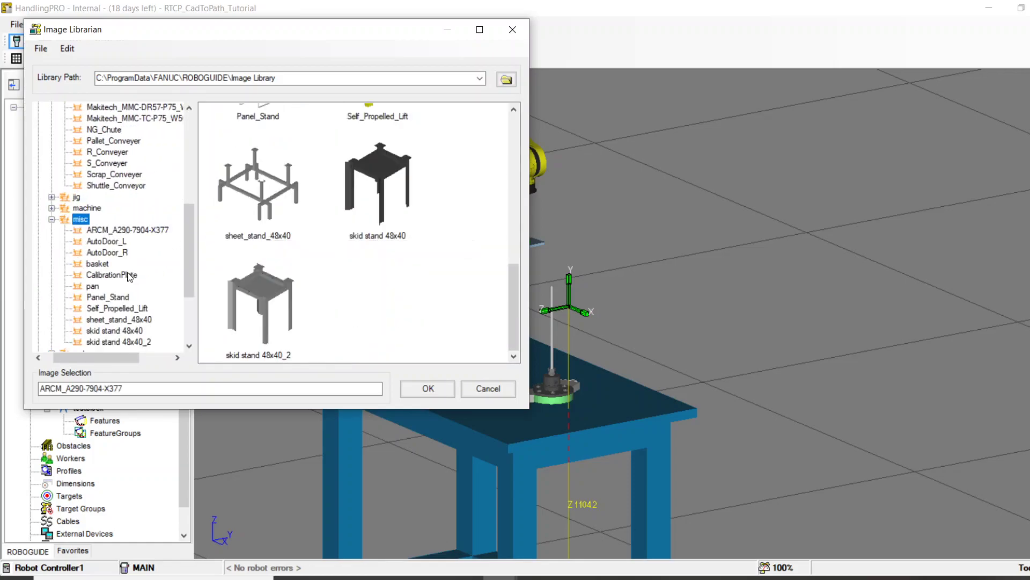
Browse the library's Pallets and shelf models and close the library without adding a fixture.
scroll(123, 271, "down", 4)
double_click(85, 265)
scroll(257, 249, "down", 8)
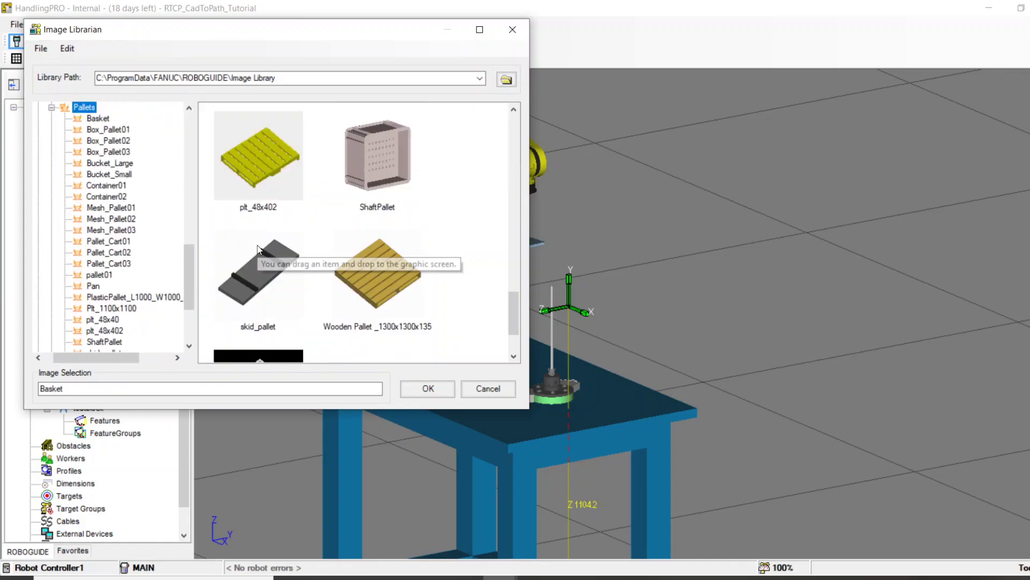
scroll(86, 279, "down", 3)
left_click(81, 285)
double_click(78, 289)
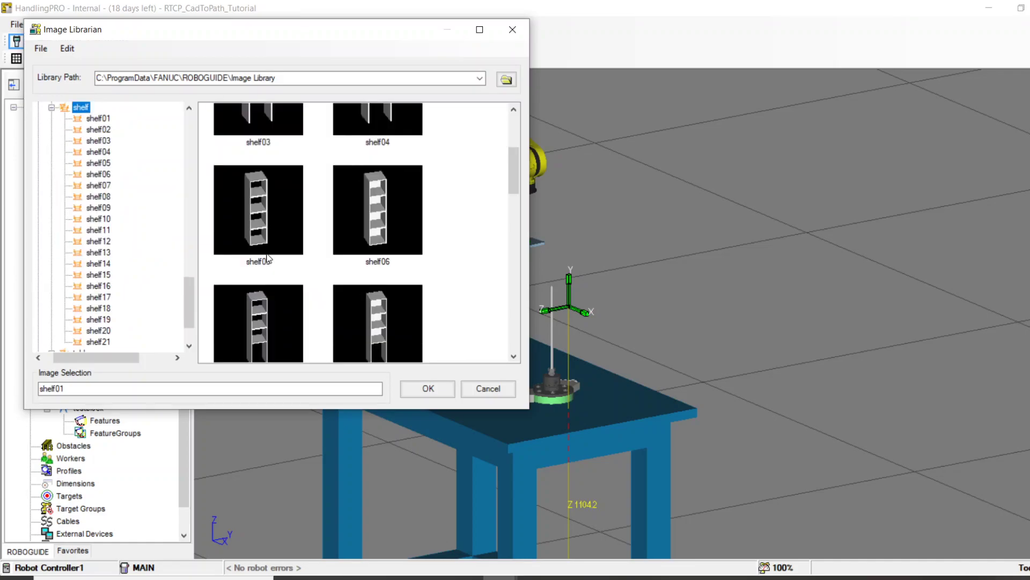
scroll(376, 268, "down", 5)
left_click(475, 387)
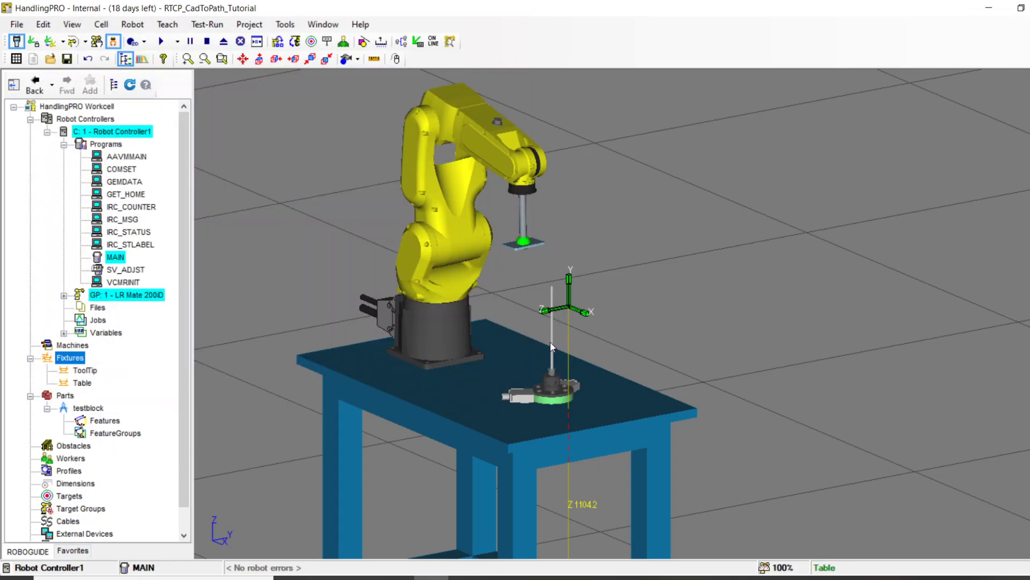
Review the available options for adding a part to the workcell's Parts group and dismiss them.
scroll(554, 290, "up", 5)
scroll(555, 287, "down", 5)
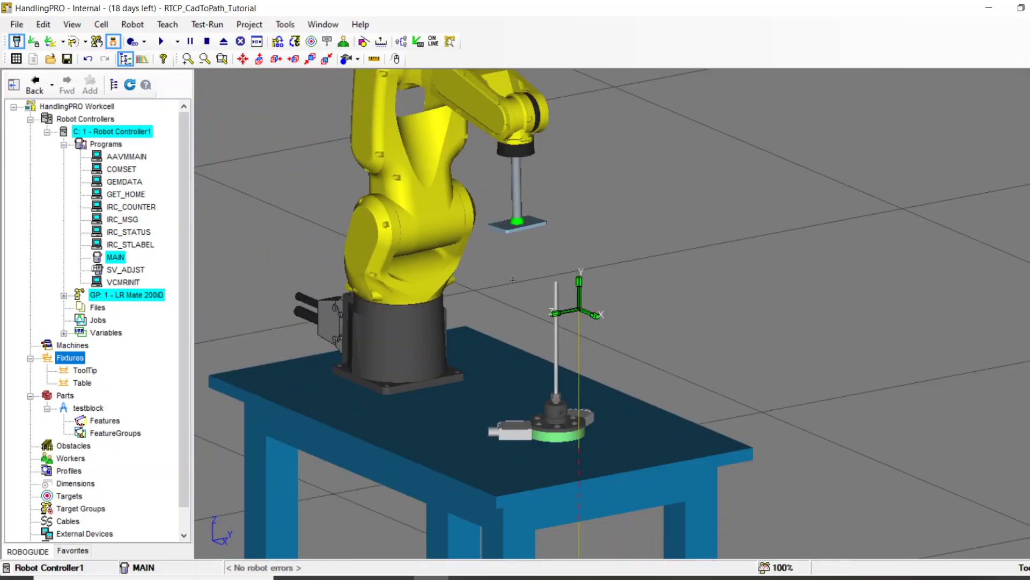
left_click(65, 395)
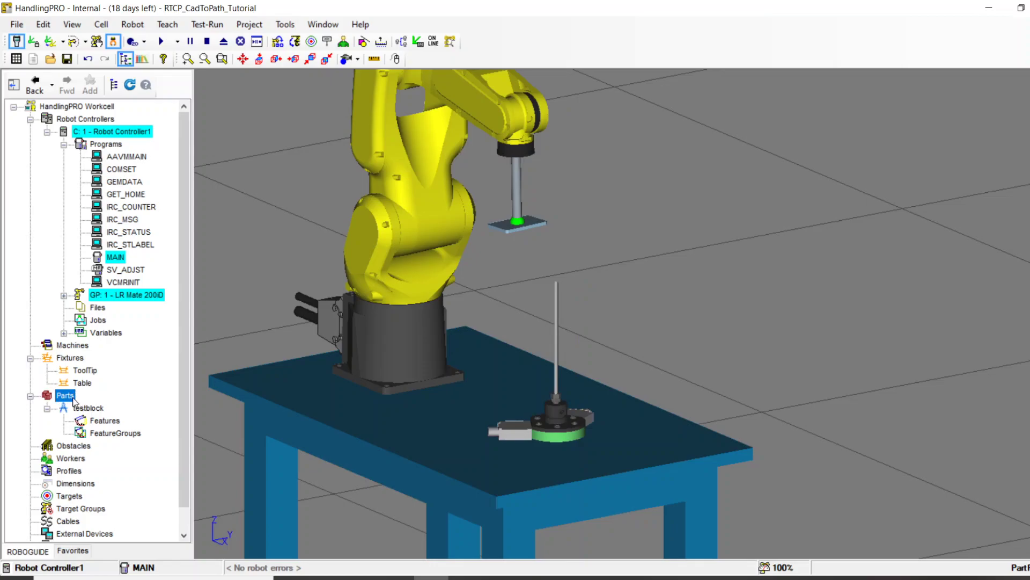
right_click(50, 398)
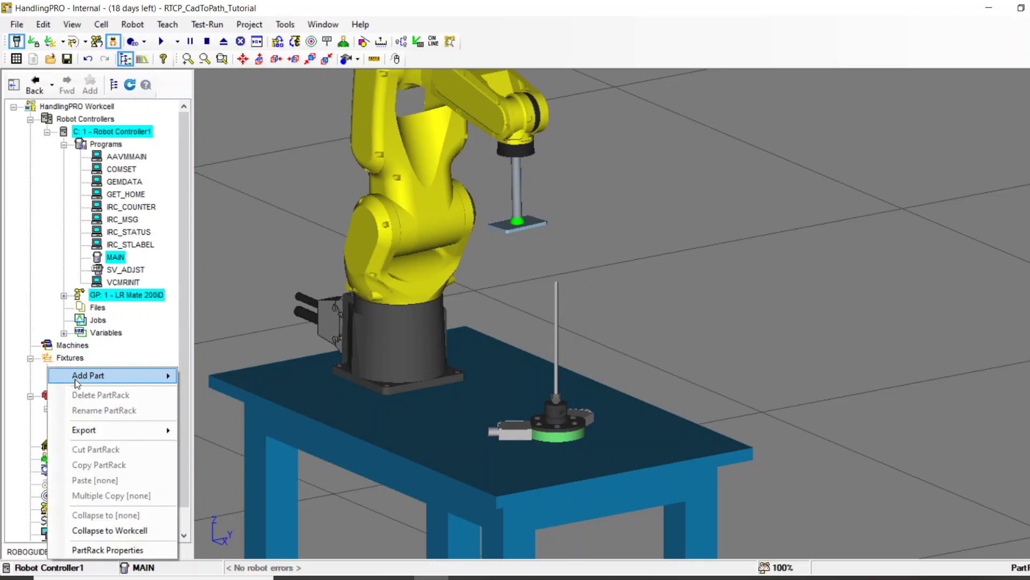
mouse_move(77, 382)
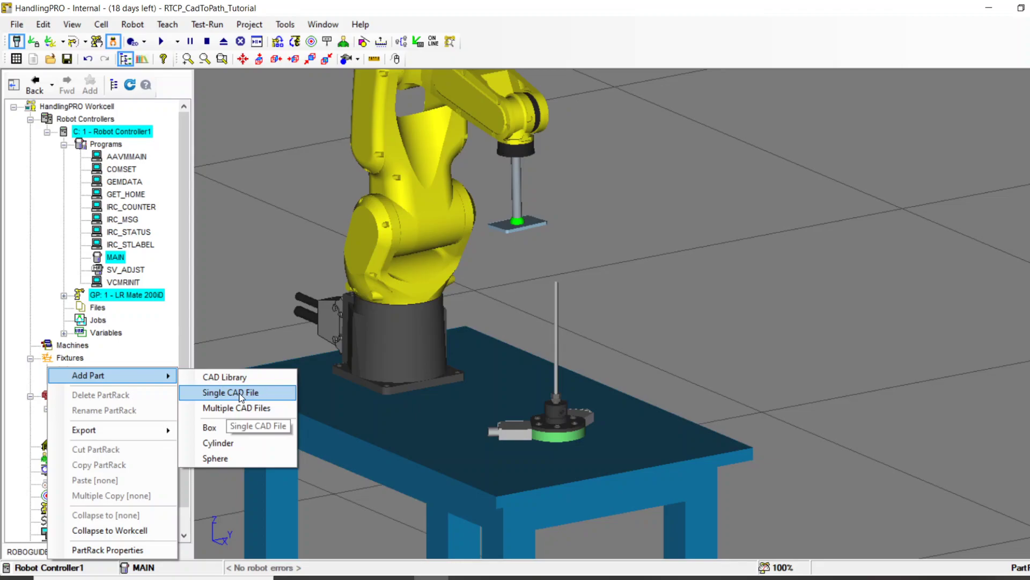
left_click(252, 339)
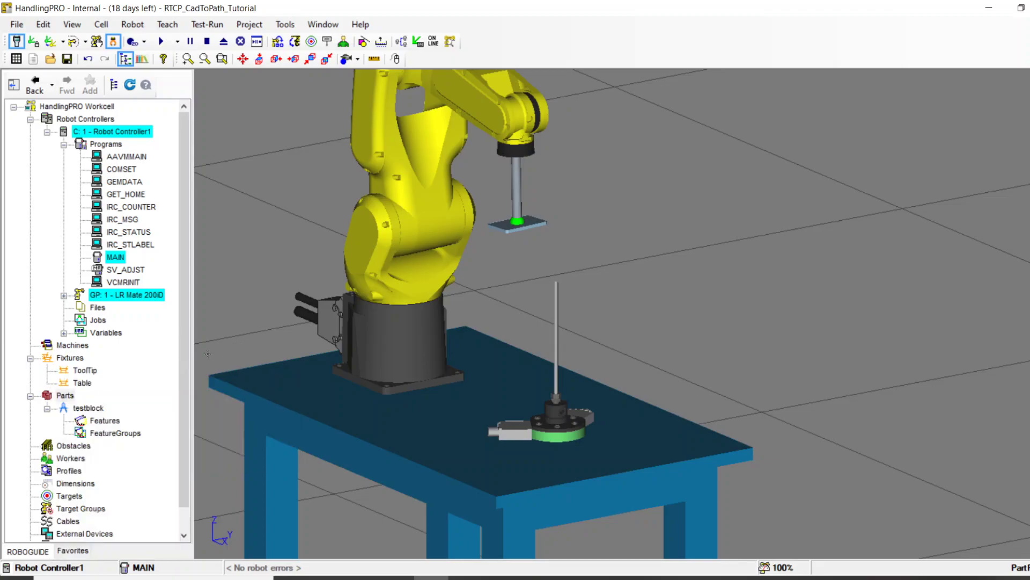
Select the testblock part and examine how it is held by the vacuum gripper.
left_click(95, 410)
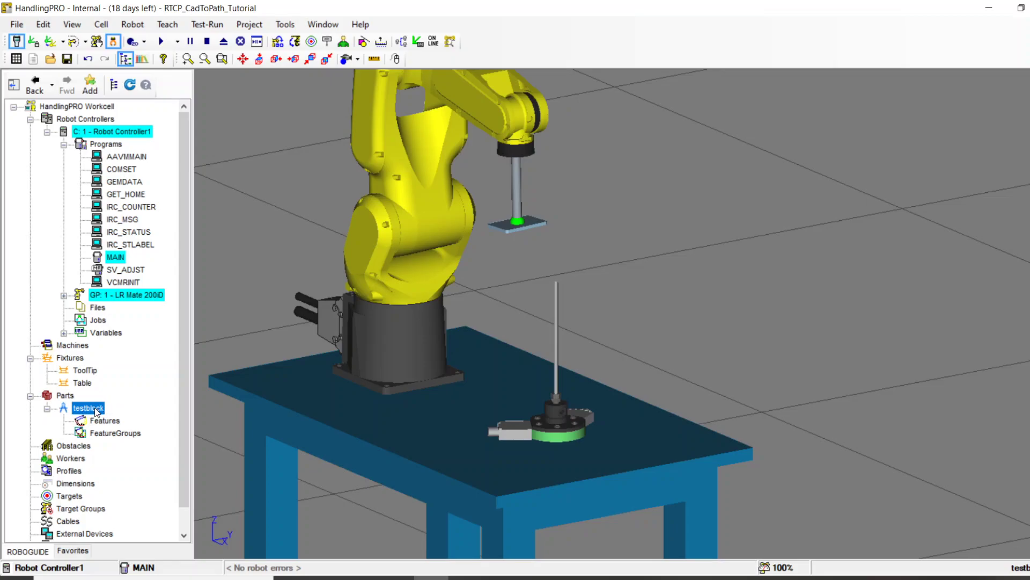
scroll(502, 220, "up", 3)
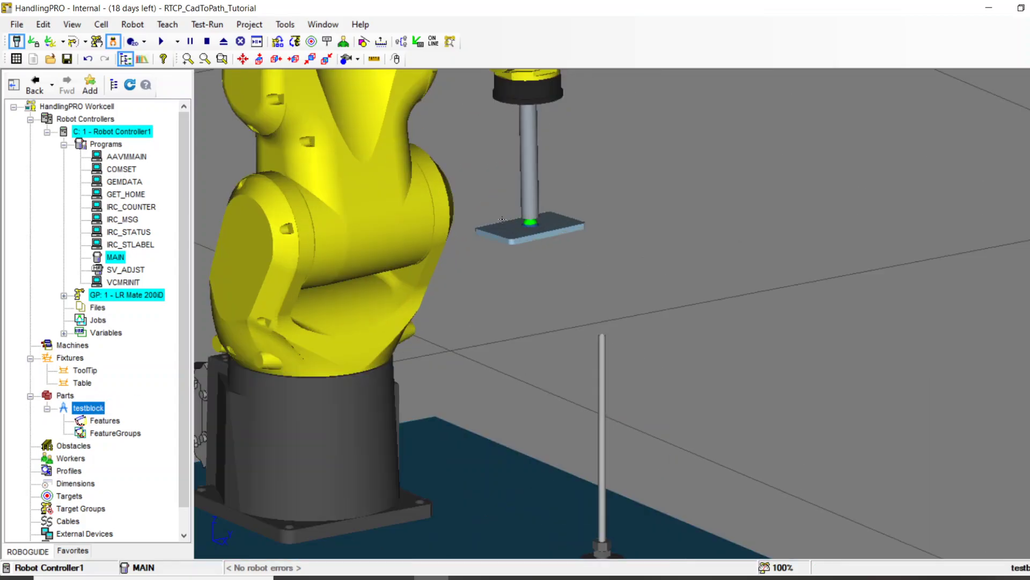
scroll(502, 220, "up", 4)
right_click_drag(503, 305, 501, 304, "ctrl")
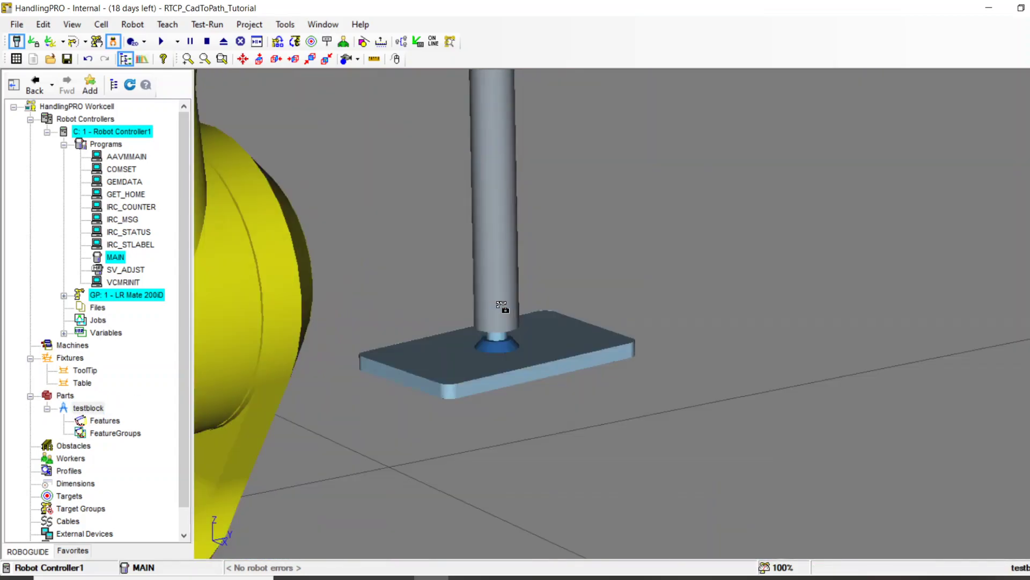
left_click(455, 360)
right_click_drag(455, 359, 485, 408)
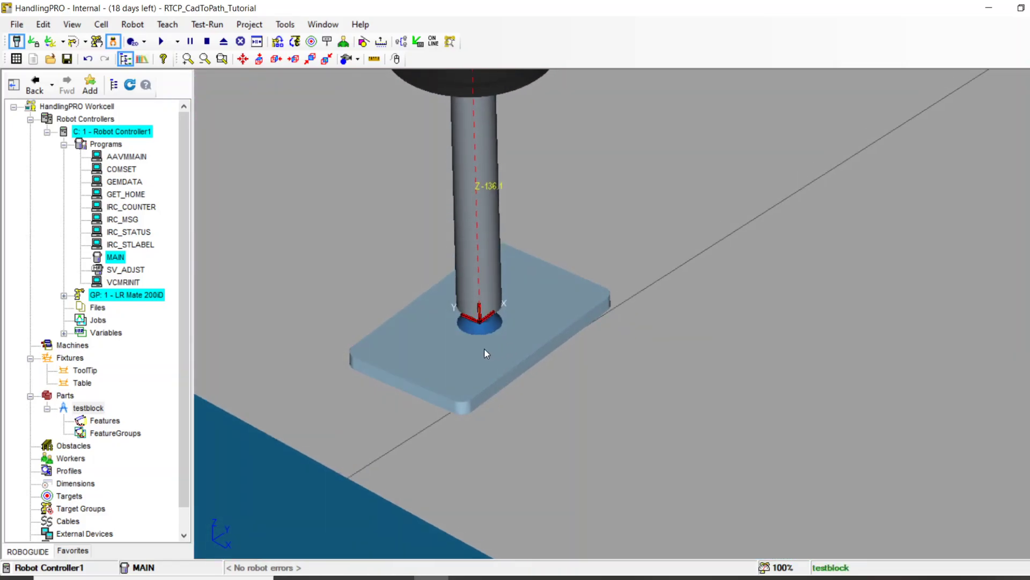
scroll(441, 334, "down", 3)
right_click_drag(438, 365, 430, 353)
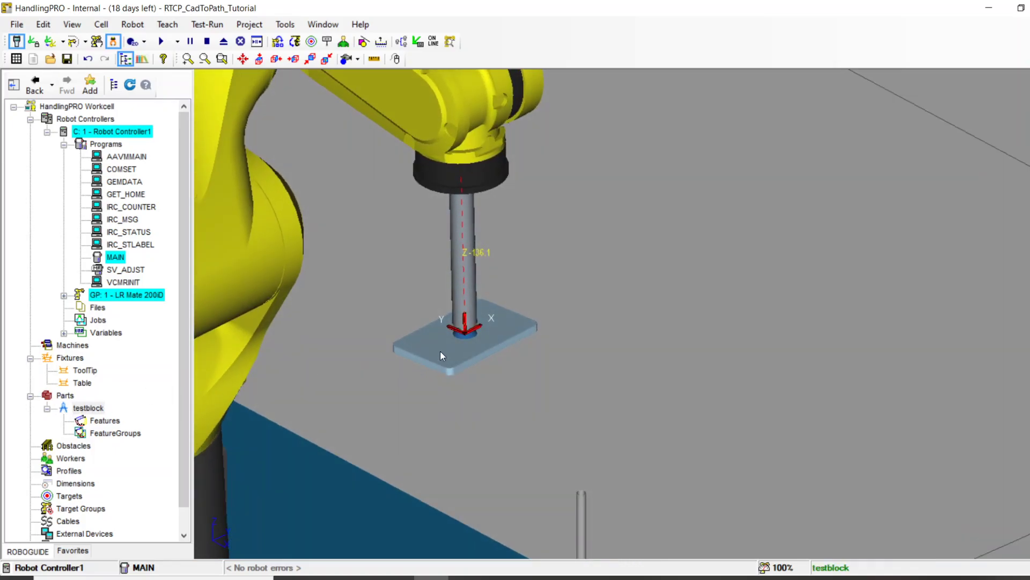
scroll(439, 354, "down", 3)
scroll(446, 346, "up", 3)
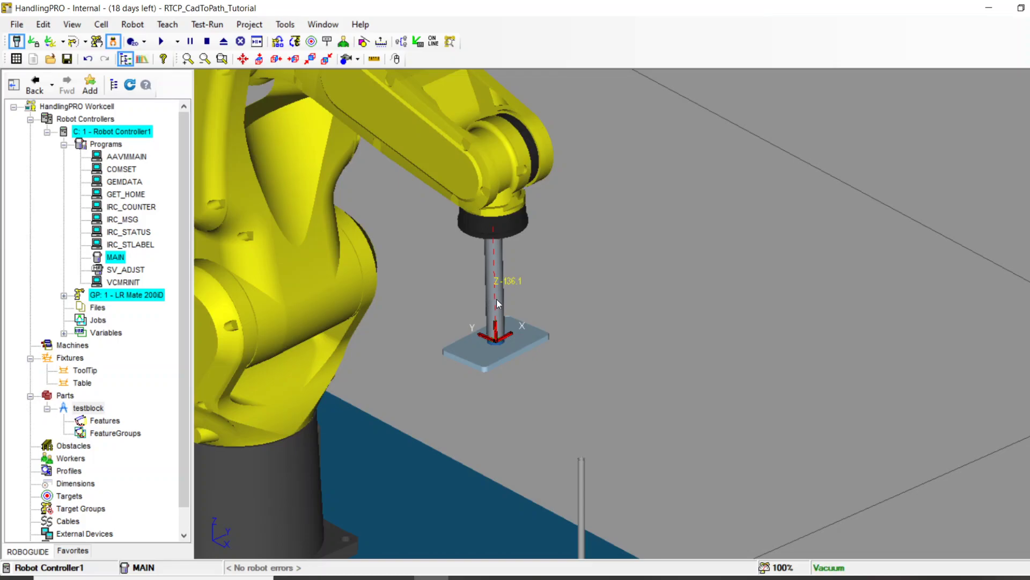
Open the Vacuum tool's properties, review its general settings, and enable editing of the testblock's part offset.
double_click(492, 310)
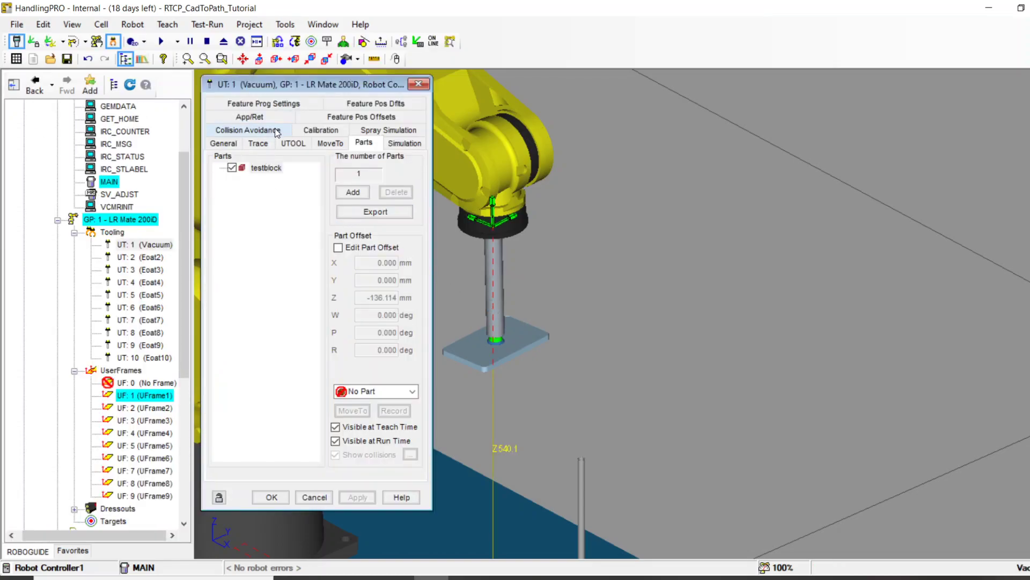
left_click(223, 144)
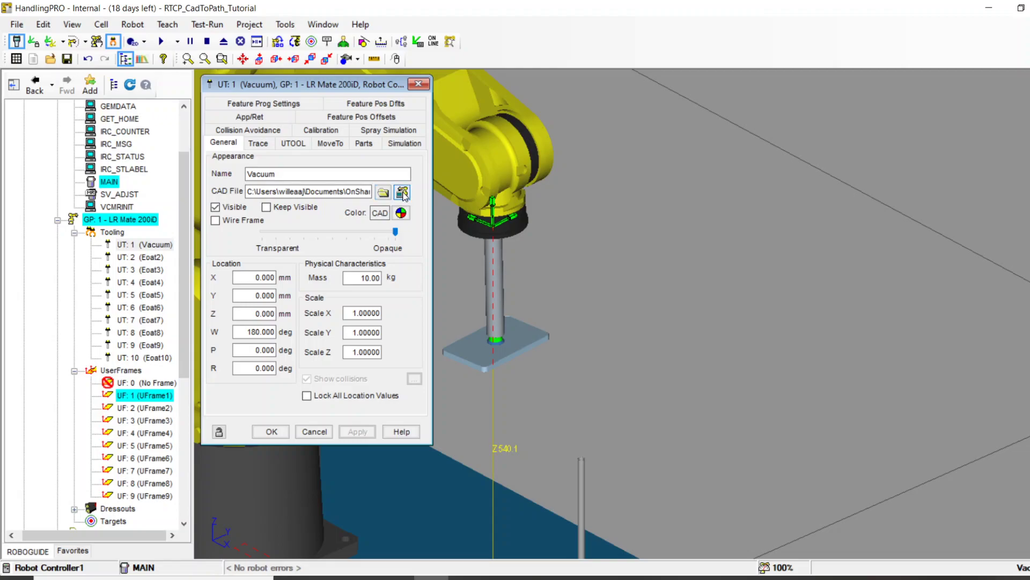
left_click(364, 143)
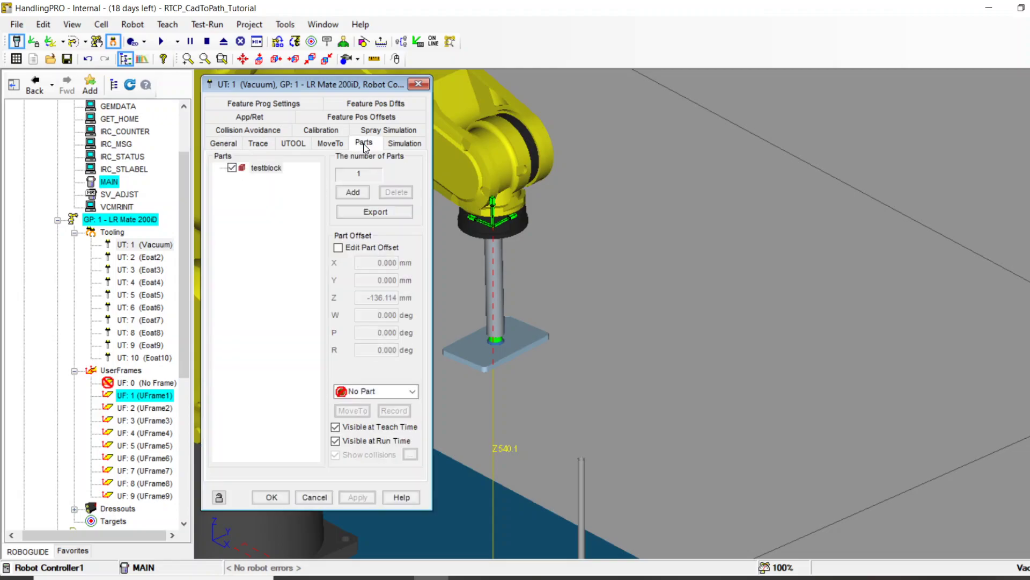
left_click(339, 248)
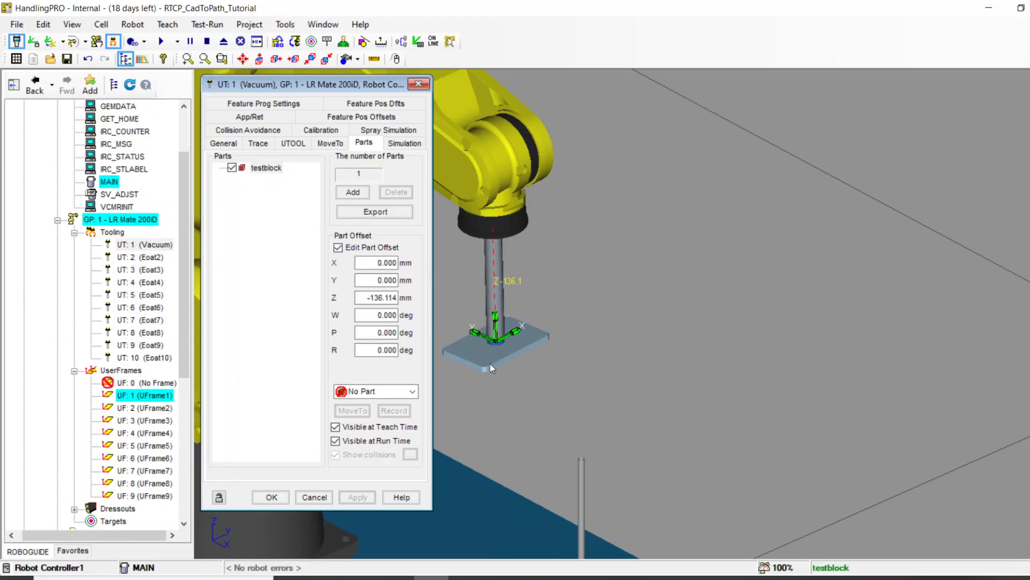
Examine the testblock's part offset at the vacuum gripper tip and close the Vacuum tool's properties without changes.
scroll(488, 360, "up", 3)
middle_click_drag(496, 346, 538, 311)
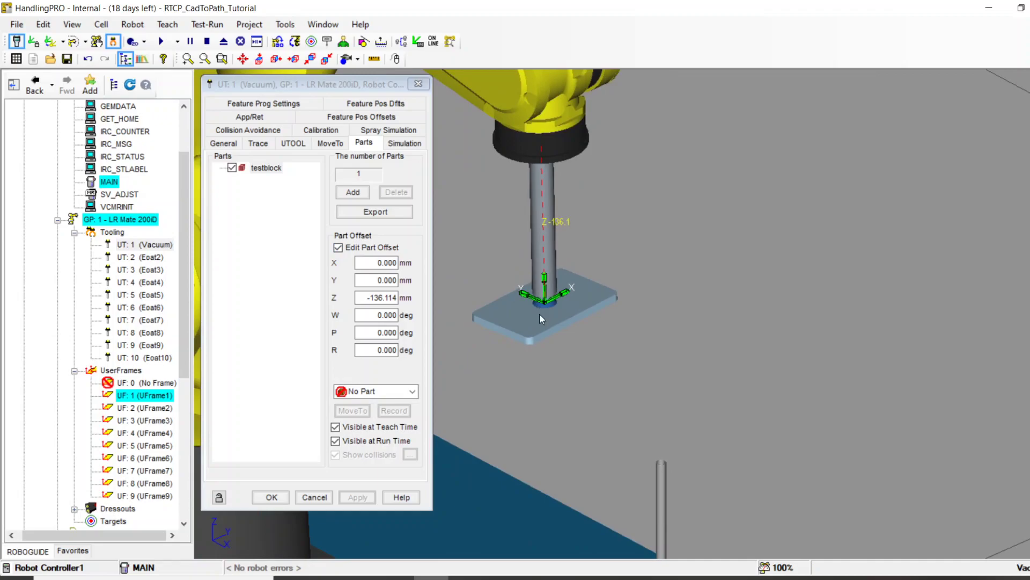
scroll(539, 311, "up", 3)
scroll(539, 310, "down", 5)
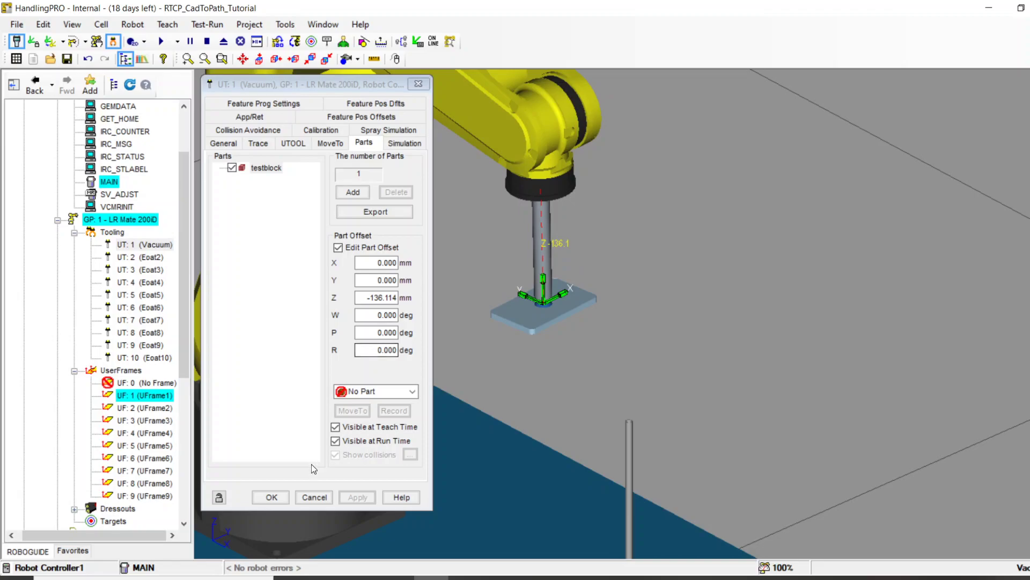
left_click(314, 497)
scroll(368, 451, "down", 5)
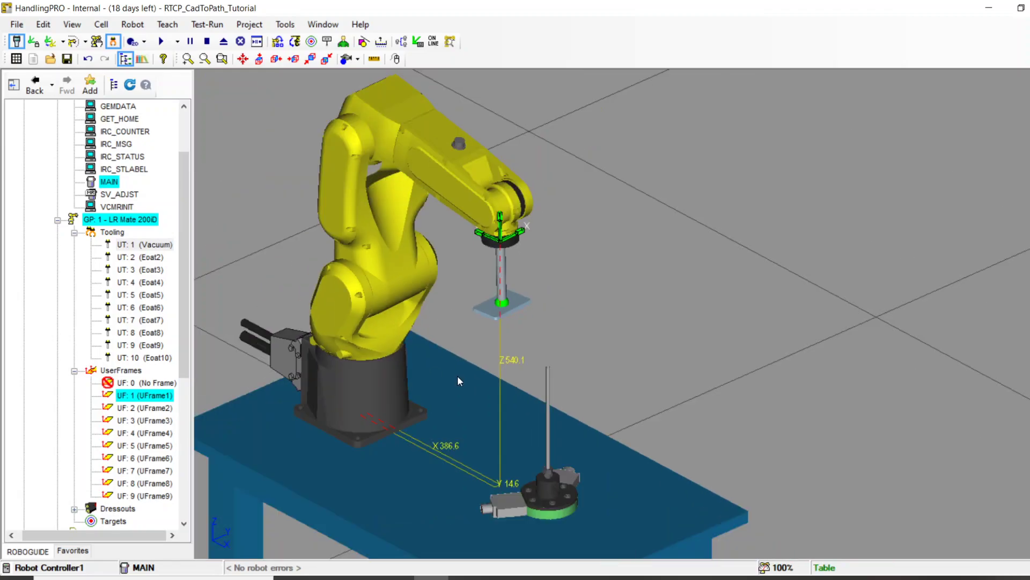
scroll(461, 355, "up", 2)
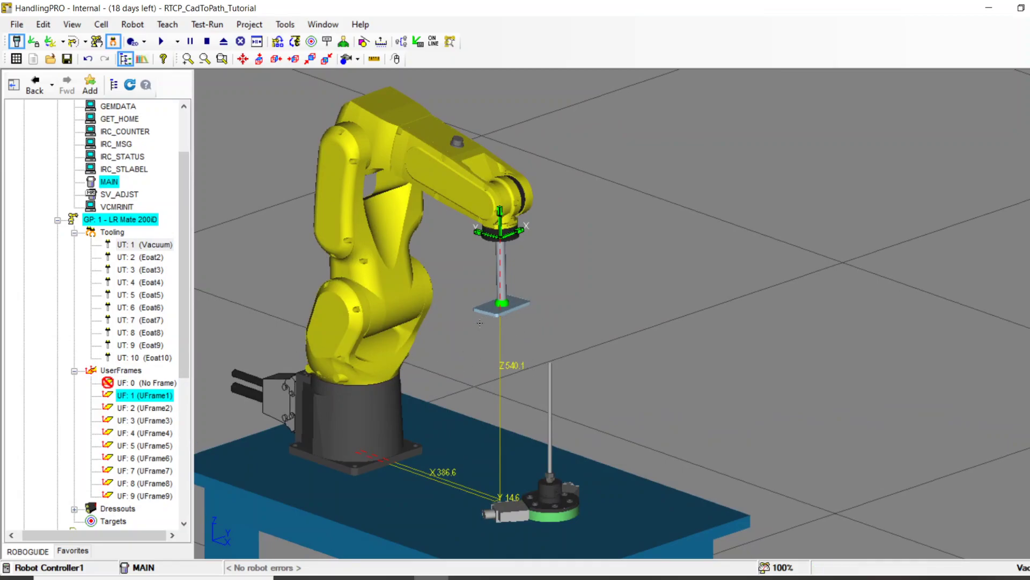
Select the robot and inspect the open end of the upright ToolTip tube on the table from several angles.
left_click(375, 401)
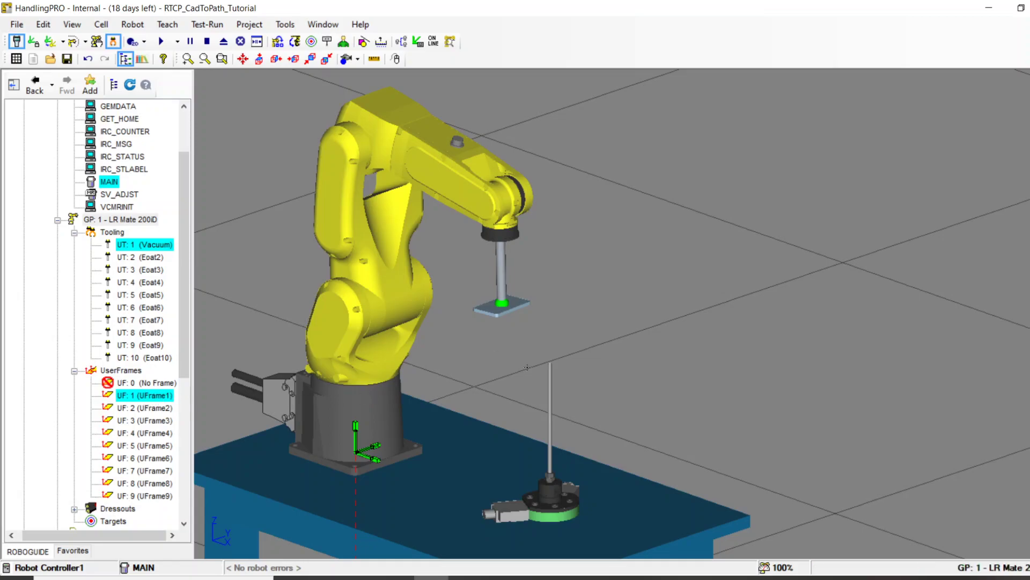
scroll(548, 367, "up", 10)
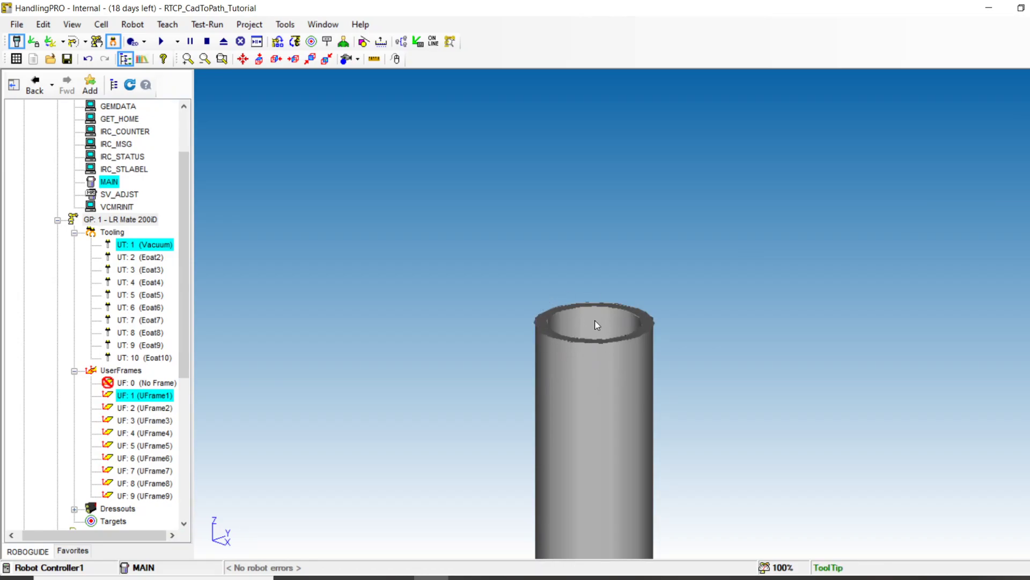
scroll(594, 321, "down", 10)
scroll(546, 353, "up", 6)
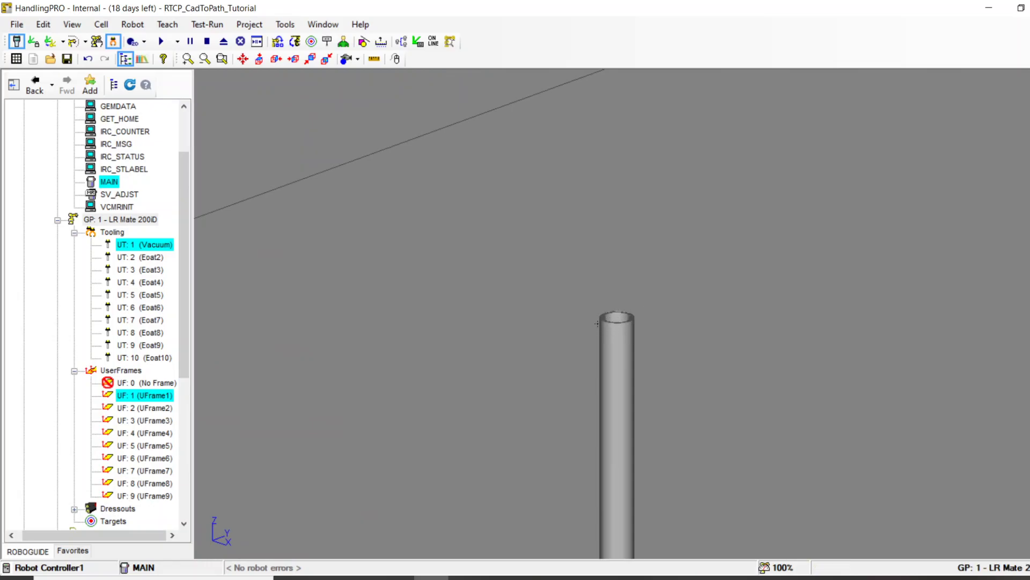
scroll(591, 333, "down", 6)
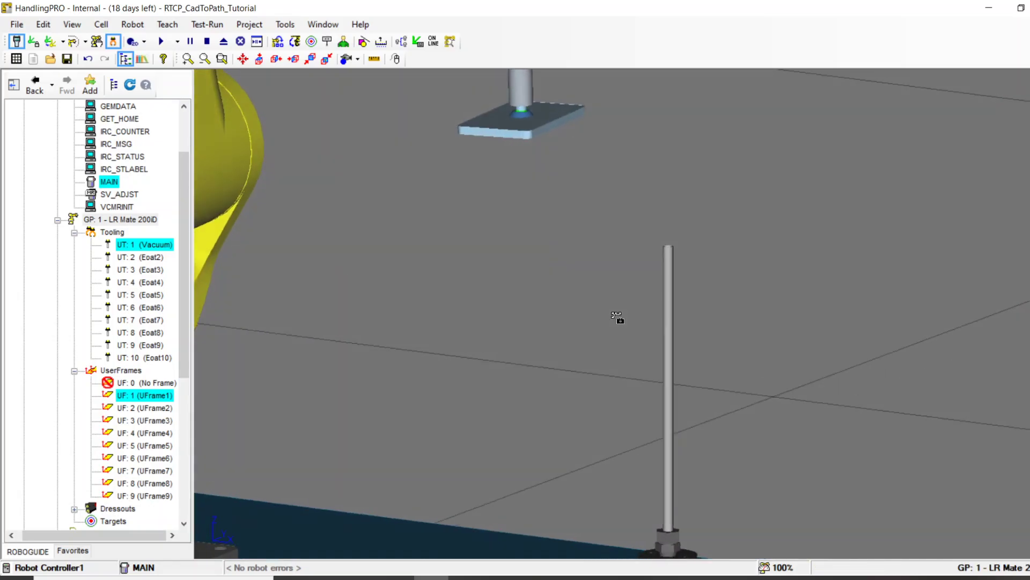
right_click_drag(617, 317, 621, 325)
scroll(661, 264, "up", 8)
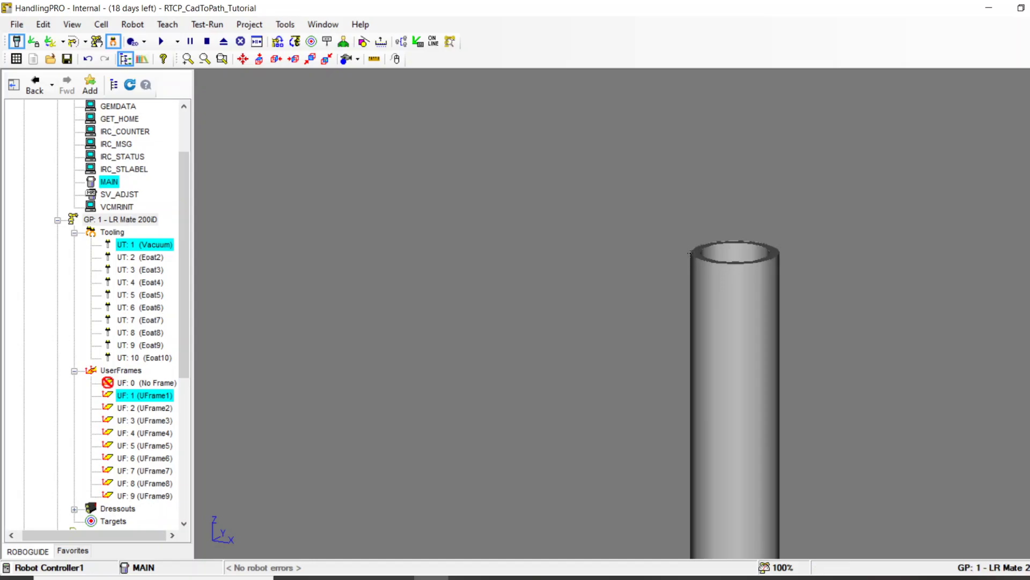
scroll(691, 253, "down", 8)
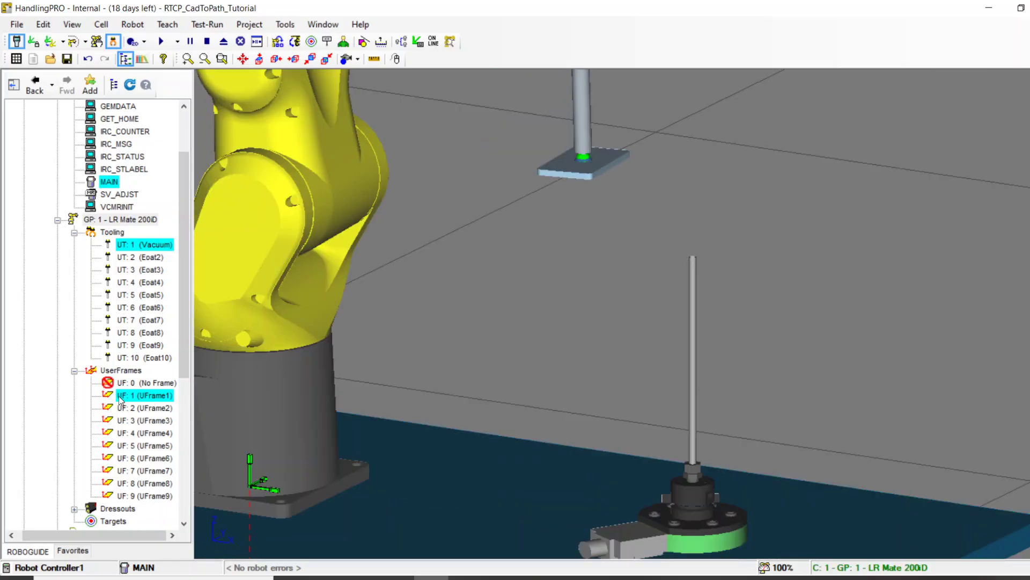
Rename user frame UF: 1 as ToolTipFrame and apply the change.
double_click(108, 395)
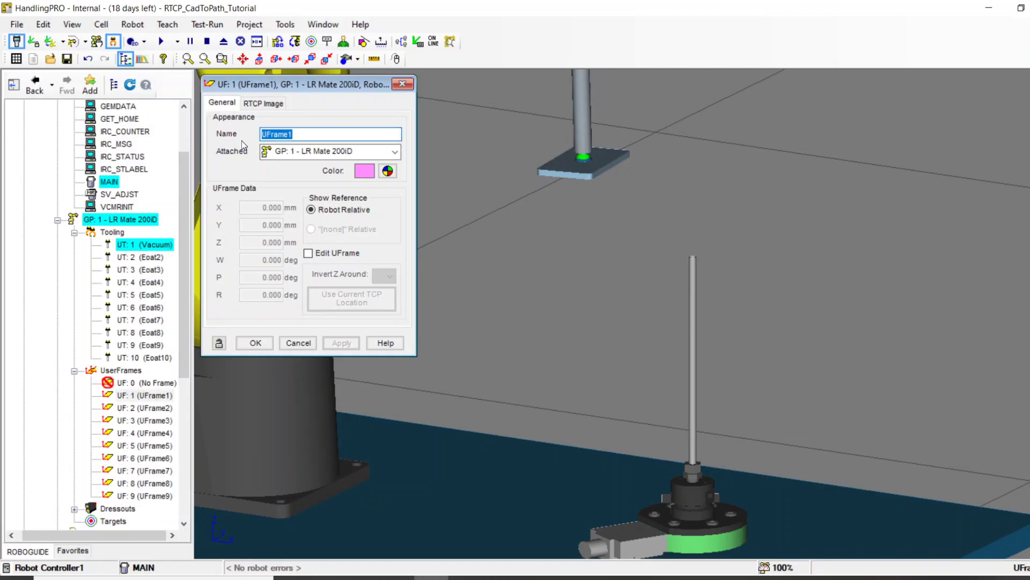
type("ToolTip")
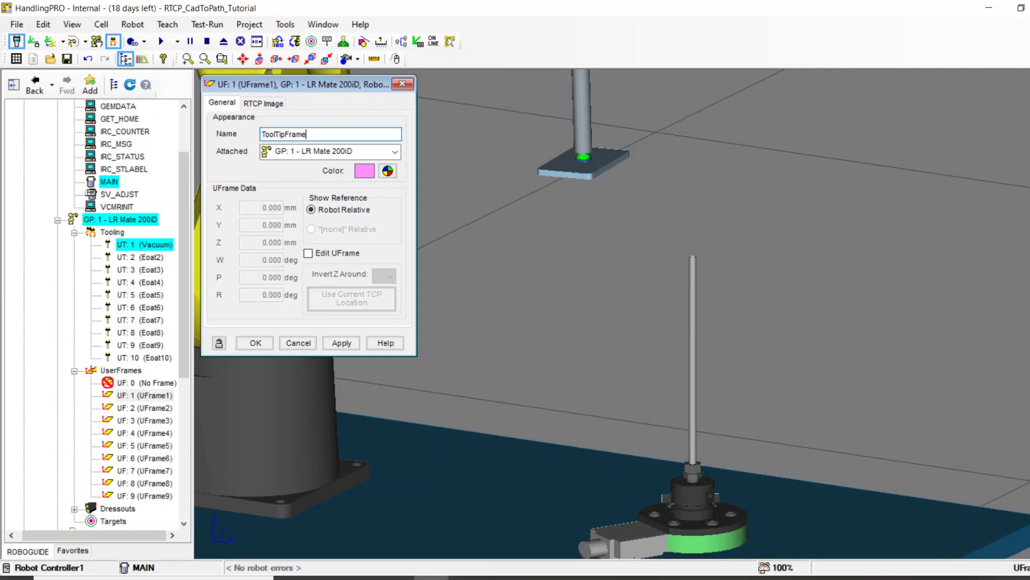
left_click(327, 344)
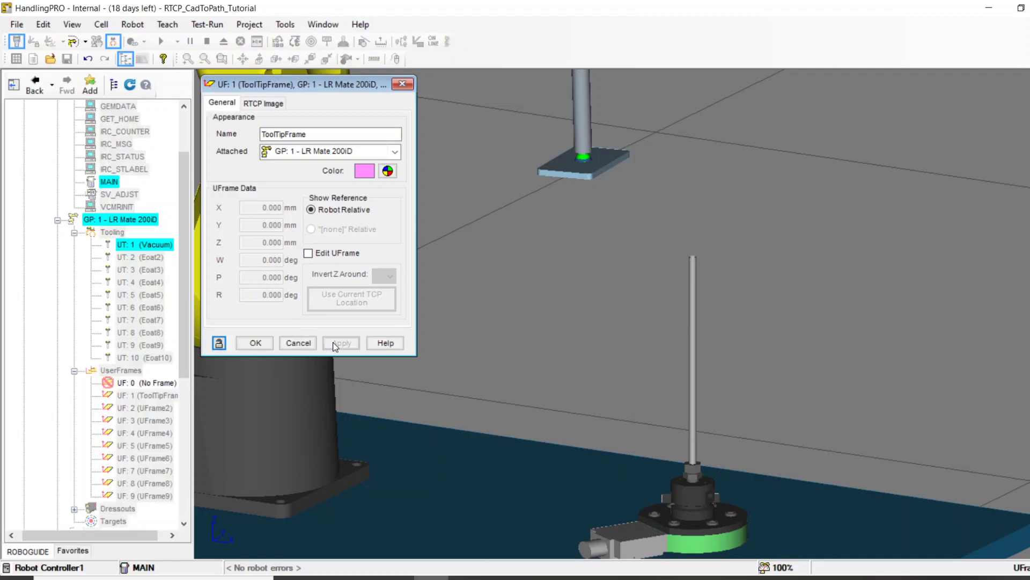
Enable editing of the ToolTipFrame and move it along X to about 466 mm, toward the upright tube.
left_click(308, 253)
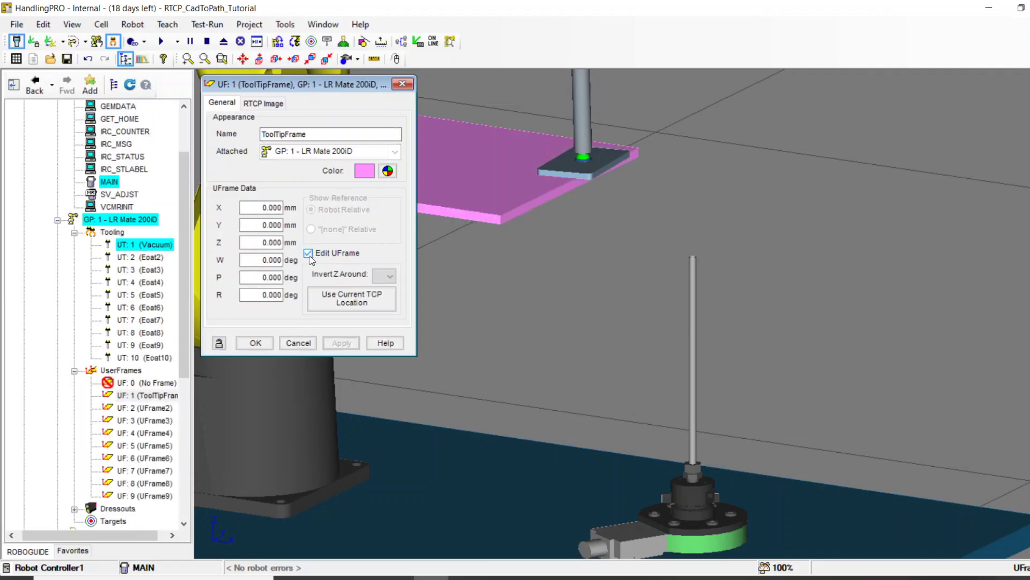
scroll(501, 221, "down", 5)
scroll(501, 221, "up", 2)
scroll(501, 221, "up", 1)
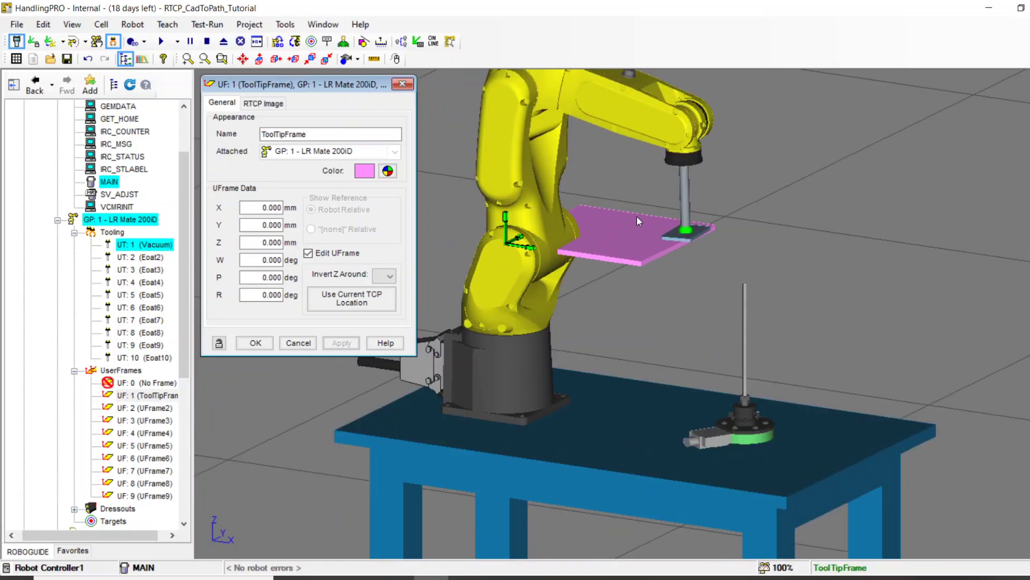
left_click_drag(520, 248, 730, 280)
scroll(719, 275, "up", 2)
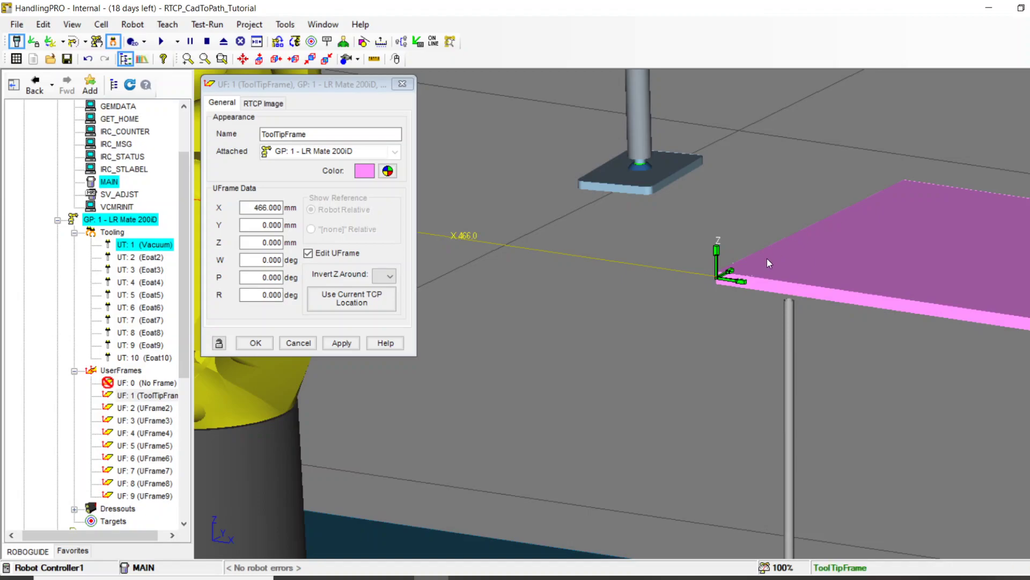
Move the ToolTipFrame closer to the tube's tip, at about X 525 mm and Z -9.8 mm.
scroll(768, 258, "down", 10)
scroll(720, 227, "up", 3)
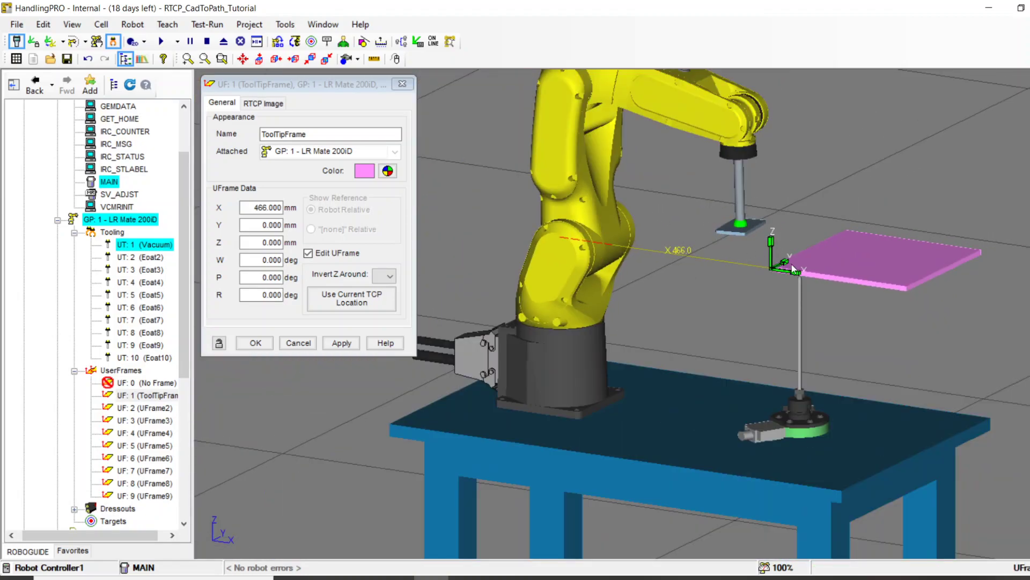
scroll(784, 264, "up", 3)
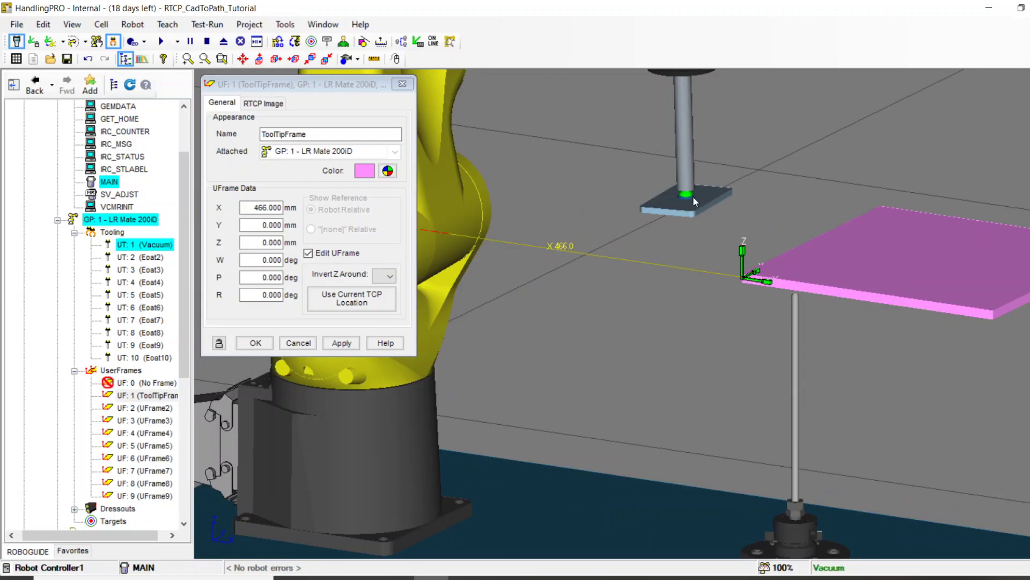
scroll(796, 294, "up", 2)
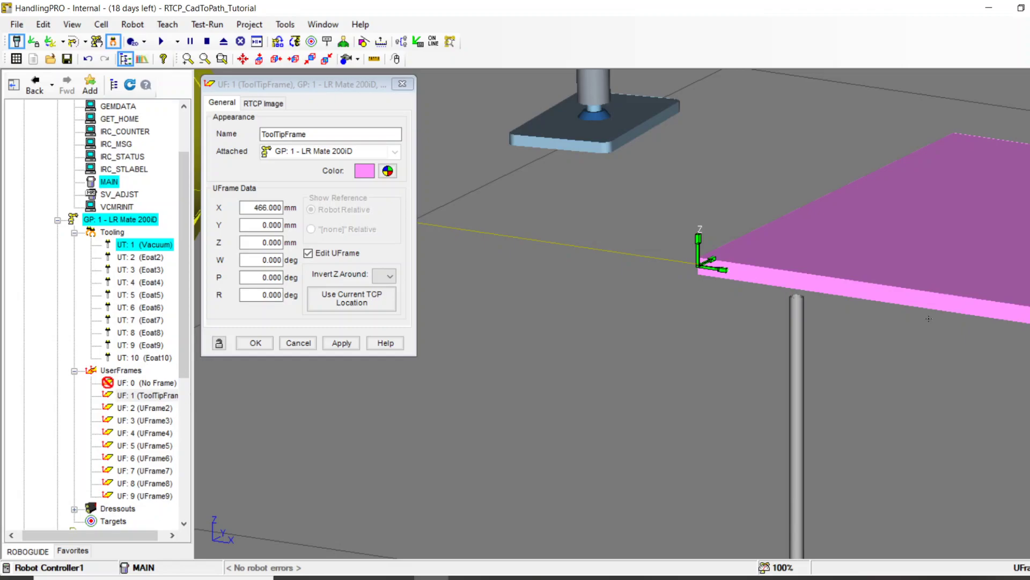
scroll(806, 282, "down", 3)
scroll(807, 282, "up", 4)
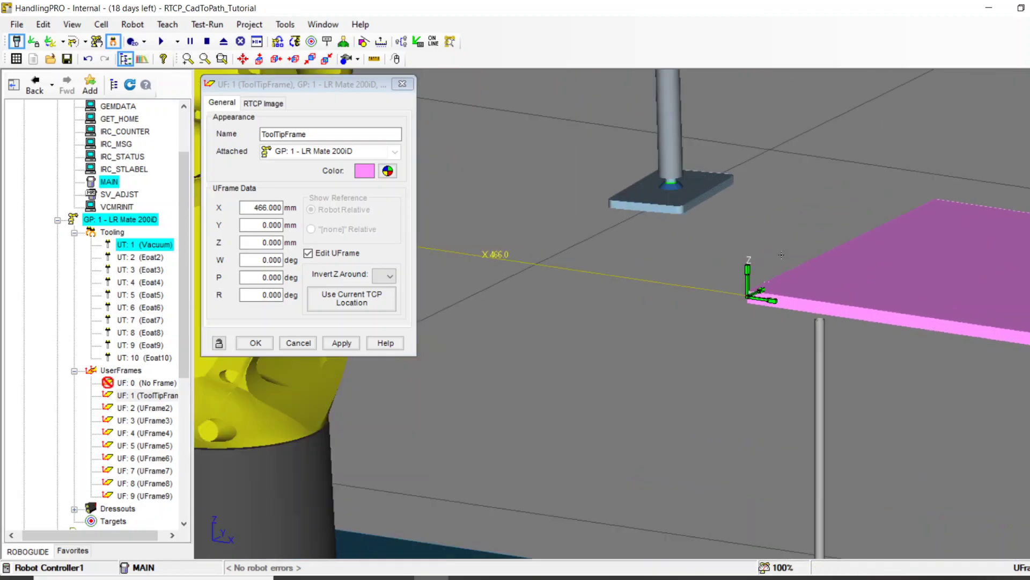
scroll(835, 330, "up", 2)
left_click_drag(666, 307, 823, 335)
scroll(833, 289, "down", 3)
scroll(833, 289, "down", 2)
Align the ToolTipFrame with the tube's rim seen from above, at about Y 18.6 mm and X 516.7 mm.
right_click_drag(880, 284, 812, 367)
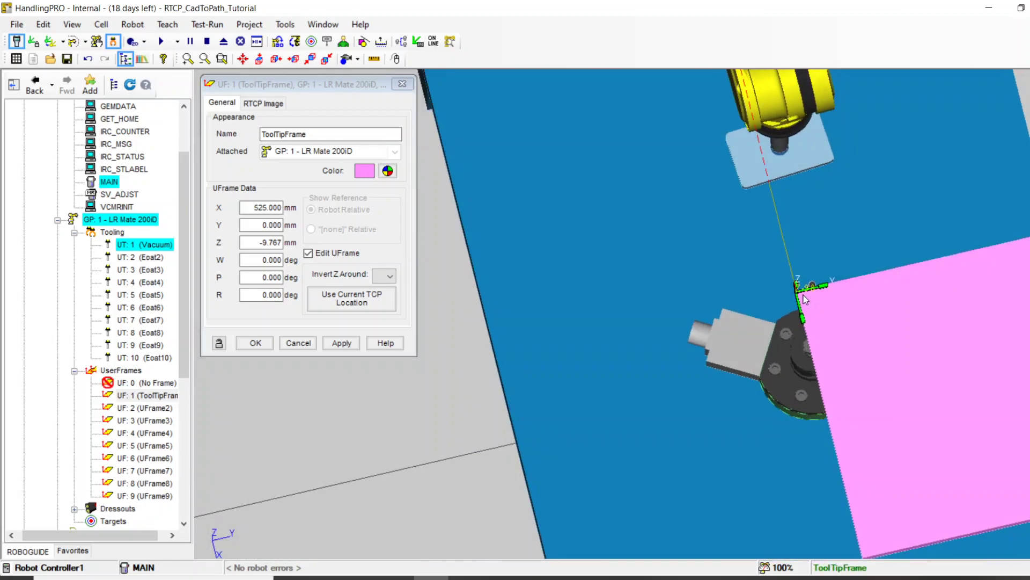
left_click_drag(810, 293, 813, 293)
scroll(819, 297, "up", 3)
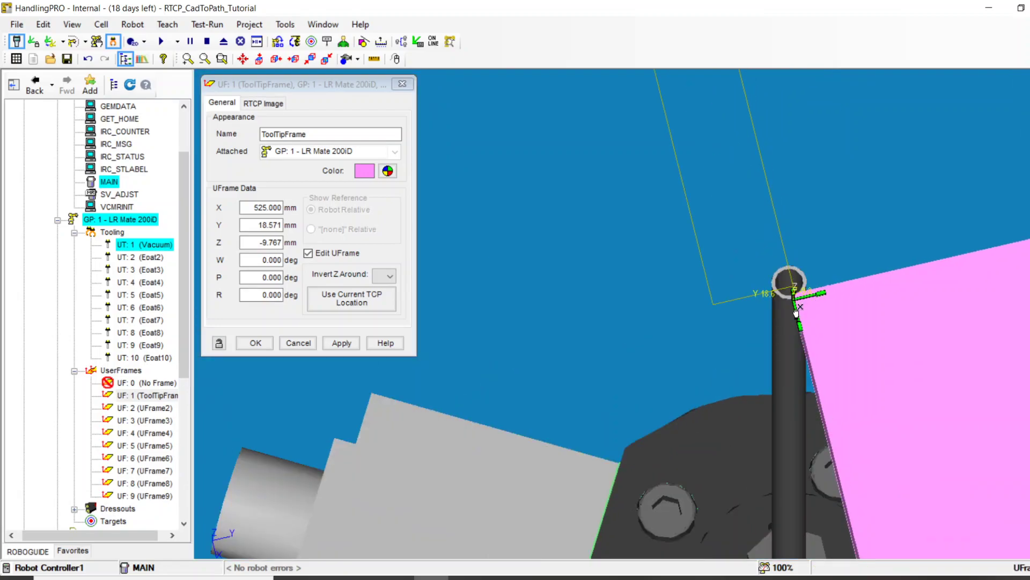
left_click(798, 308)
left_click_drag(799, 313, 784, 280)
Lower the ToolTipFrame onto the tube's upper rim, to about Z -15.1 mm with X about 515.3 mm.
right_click_drag(764, 302, 745, 328)
scroll(745, 327, "up", 3)
right_click_drag(765, 273, 760, 272)
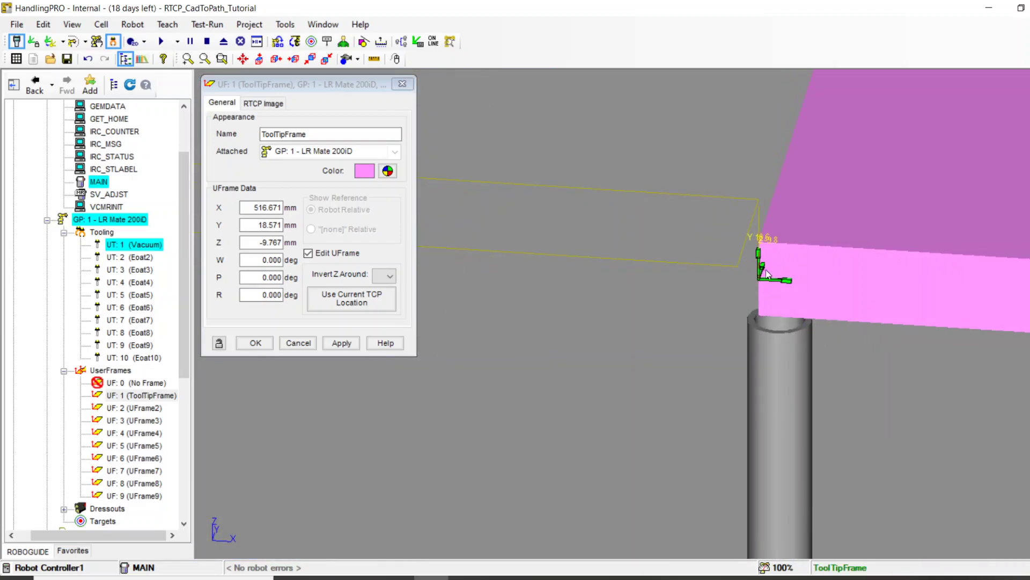
left_click_drag(759, 268, 758, 322)
scroll(714, 358, "down", 2)
right_click_drag(713, 358, 741, 376)
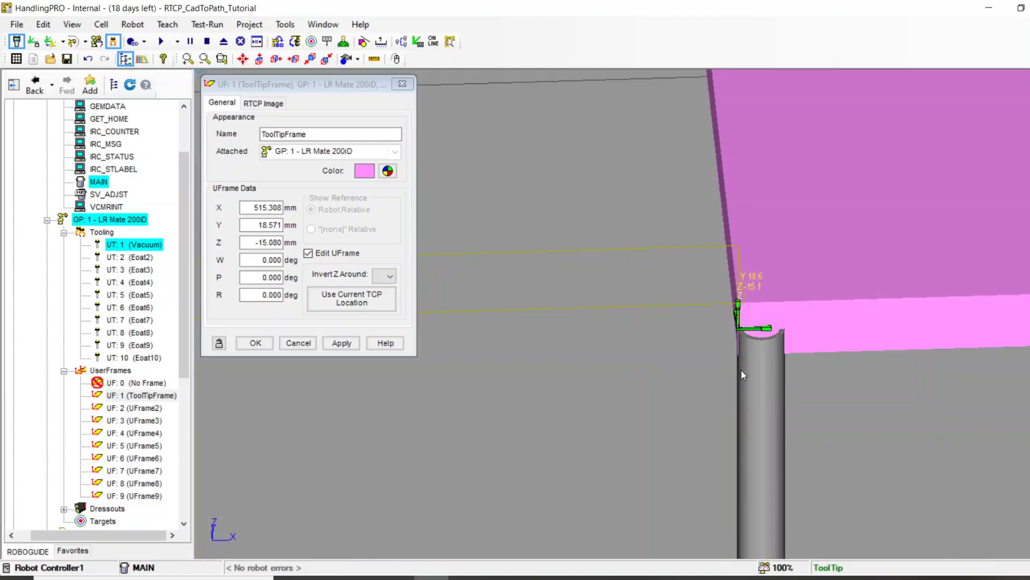
Fine-tune the ToolTipFrame's X position to about 515.28 mm on the tube's rim, apply it, and close the frame's properties.
scroll(737, 330, "up", 2)
scroll(729, 350, "up", 2)
scroll(728, 348, "down", 4)
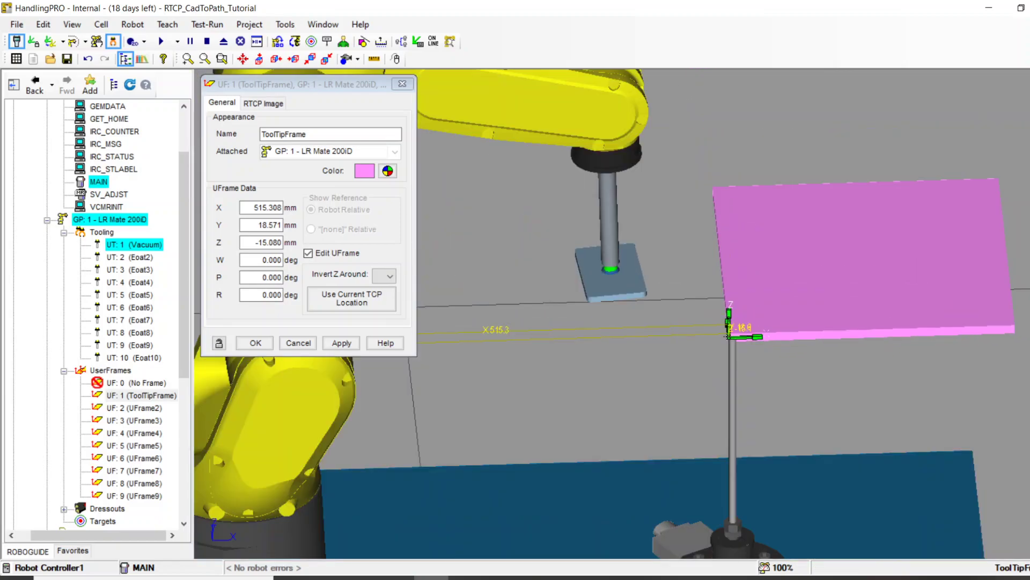
scroll(724, 343, "up", 2)
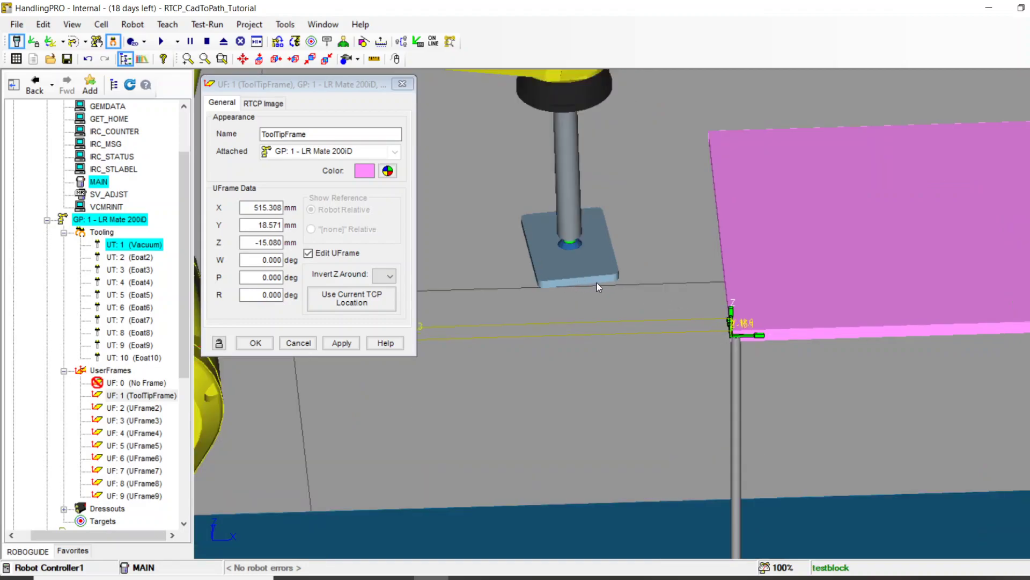
scroll(735, 322, "up", 3)
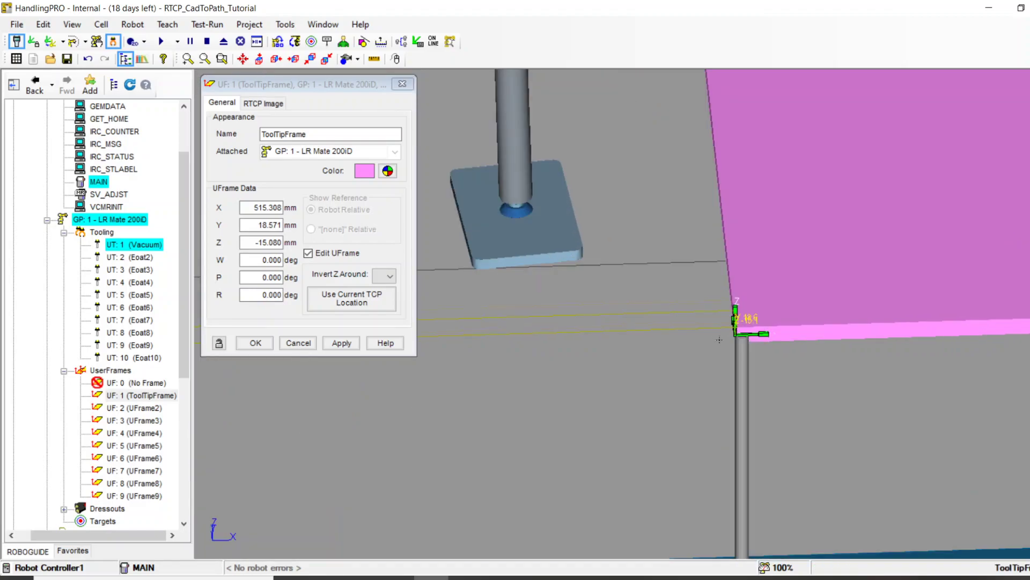
scroll(739, 329, "down", 1)
scroll(743, 333, "up", 2)
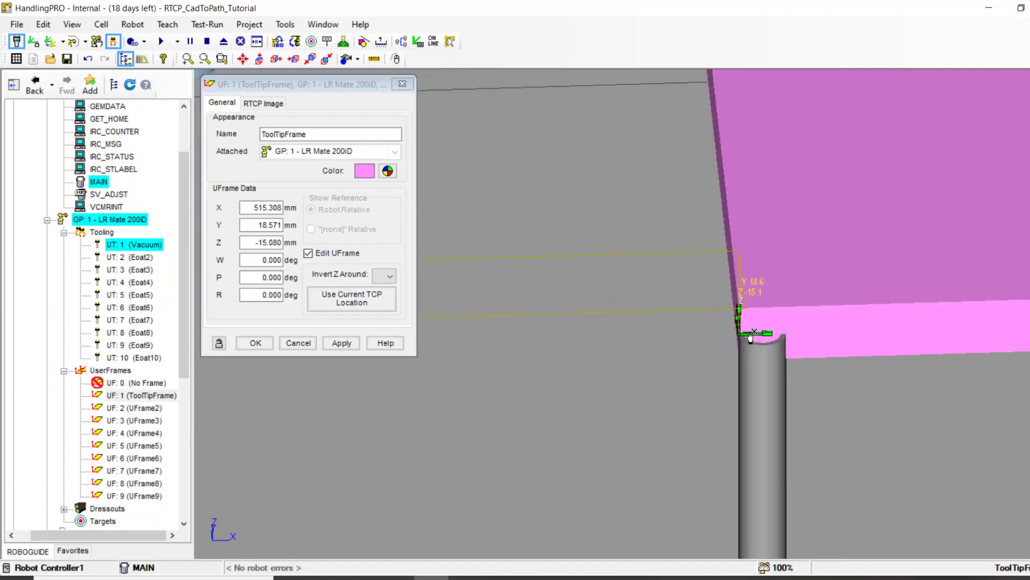
mouse_move(750, 338)
left_mouse_down()
mouse_move(775, 339)
mouse_move(751, 343)
left_mouse_up()
left_click(346, 343)
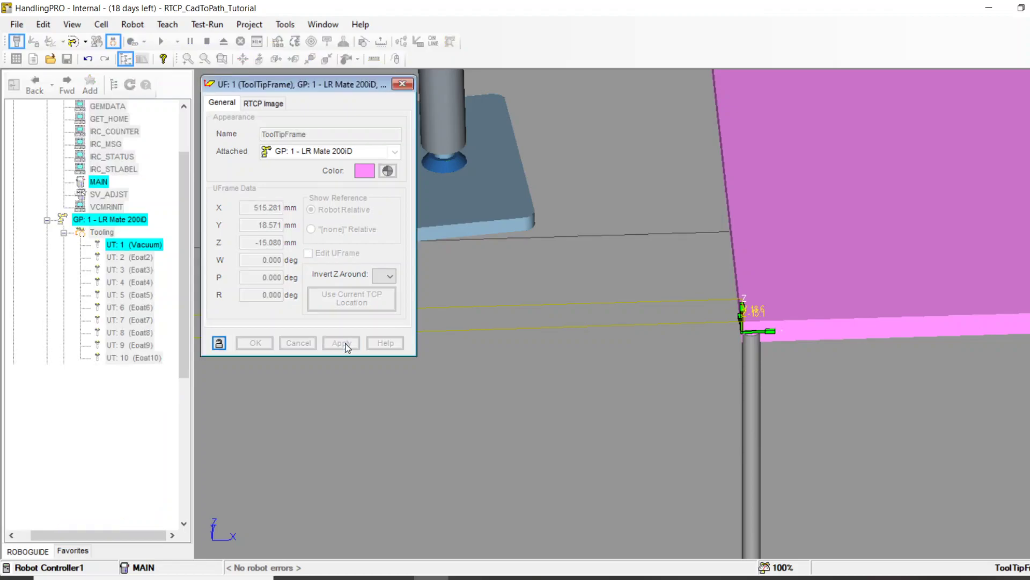
right_click_drag(678, 339, 615, 339)
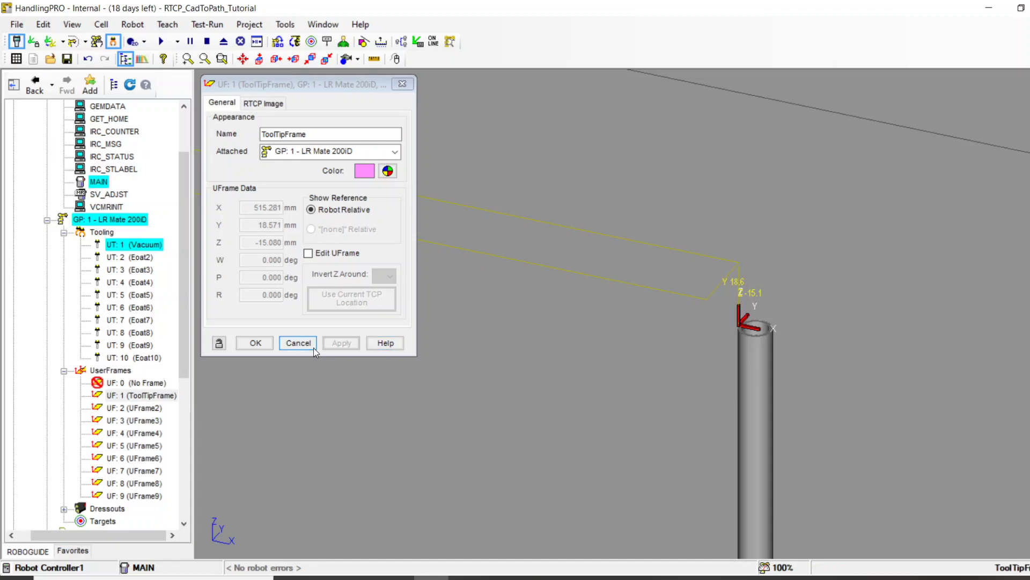
left_click(298, 343)
scroll(593, 349, "down", 5)
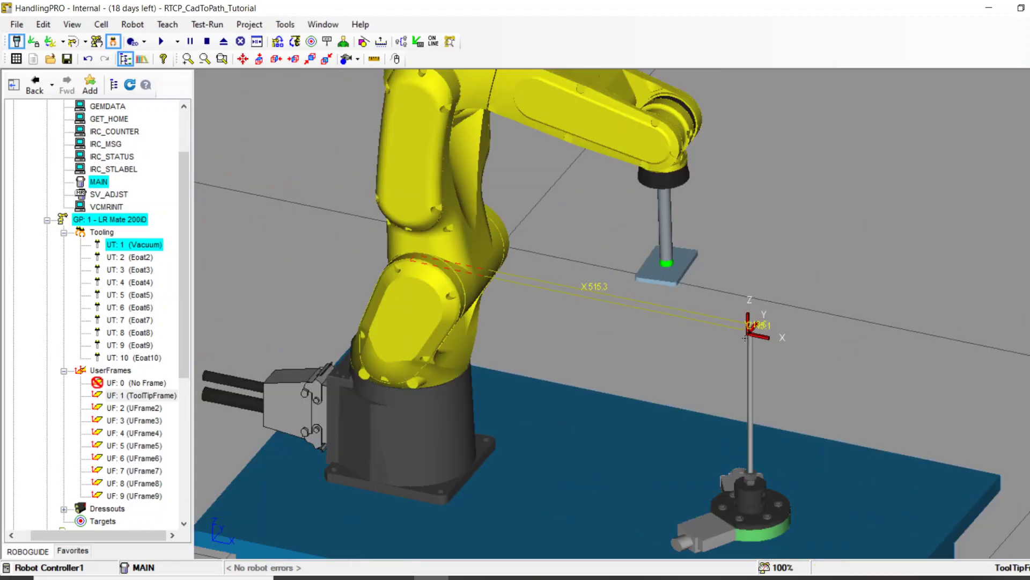
Switch the robot's teach pendant to a single-pane display and bring up its Notifications screen.
left_click(501, 577)
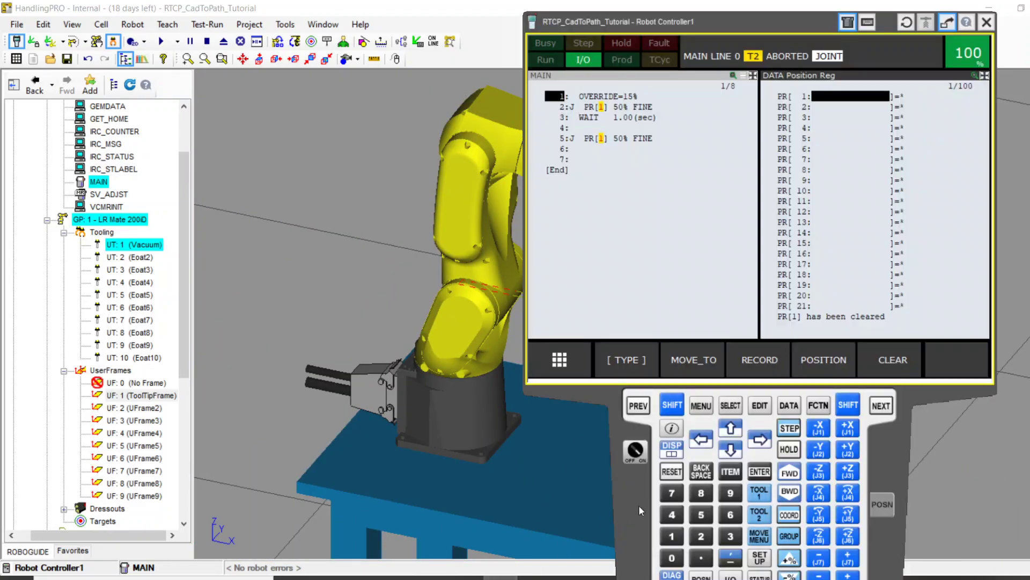
left_click(672, 450)
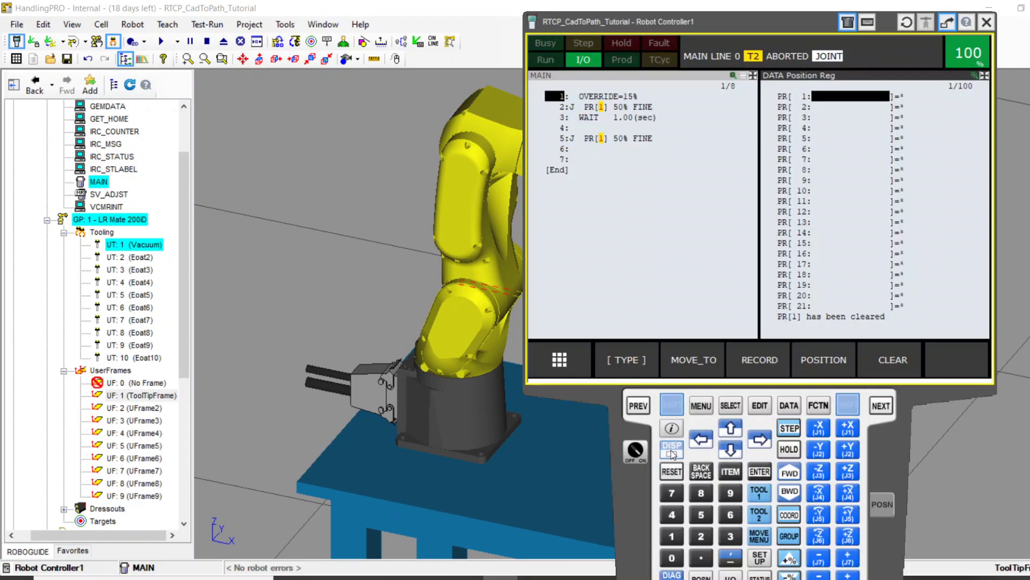
left_click(728, 118)
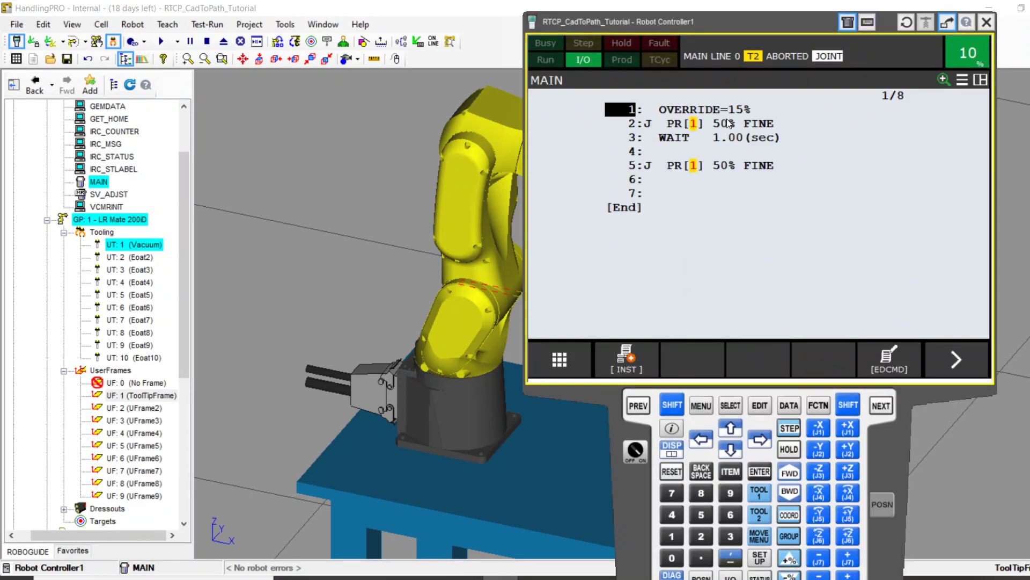
left_click(760, 574)
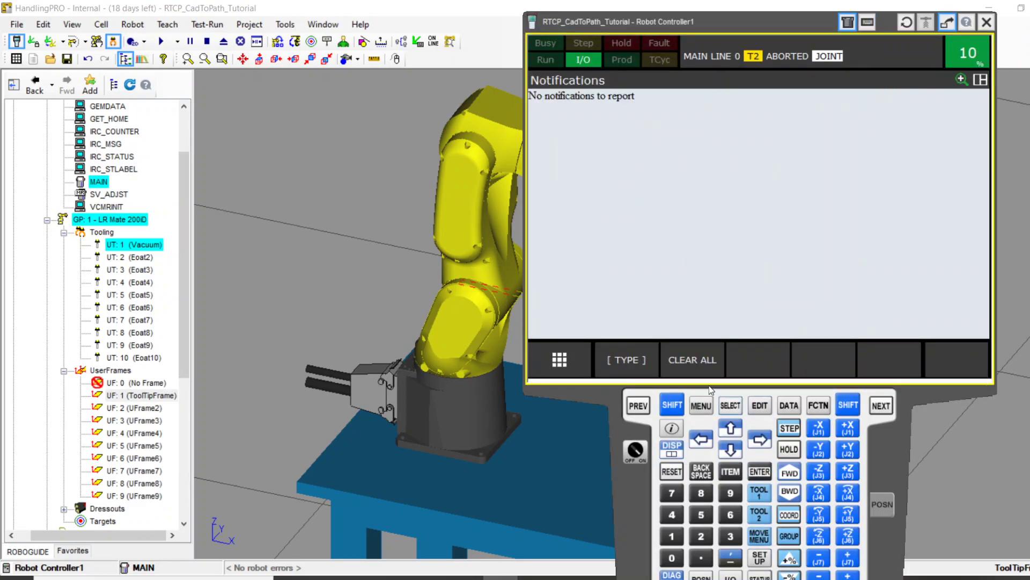
Review the controller's list of installed software options from the Version ID status, exit it, and move the teach pendant out of view.
left_click(640, 360)
left_click(598, 171)
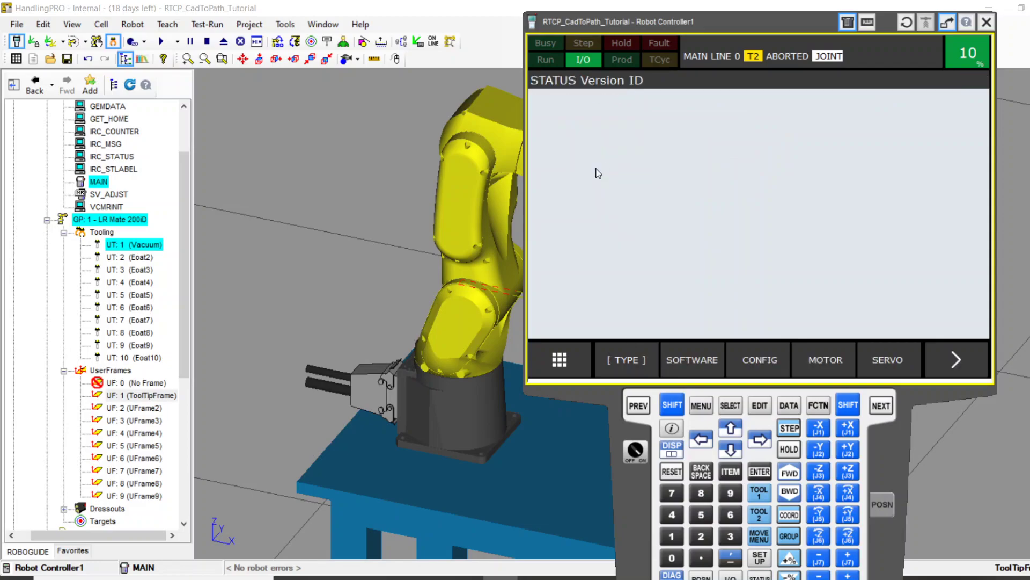
left_click(957, 361)
left_click(762, 366)
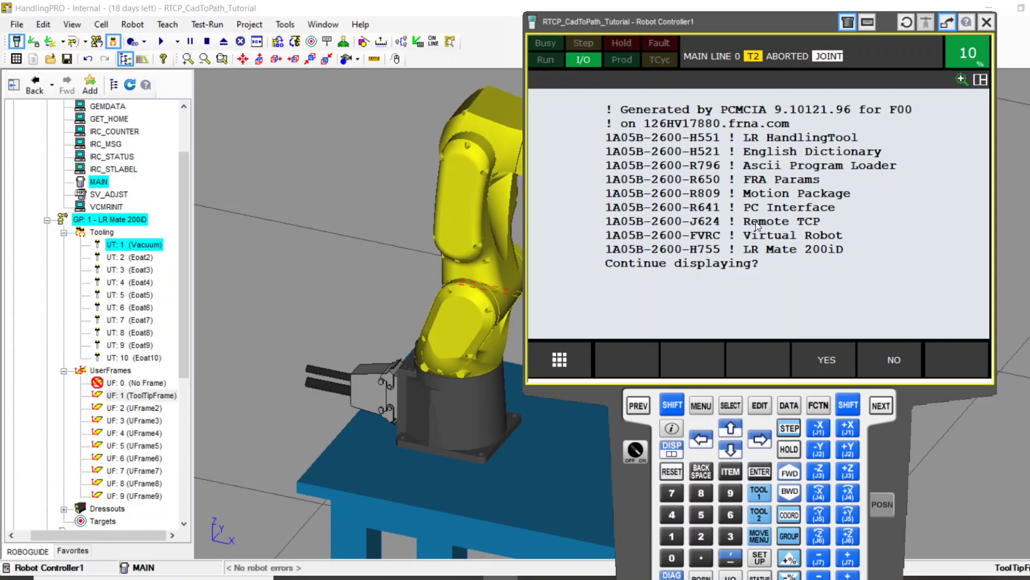
left_click(829, 359)
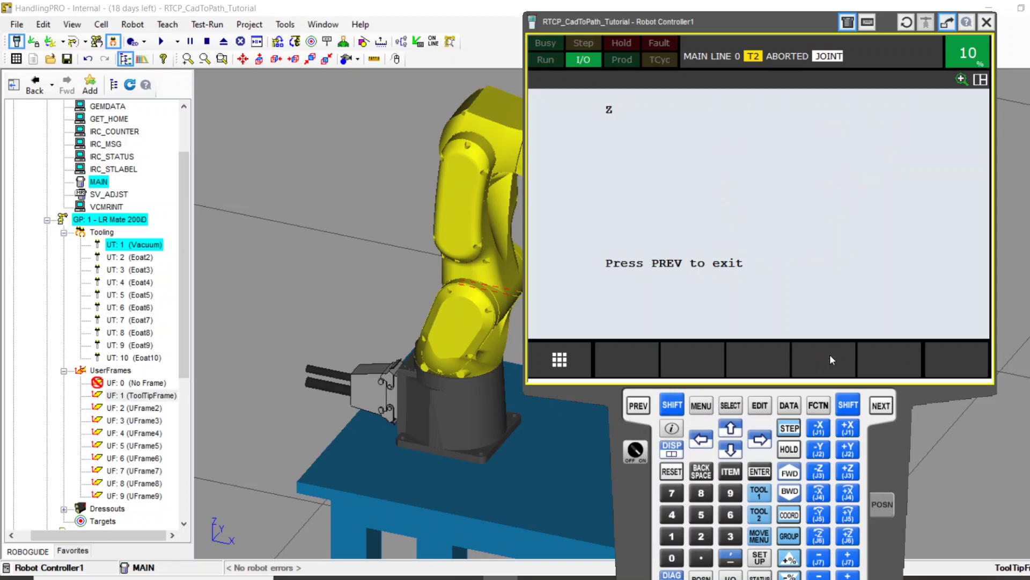
left_click(638, 405)
left_click_drag(766, 23, 650, 576)
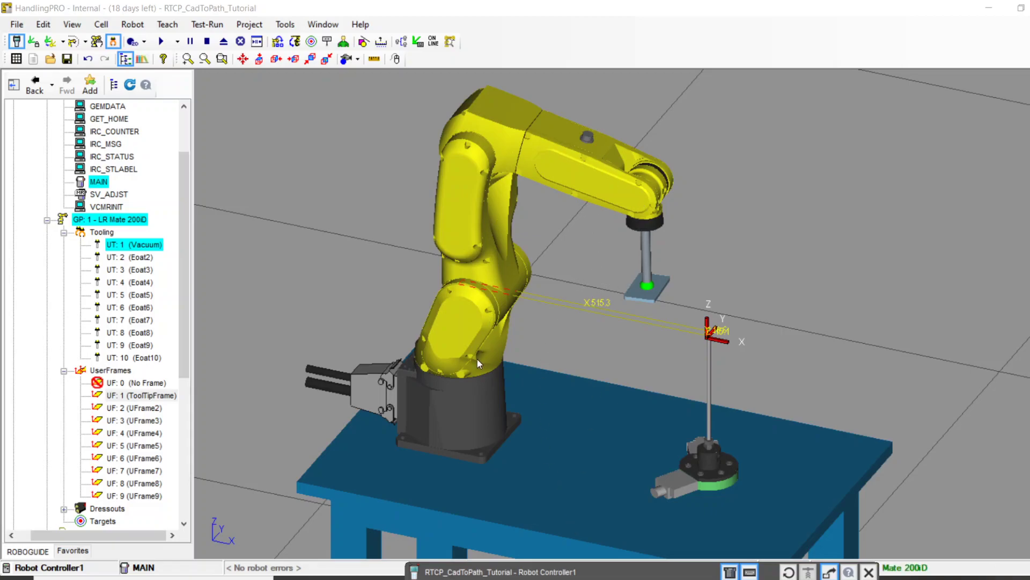
Examine the plate held by the robot's vacuum tool and its relation to the fixed tool tip from several angles.
right_click_drag(643, 290, 633, 310)
scroll(633, 311, "up", 5)
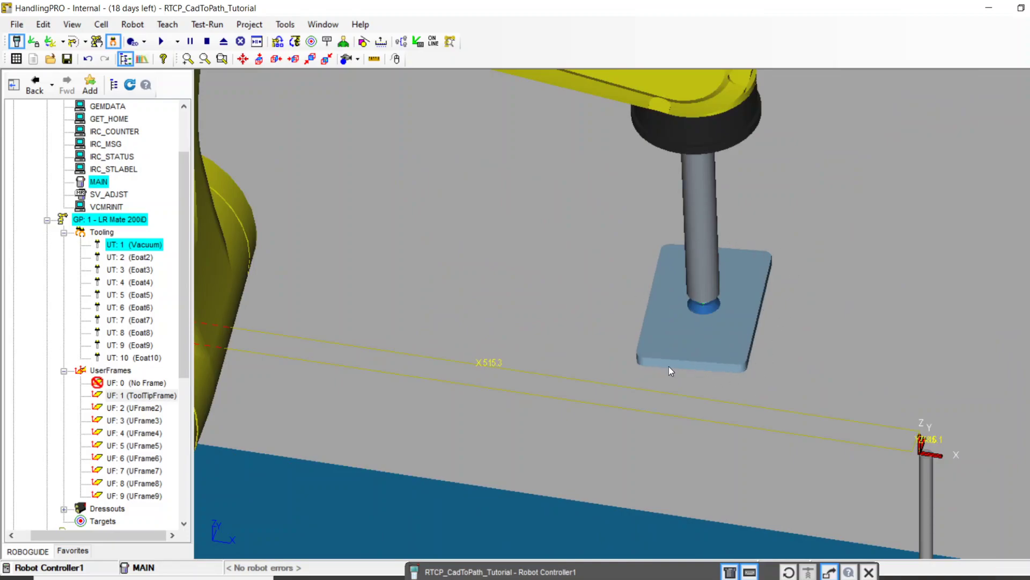
scroll(715, 303, "down", 5)
right_click_drag(715, 303, 739, 185)
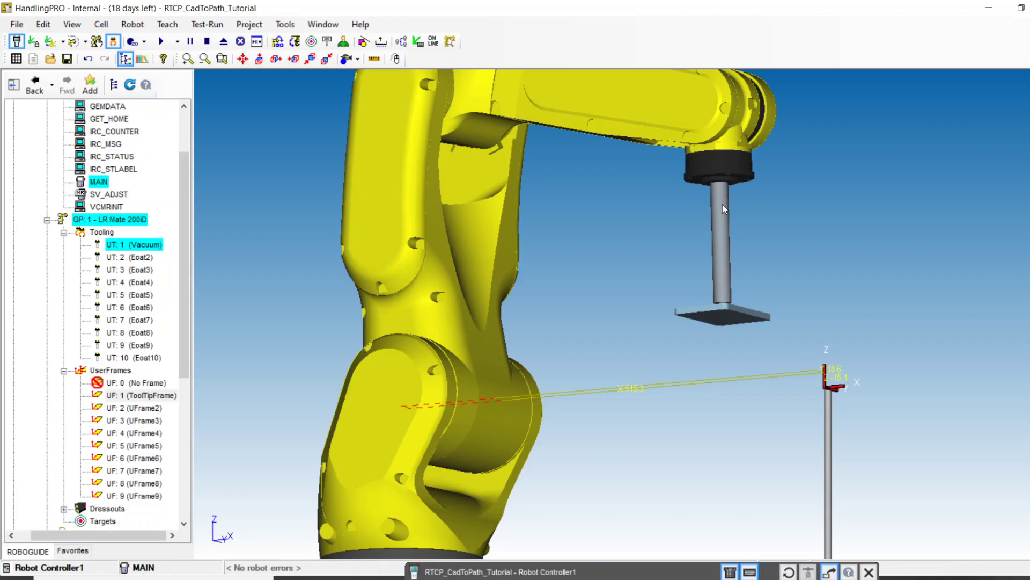
right_click_drag(735, 233, 701, 319)
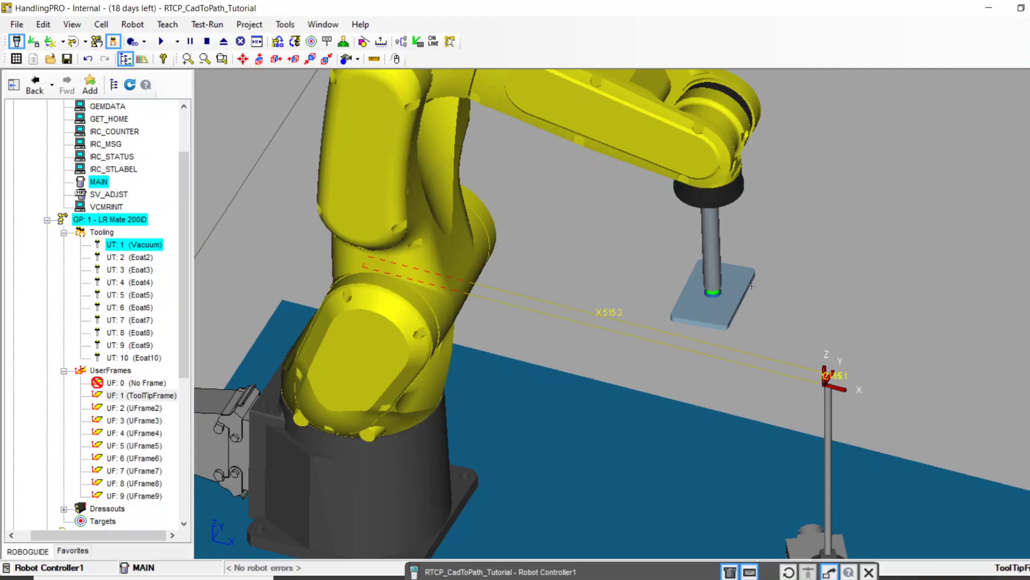
right_click_drag(721, 246, 723, 169)
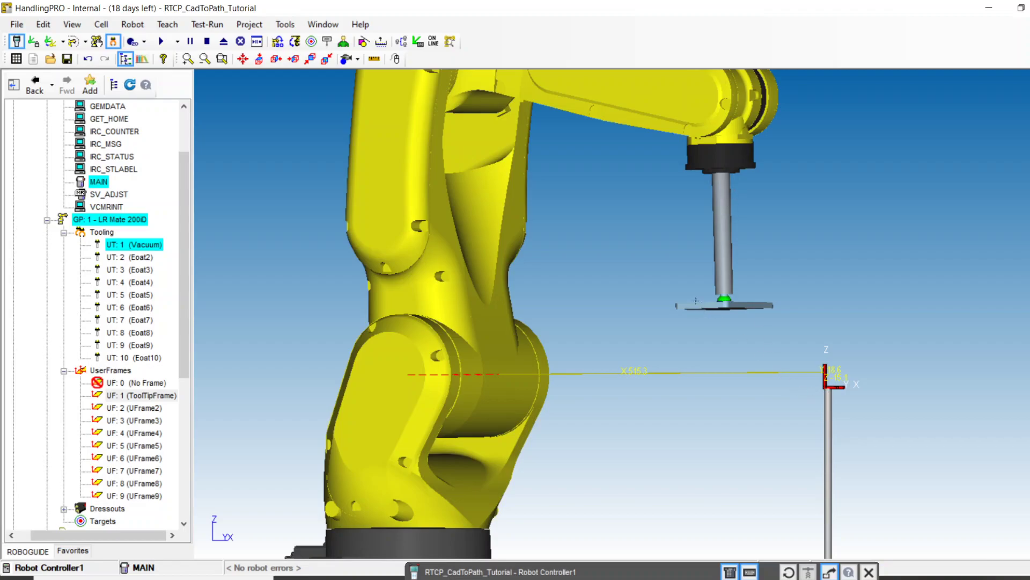
scroll(740, 306, "down", 3)
right_click_drag(739, 306, 753, 341)
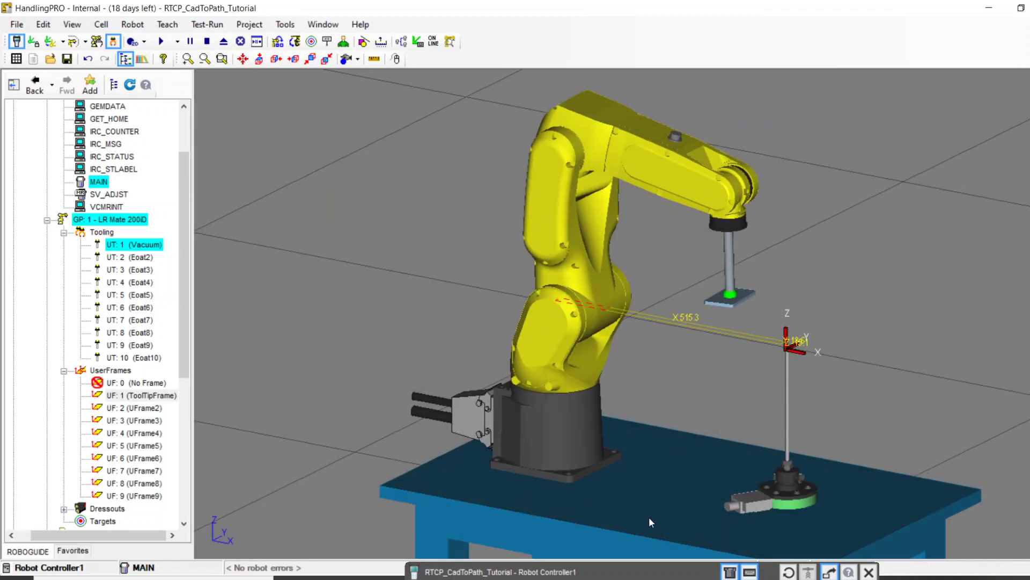
Bring back the teach pendant, open the position register data, and name PR[1] Home.
left_click_drag(644, 572, 285, 41)
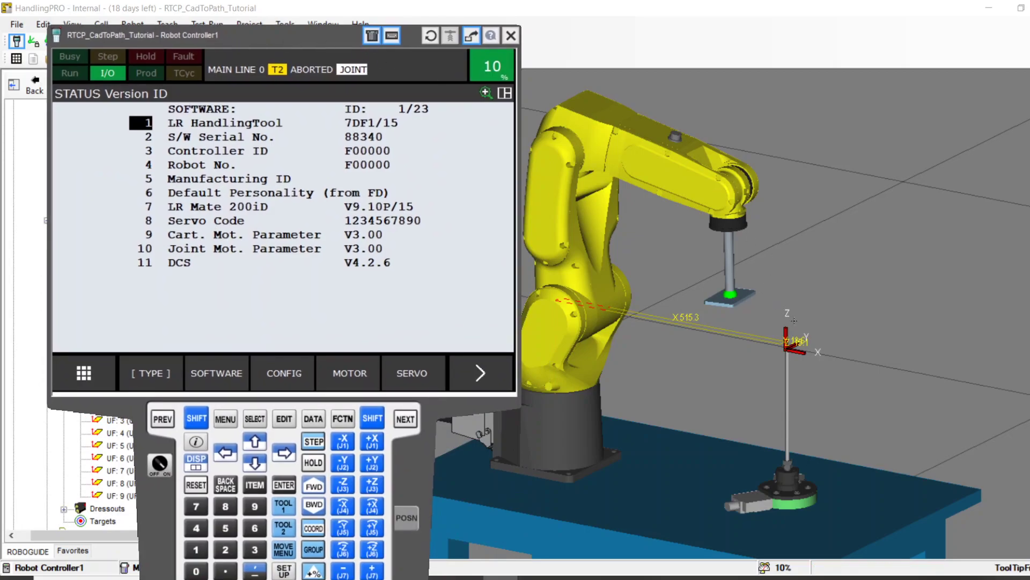
left_click(310, 423)
left_click_drag(285, 31, 279, 16)
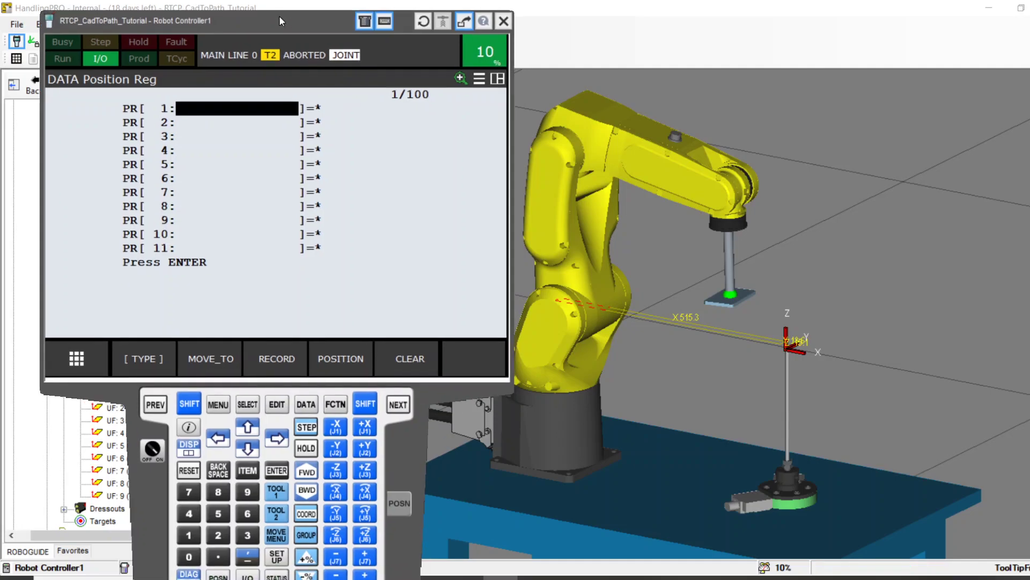
left_click(230, 109)
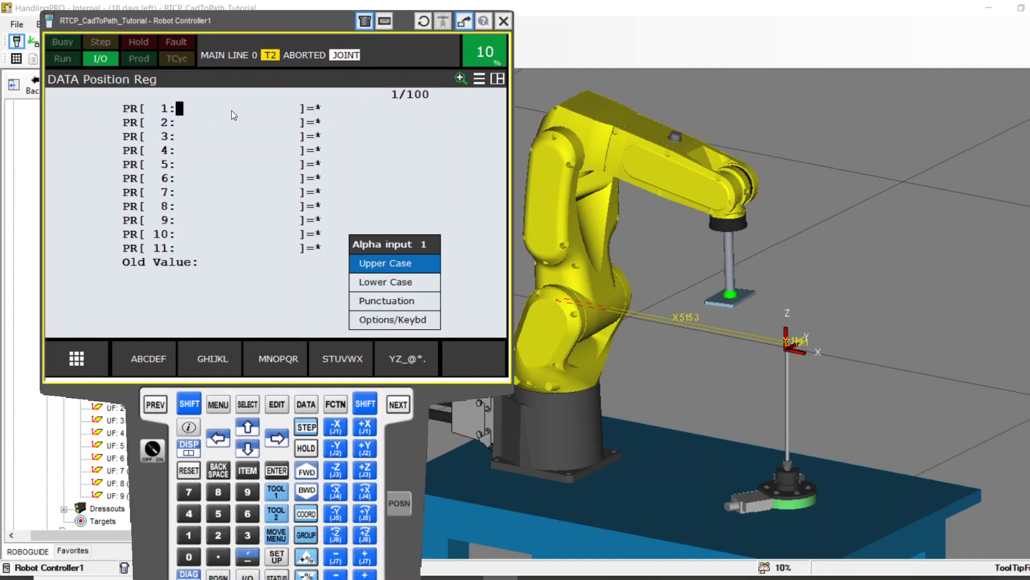
type("Hom")
key("Return")
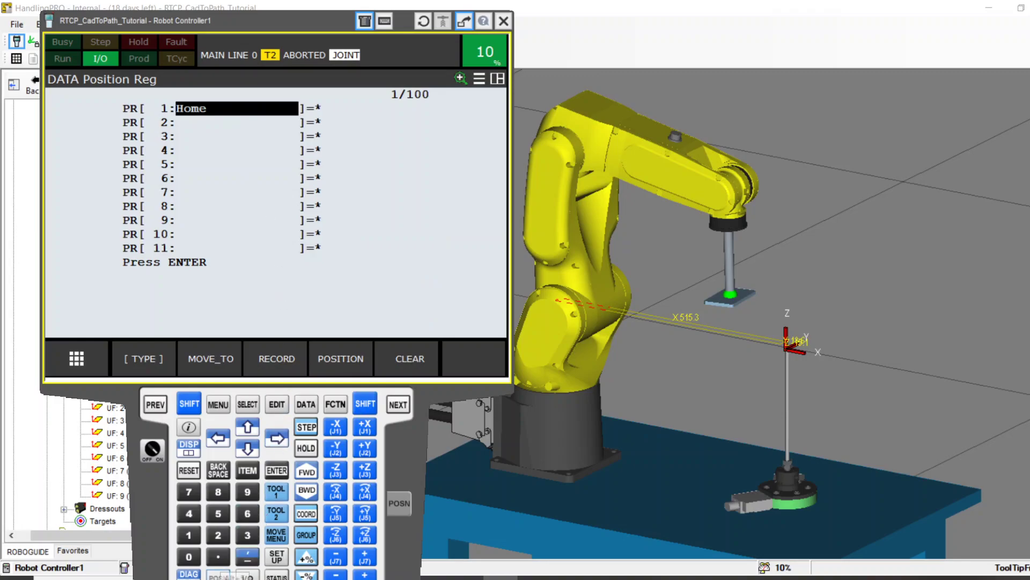
Show the robot's joint position, lower the speed override to 4%, and jog J6 in the negative direction to about 38.3°.
left_click(218, 576)
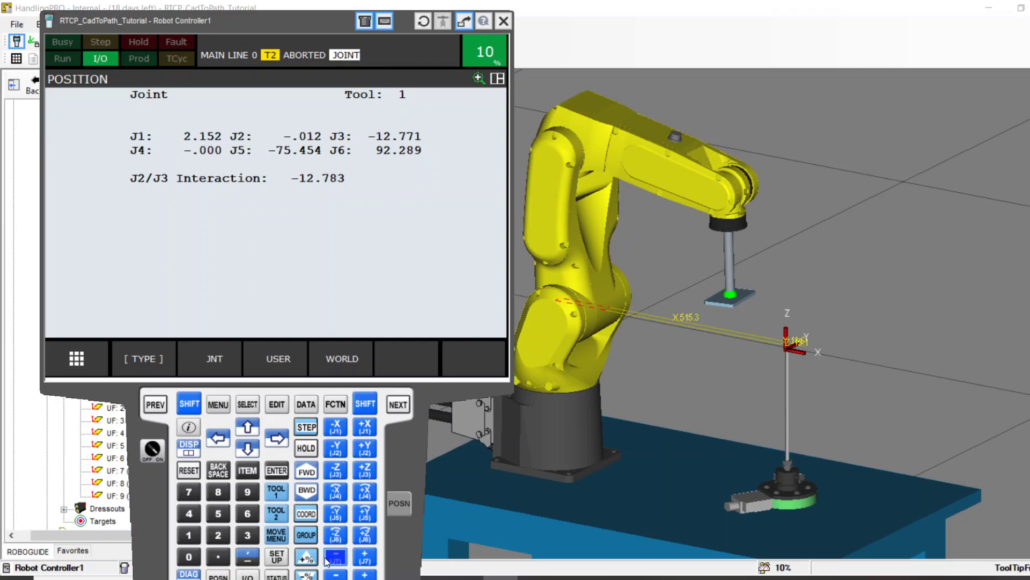
left_click(306, 574)
left_click(306, 574)
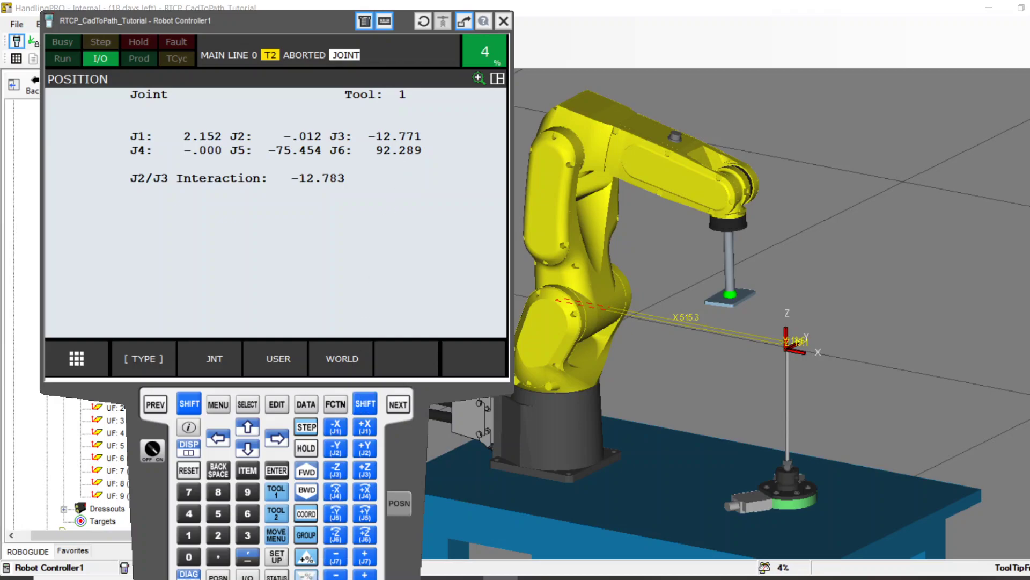
key("shift")
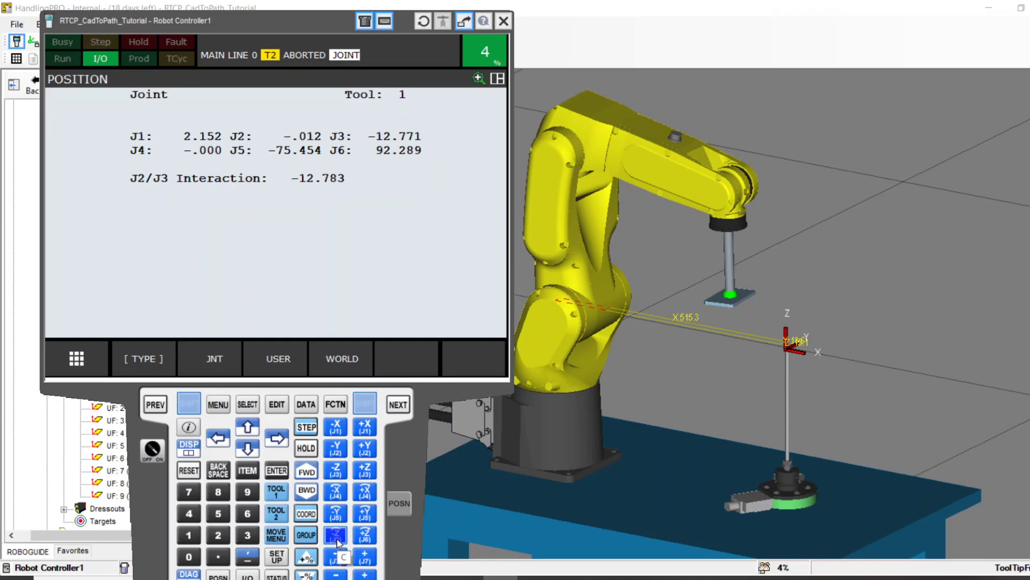
left_click(337, 539)
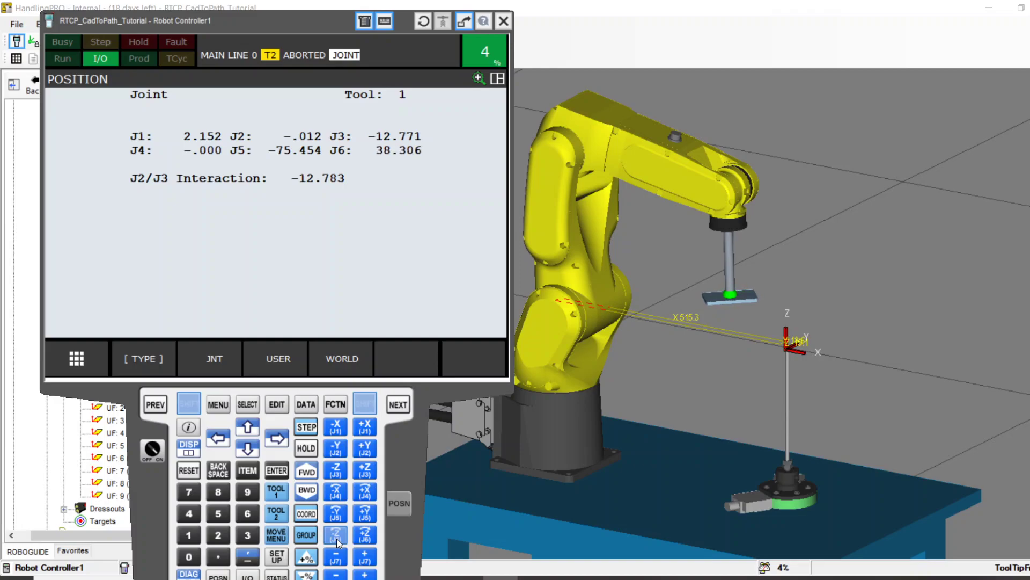
Raise the speed override to 10% and jog J6 in the positive direction to about 97.7°.
left_click(306, 556)
left_click(306, 556)
left_click(365, 535)
left_click(367, 540, "shift")
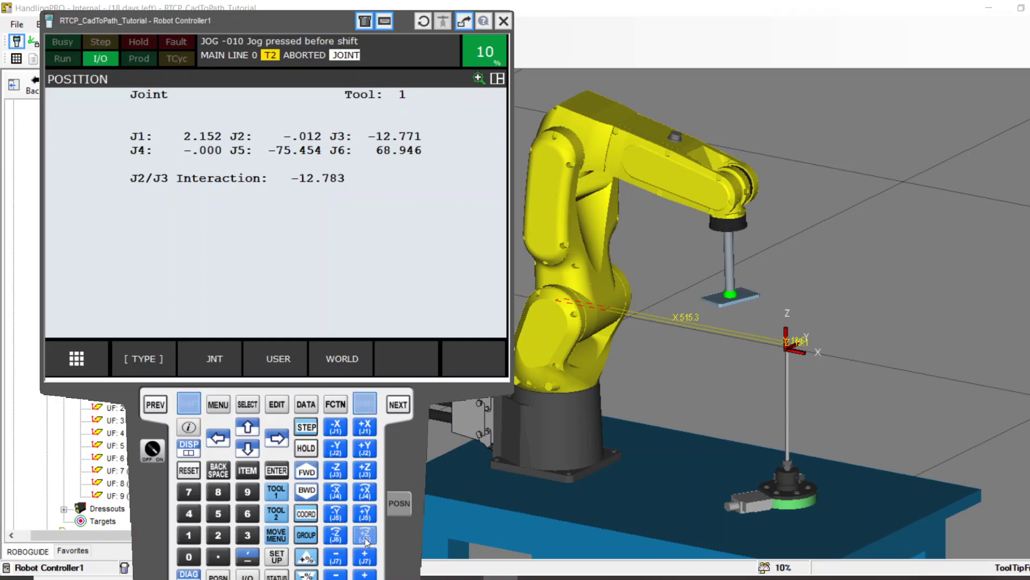
key("shift")
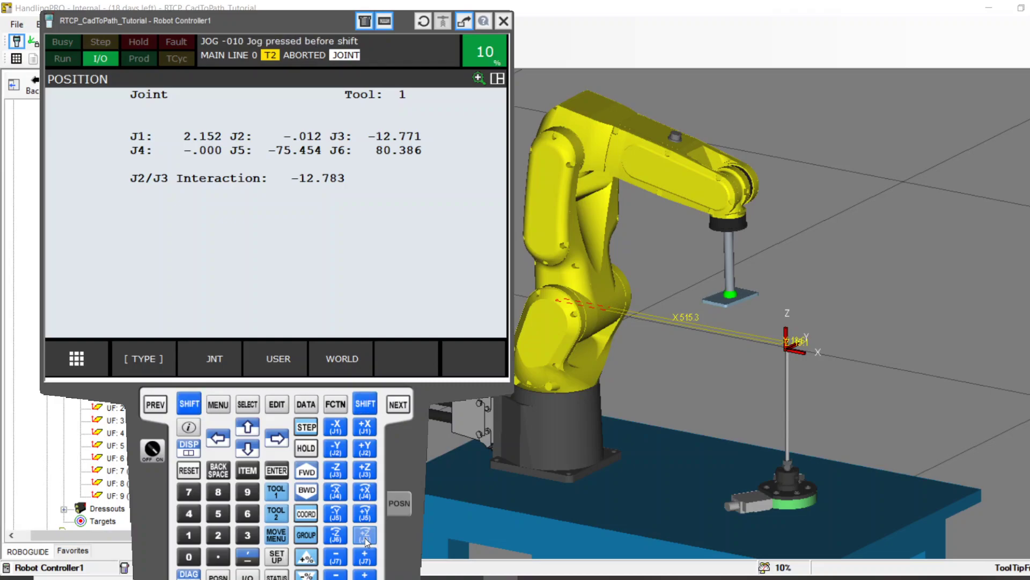
left_click(364, 534, "shift")
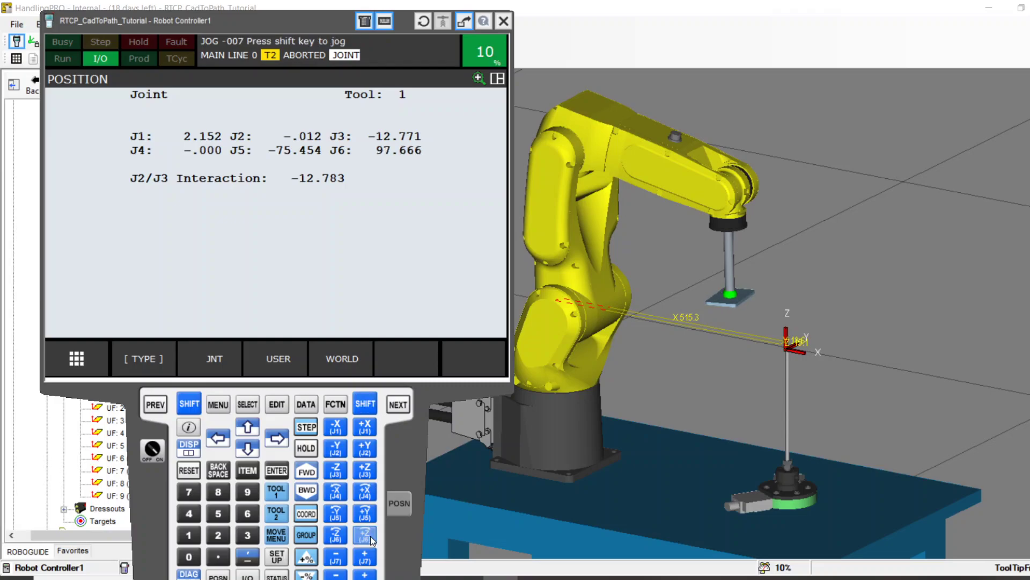
Lower the speed override to 4% and fine-jog J6 back and forth to about 92.9°.
left_click(305, 574)
left_click(306, 574)
left_click(342, 543)
key("shift")
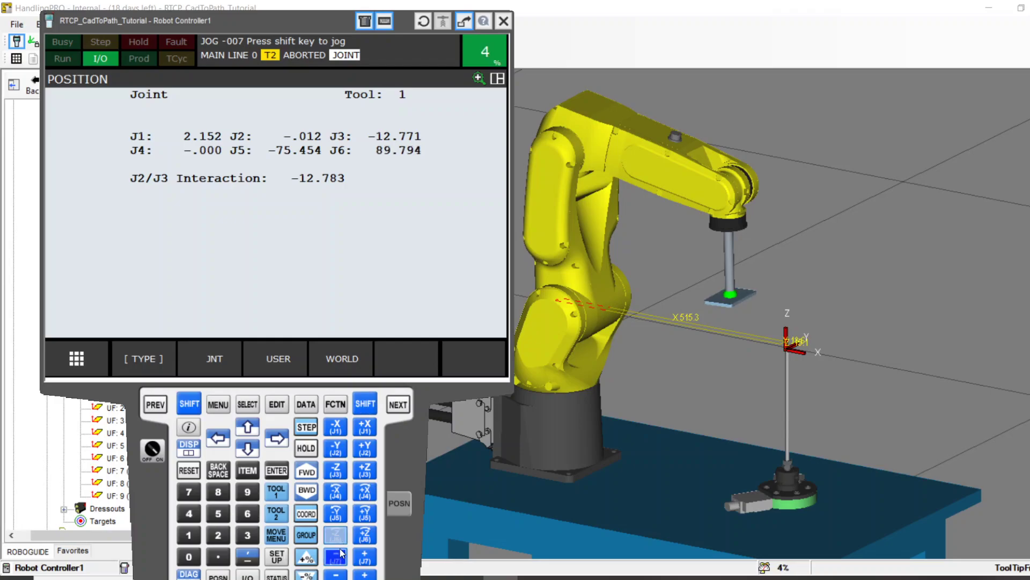
left_click(362, 537, "shift")
key("shift")
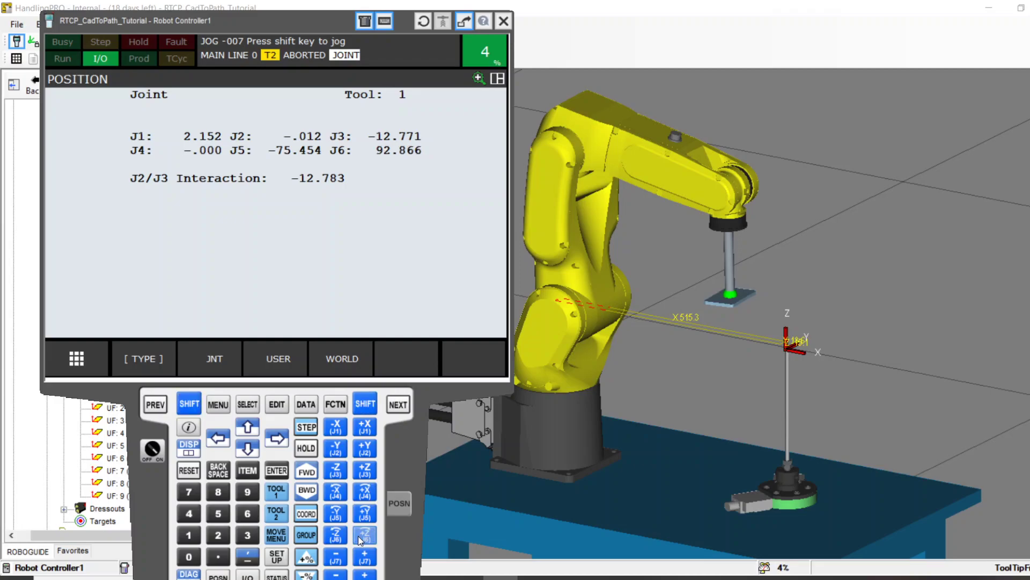
Record the robot's current position in PR[1] Home and move the teach pendant out of view.
left_click(306, 404)
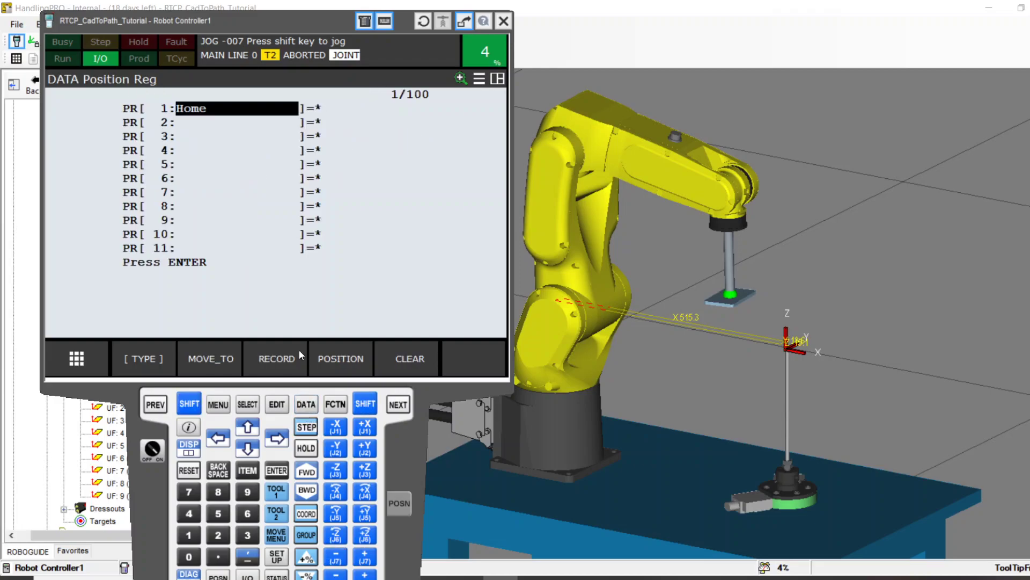
left_click(288, 356, "shift")
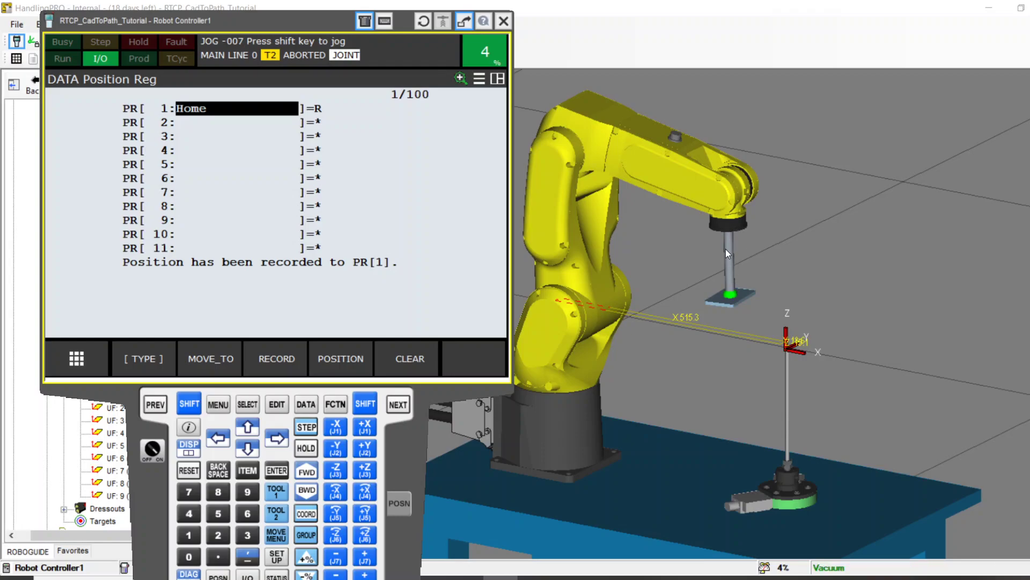
left_click_drag(307, 26, 293, 579)
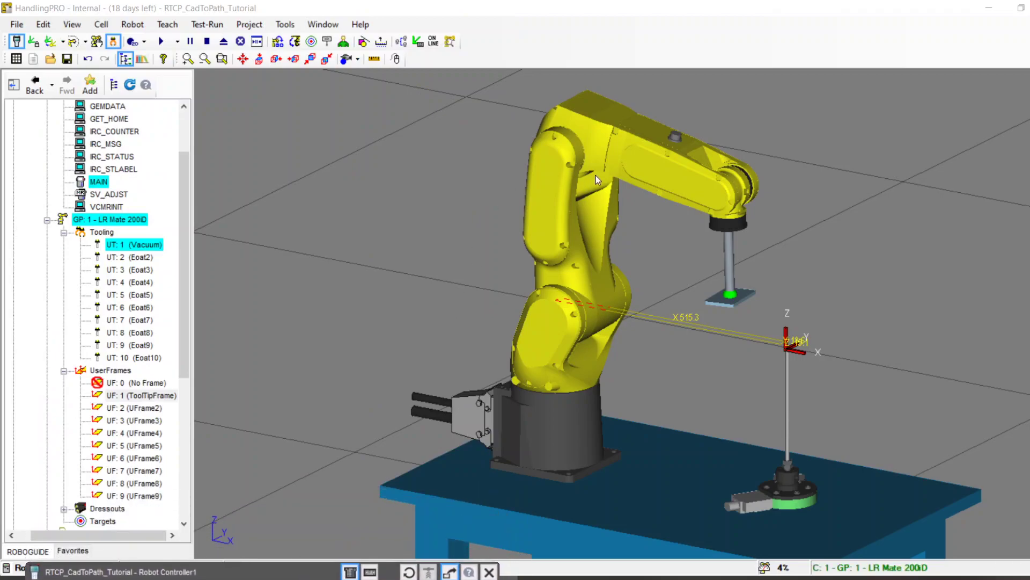
Select the LR Mate 200iD and inspect the fixed tool tip and the plate on the vacuum tool up close.
left_click(629, 156)
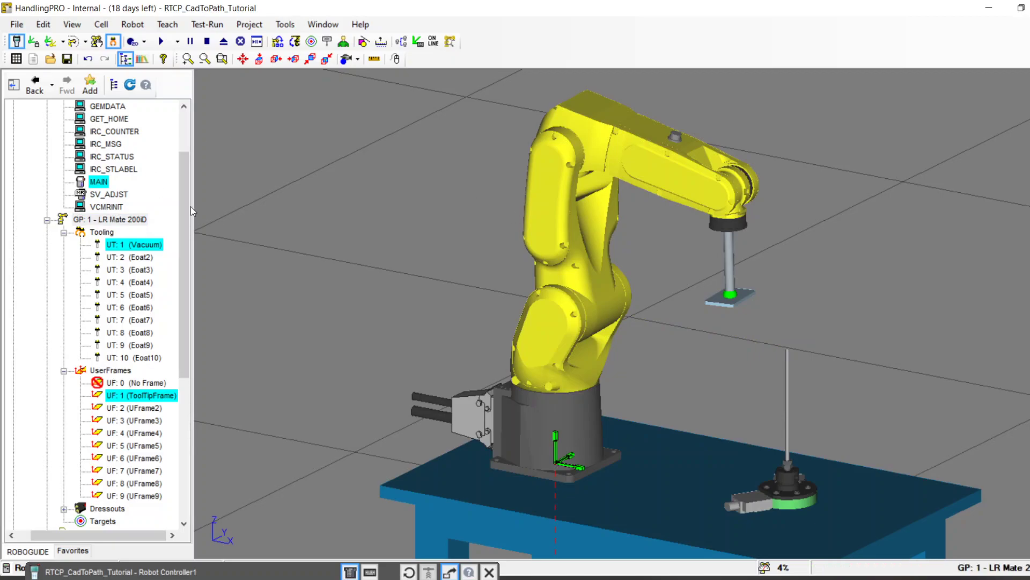
scroll(181, 188, "up", 2)
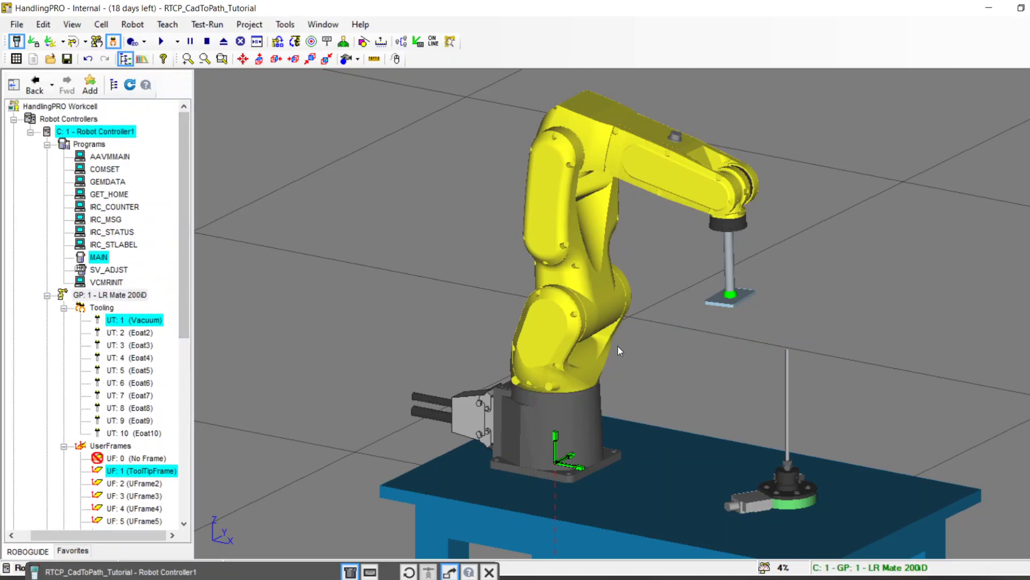
scroll(744, 305, "up", 5)
scroll(736, 300, "down", 3)
scroll(767, 339, "up", 4)
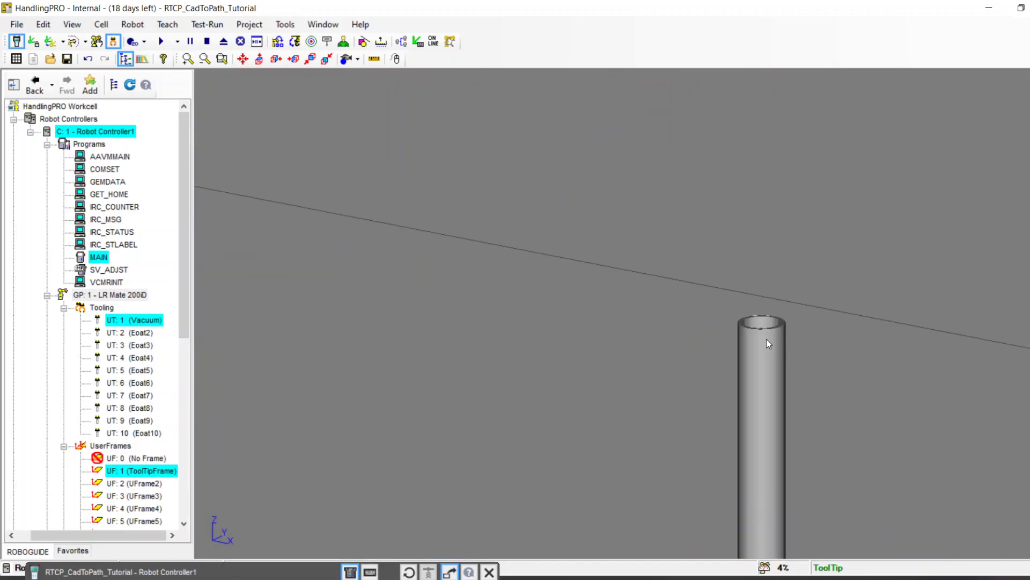
scroll(768, 336, "down", 5)
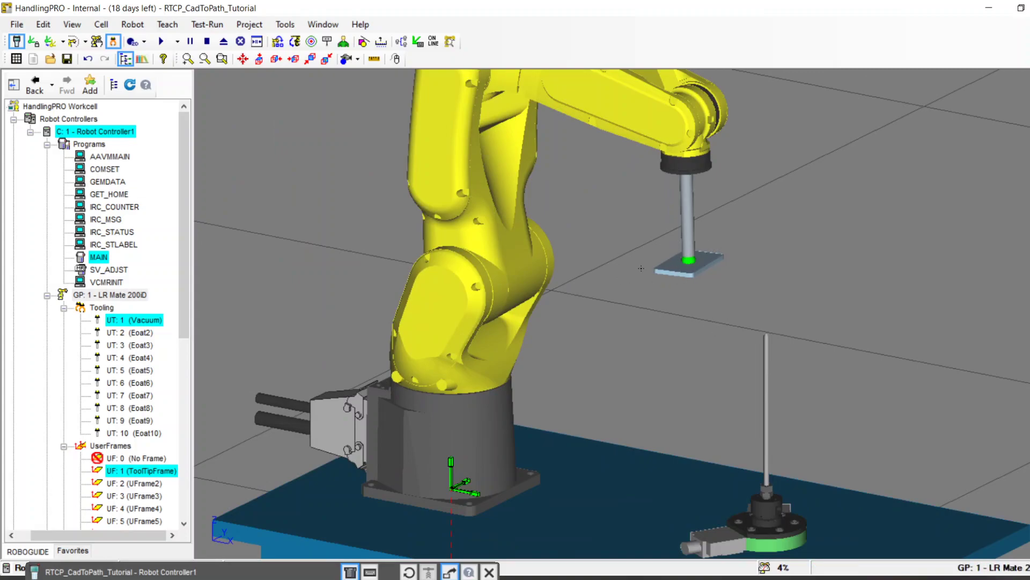
scroll(643, 171, "down", 5)
scroll(642, 171, "up", 6)
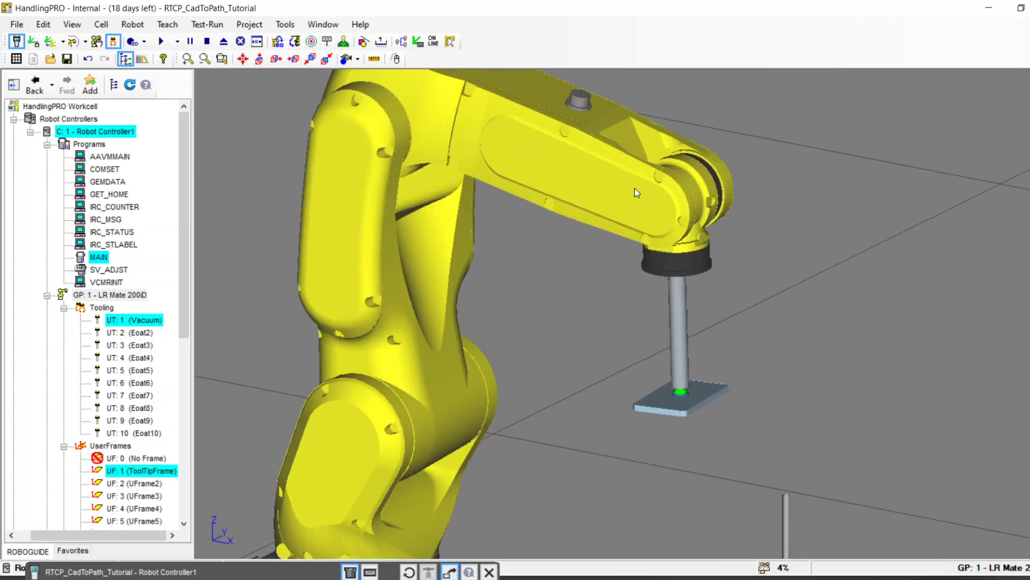
Display the joint jog handles, swing the wrist at J5 until the vacuum tool points horizontally outward, and hide the handles.
left_click(97, 41)
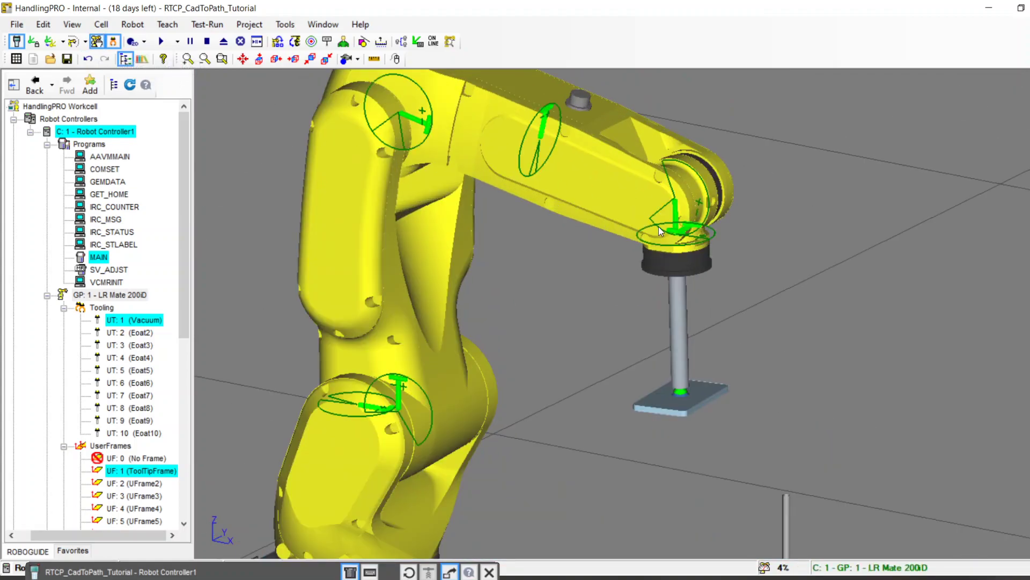
right_click_drag(693, 232, 659, 239)
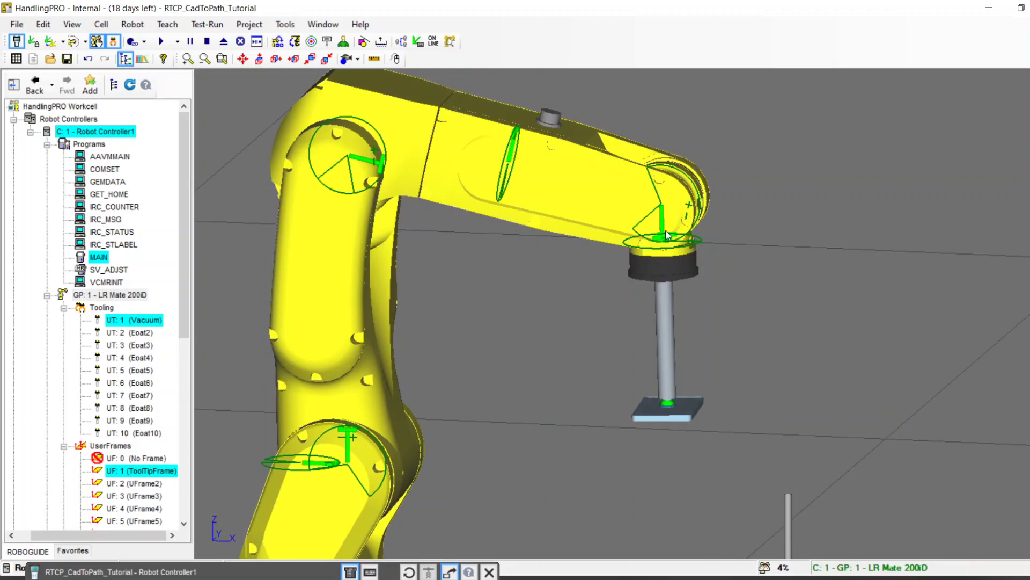
left_click_drag(661, 240, 702, 210)
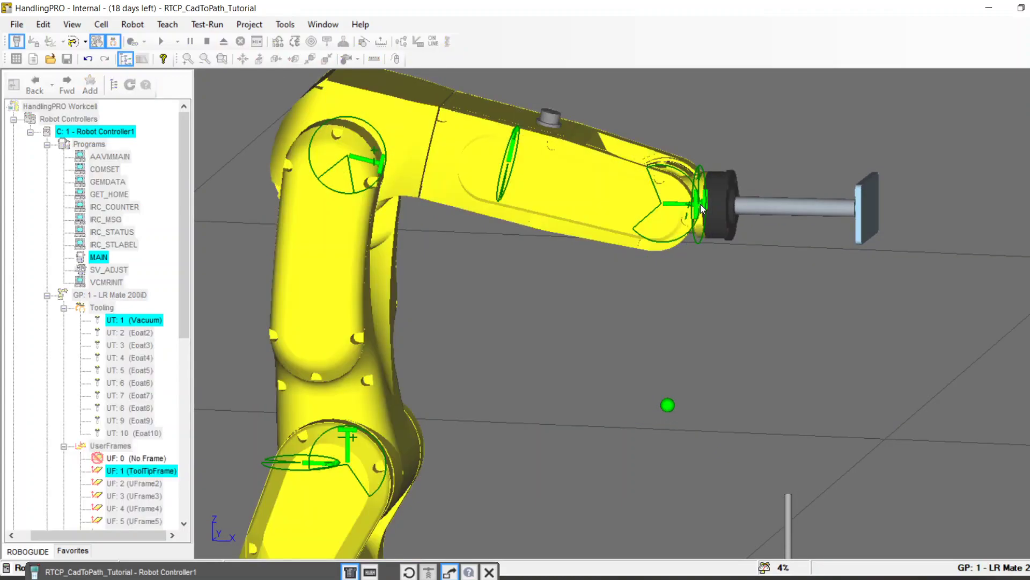
left_click(97, 42)
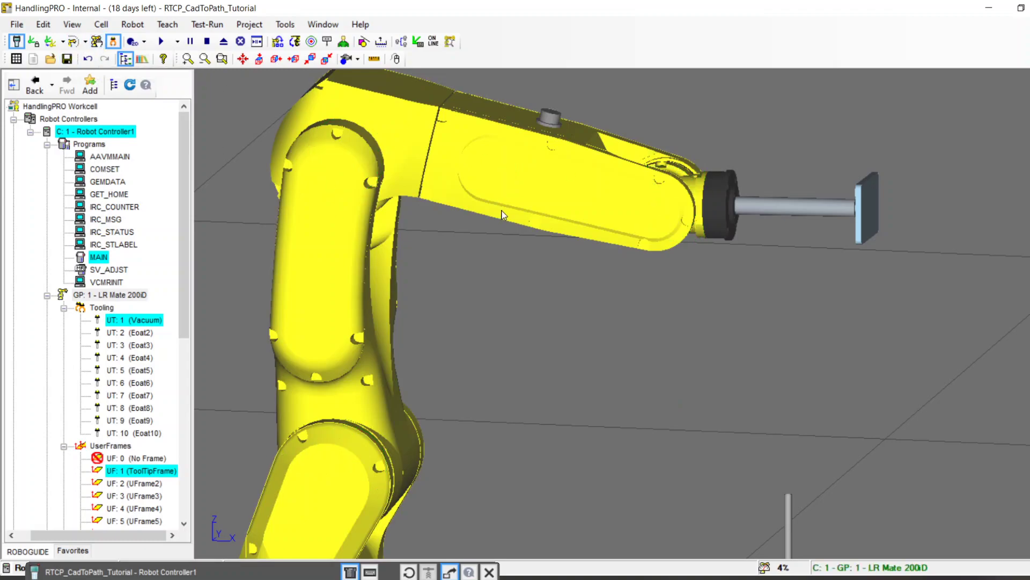
Examine the outer face and edges of the plate on the vacuum tool from close up.
scroll(588, 207, "down", 5)
right_click_drag(588, 207, 631, 216)
scroll(631, 216, "up", 3)
scroll(632, 215, "up", 5)
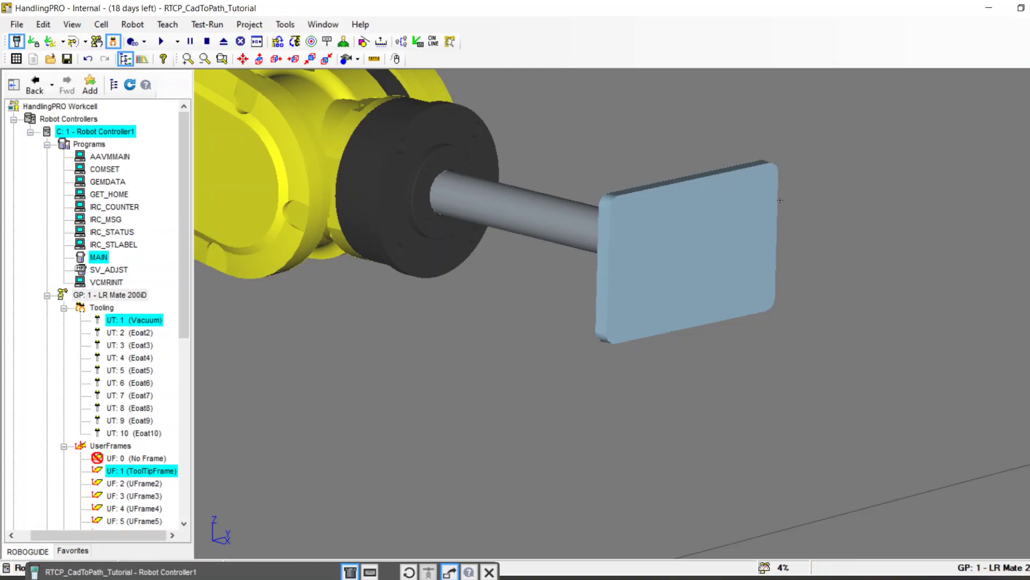
Inspect the whole robot arm from a distance and the rounded corners of the plate from a different angle.
scroll(738, 181, "down", 5)
mouse_move(702, 358)
right_mouse_down()
mouse_move(688, 301)
mouse_move(646, 330)
mouse_move(707, 357)
right_mouse_up()
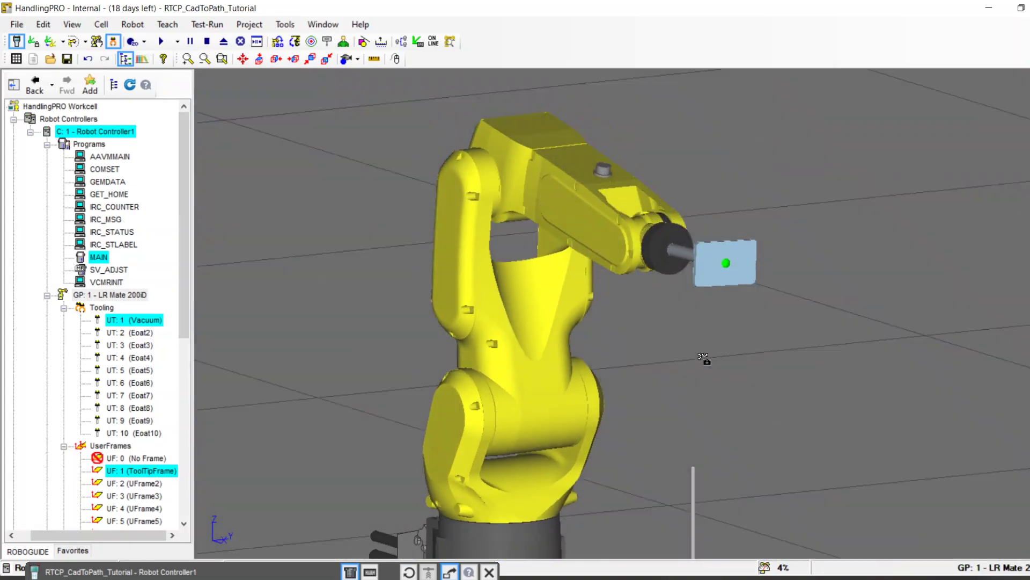
scroll(696, 271, "up", 4)
scroll(724, 289, "up", 2)
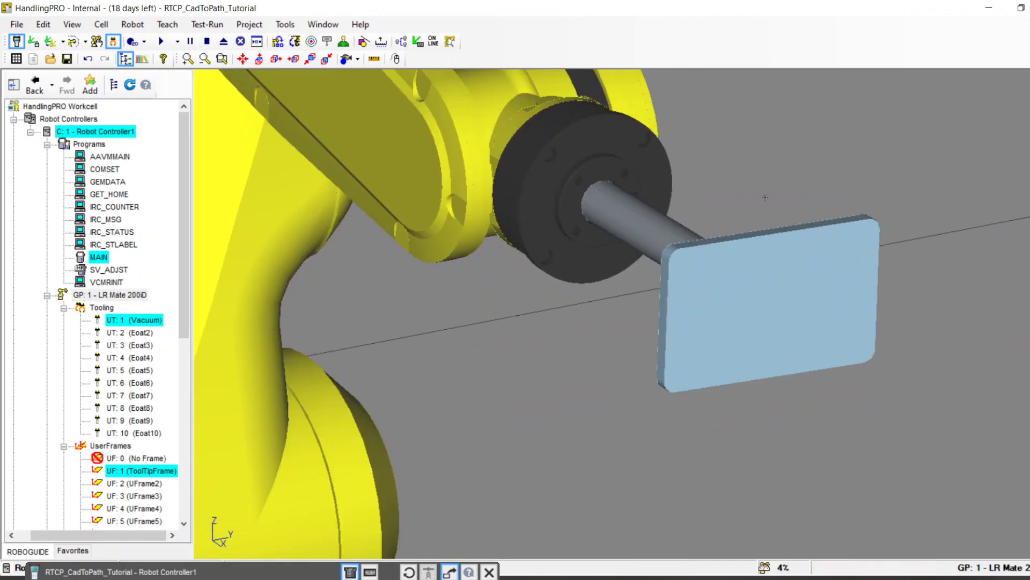
scroll(762, 287, "up", 2)
scroll(764, 315, "down", 1)
right_click_drag(764, 315, 659, 294, "ctrl")
scroll(524, 243, "up", 3)
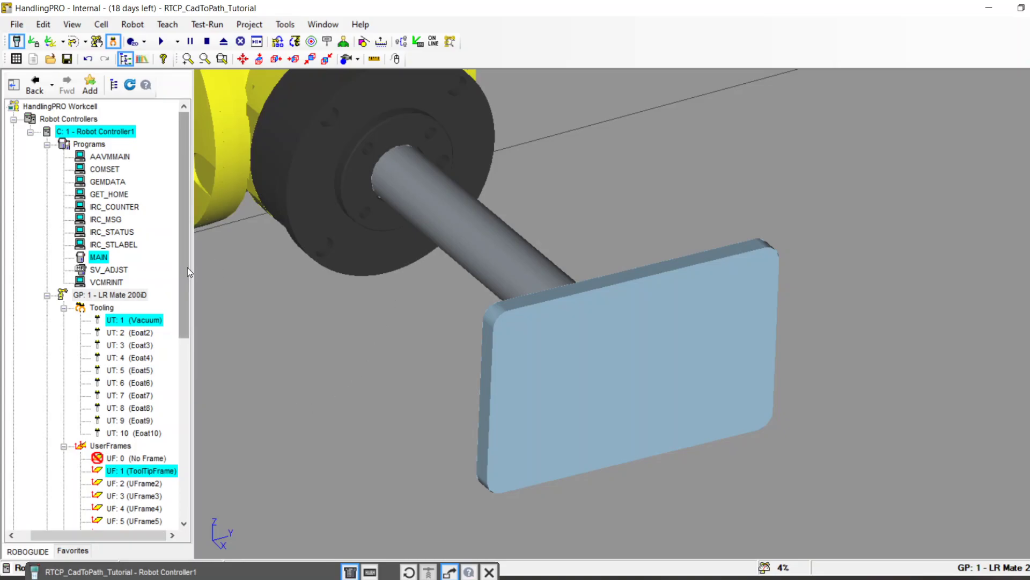
Start drawing features on the testblock part by opening CAD-To-Path from its Features node.
left_click_drag(184, 274, 182, 450)
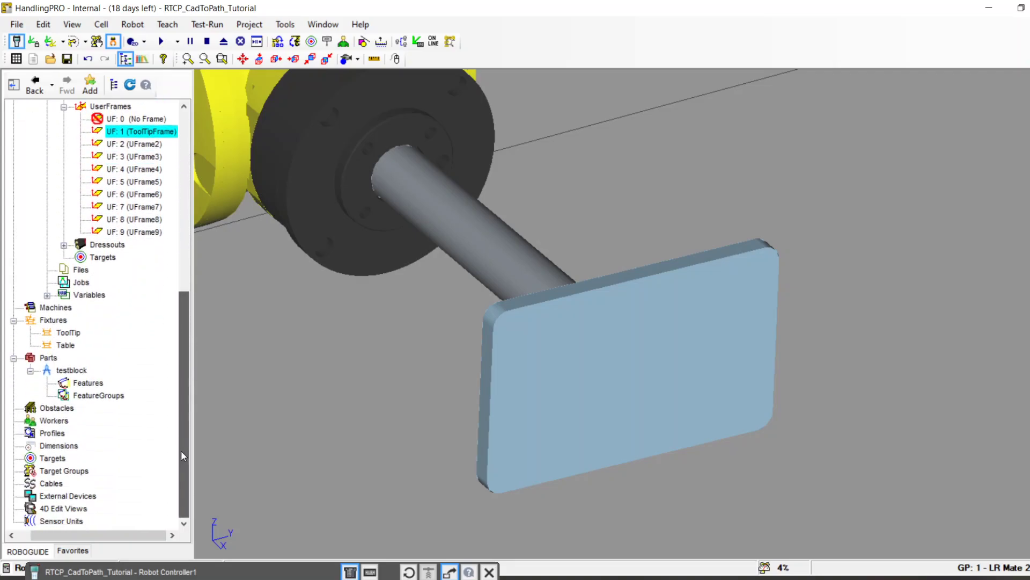
left_click(30, 371)
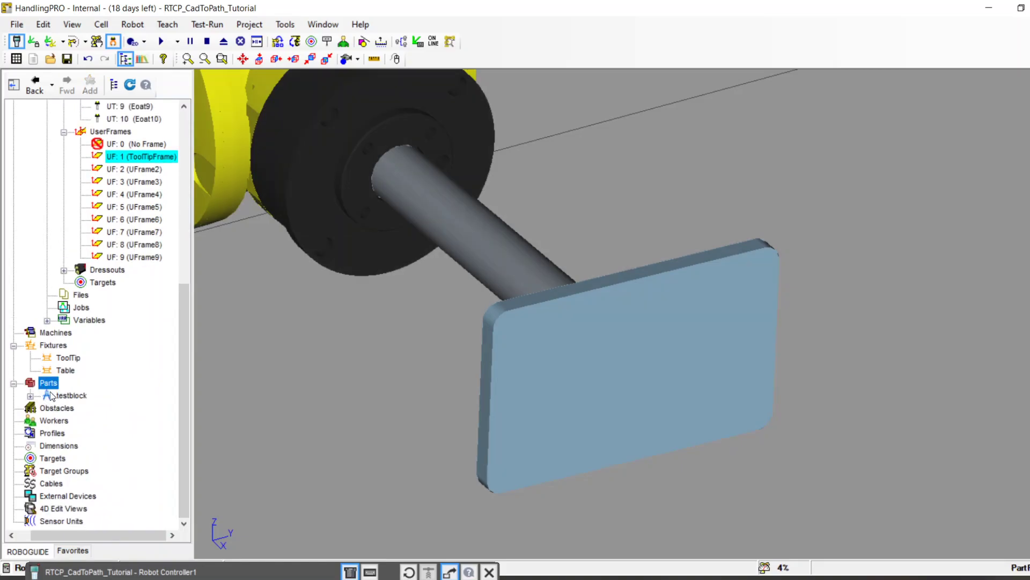
left_click(71, 395)
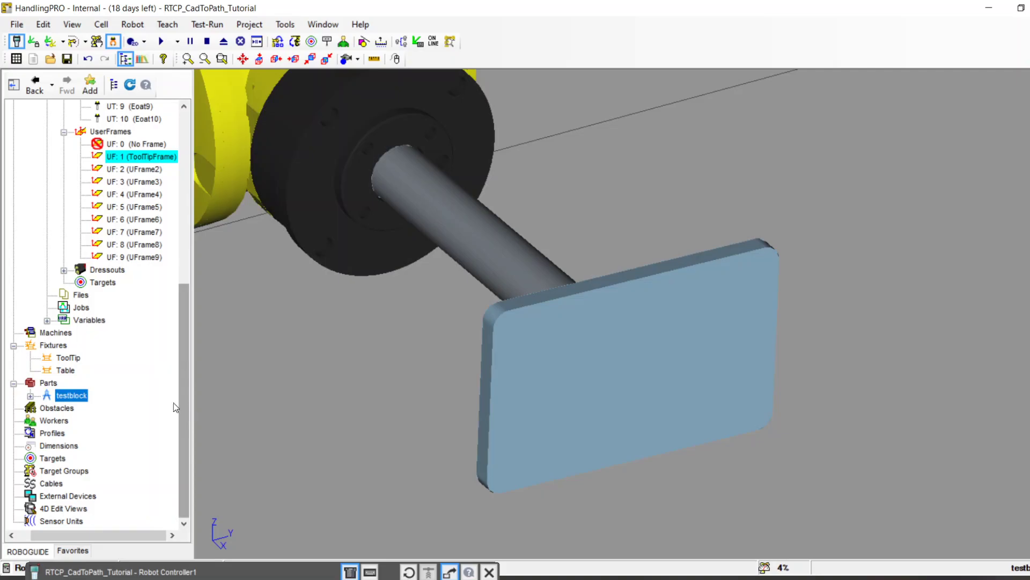
left_click(30, 396)
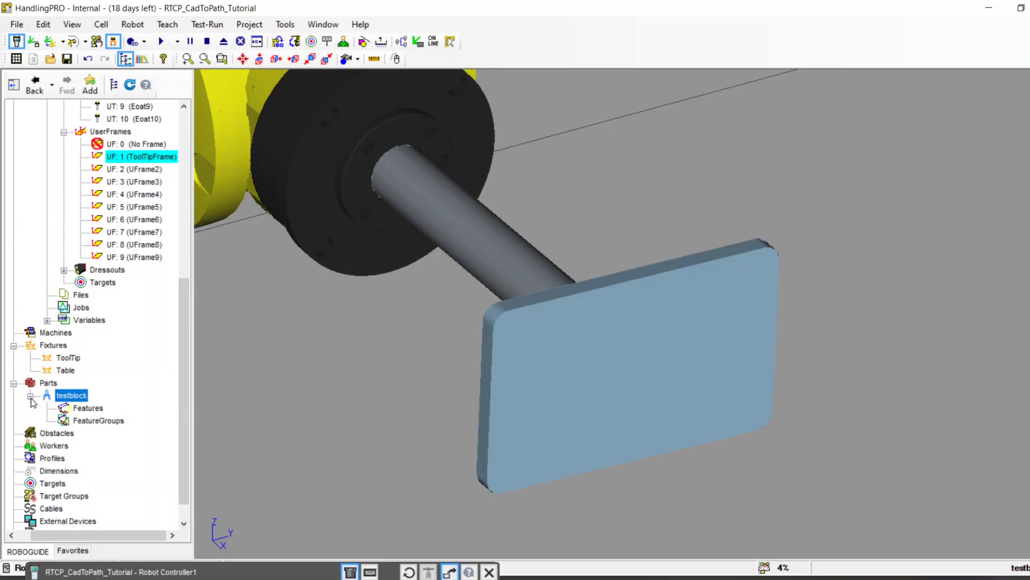
left_click(86, 410)
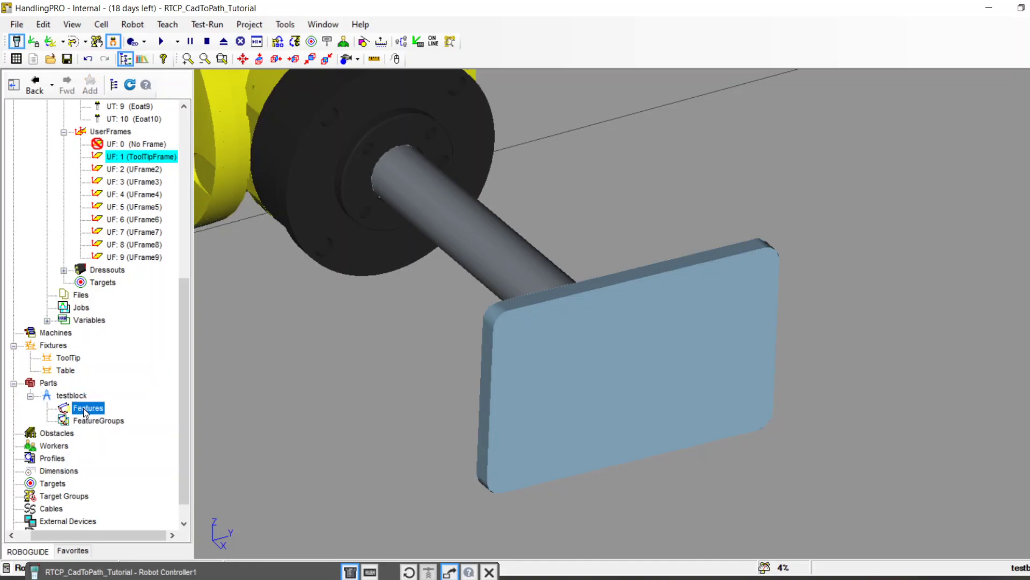
right_click(67, 413)
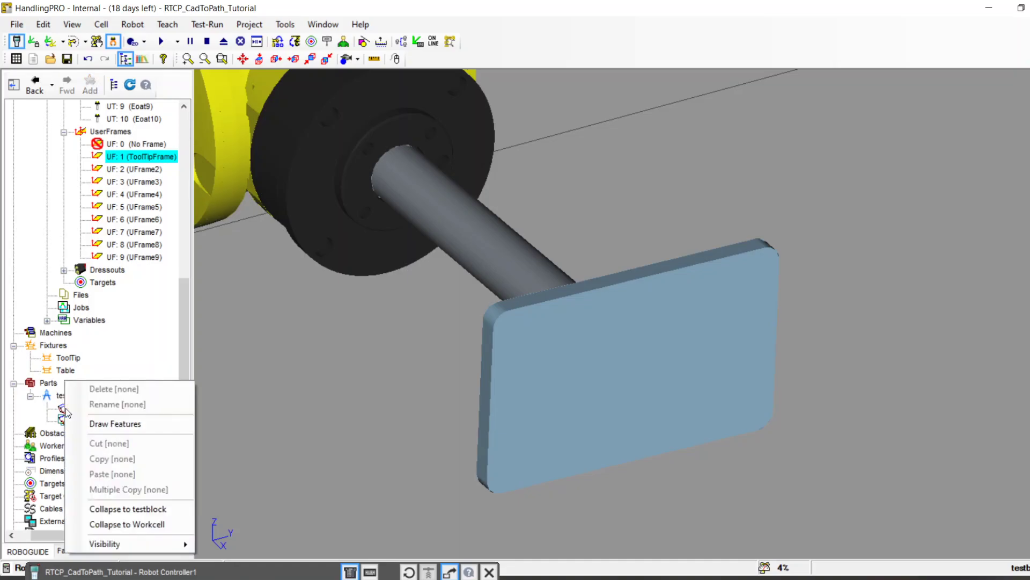
left_click(90, 425)
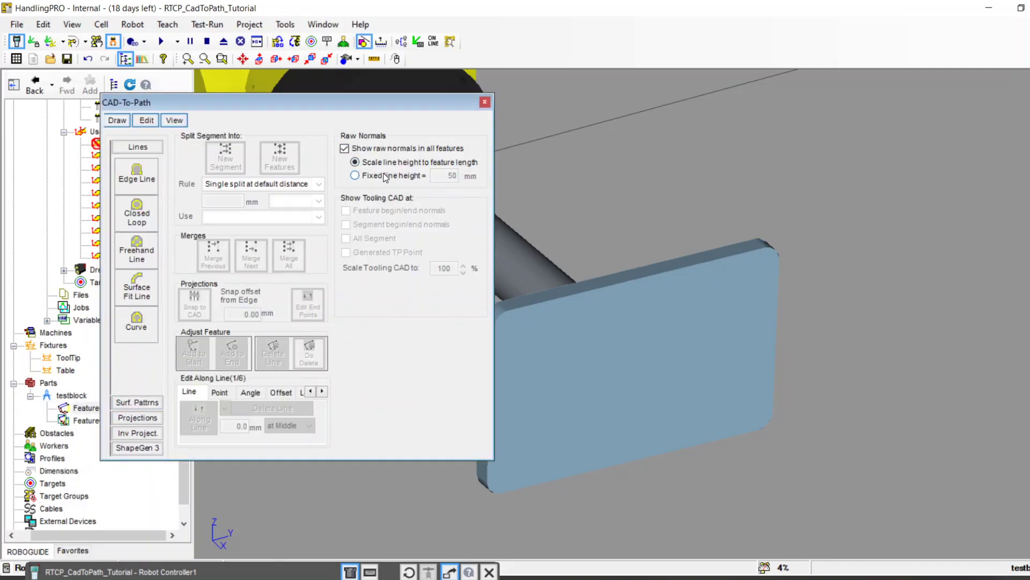
Collapse and restore the Edit and View sections of CAD-To-Path, then reposition its window and bring the plate clear of it.
left_click(177, 120)
left_click(148, 119)
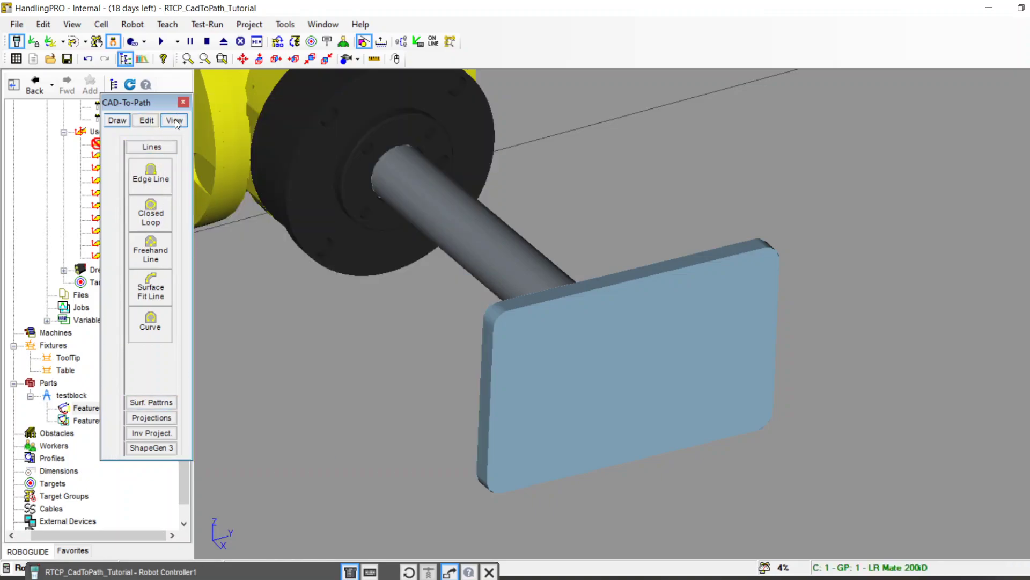
left_click(148, 121)
left_click(147, 120)
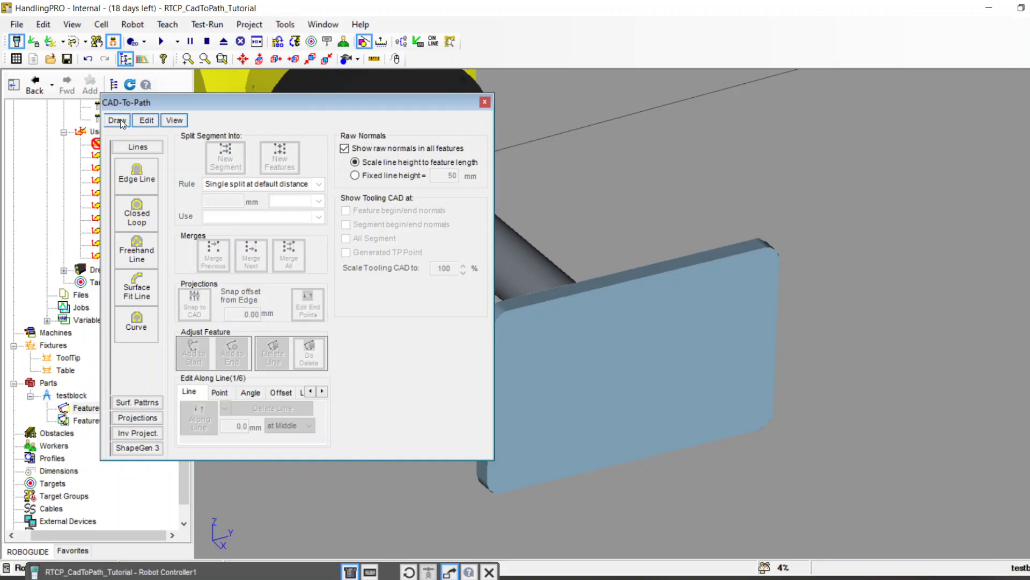
mouse_move(196, 107)
left_mouse_down()
mouse_move(219, 111)
mouse_move(208, 117)
left_mouse_up()
scroll(634, 220, "down", 3)
scroll(624, 223, "up", 5)
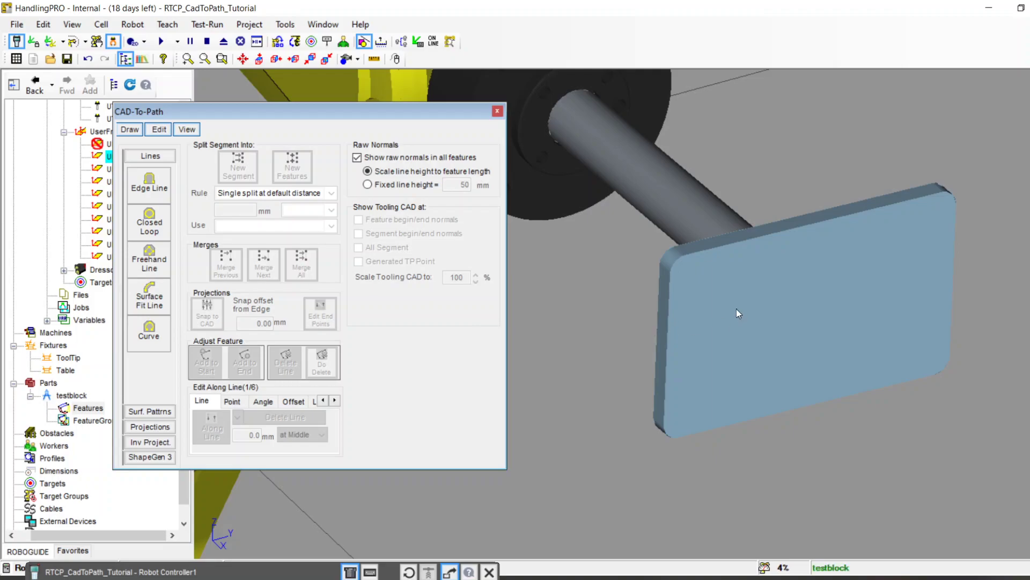
Select the testblock on the vacuum tool and start an Edge Line on its narrow upper face, beside the rounded corner.
left_click(717, 304)
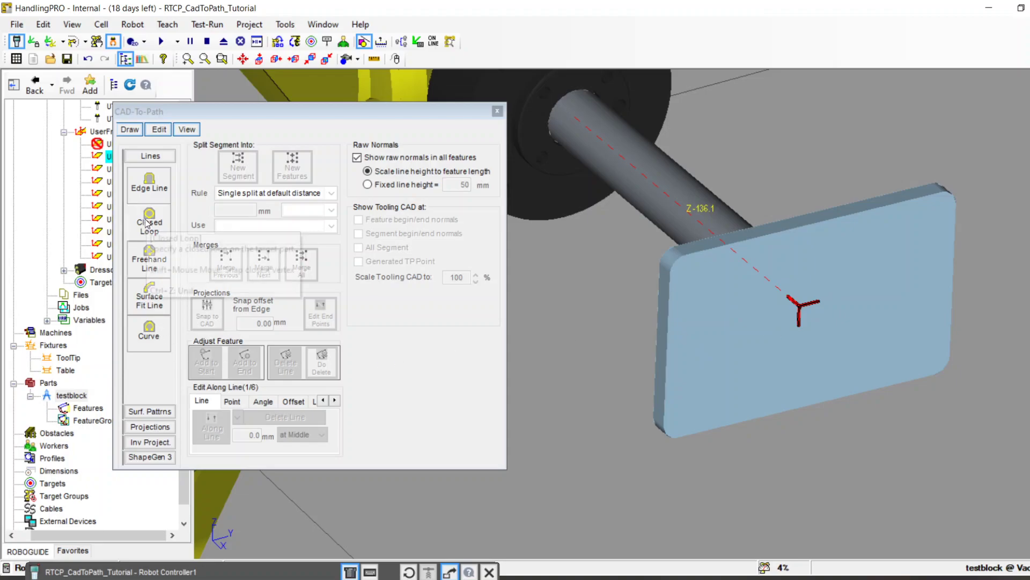
left_click(150, 189)
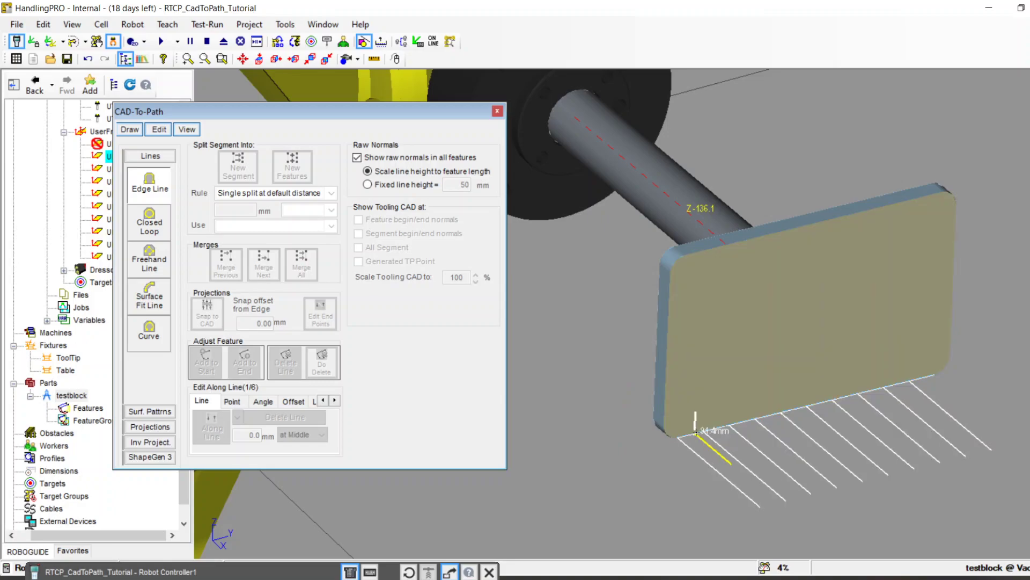
right_click_drag(726, 263, 744, 283)
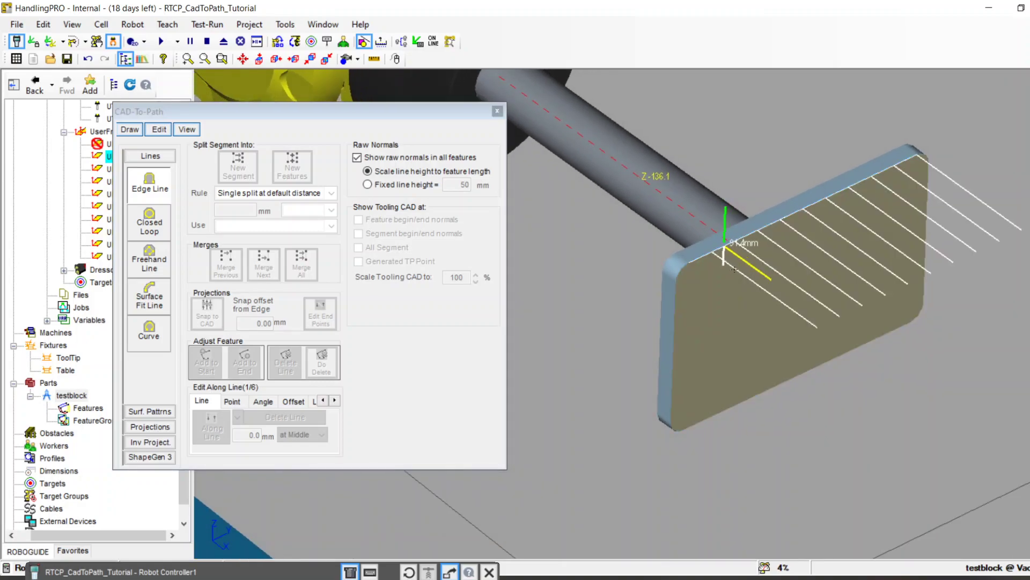
scroll(722, 265, "up", 3)
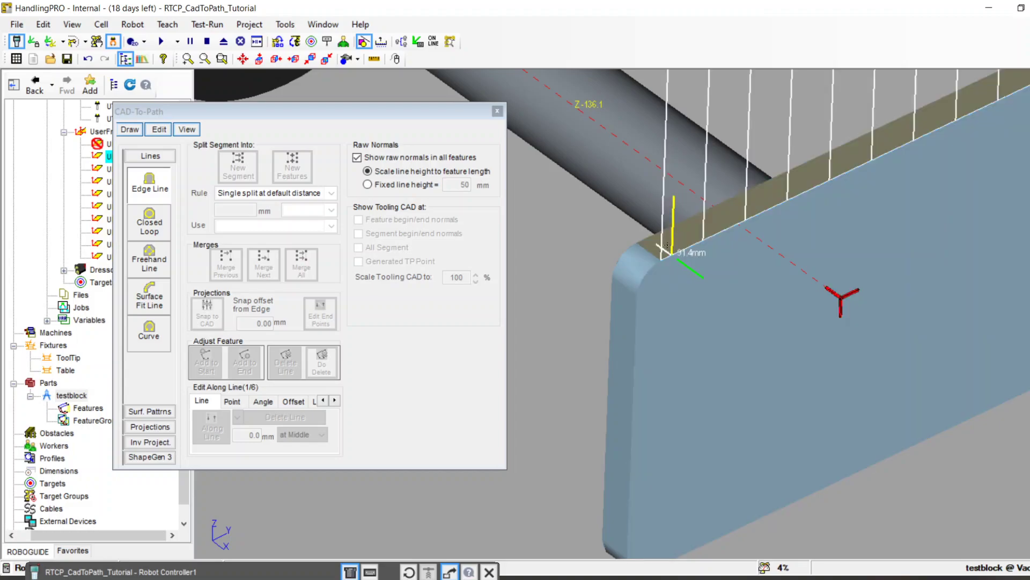
scroll(675, 253, "down", 5)
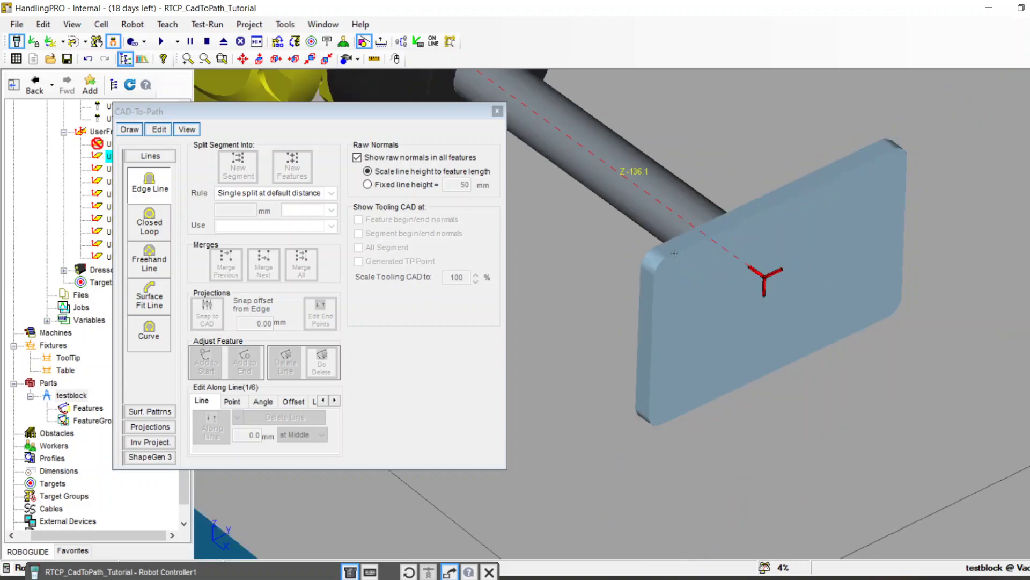
scroll(700, 281, "down", 3)
scroll(679, 261, "up", 8)
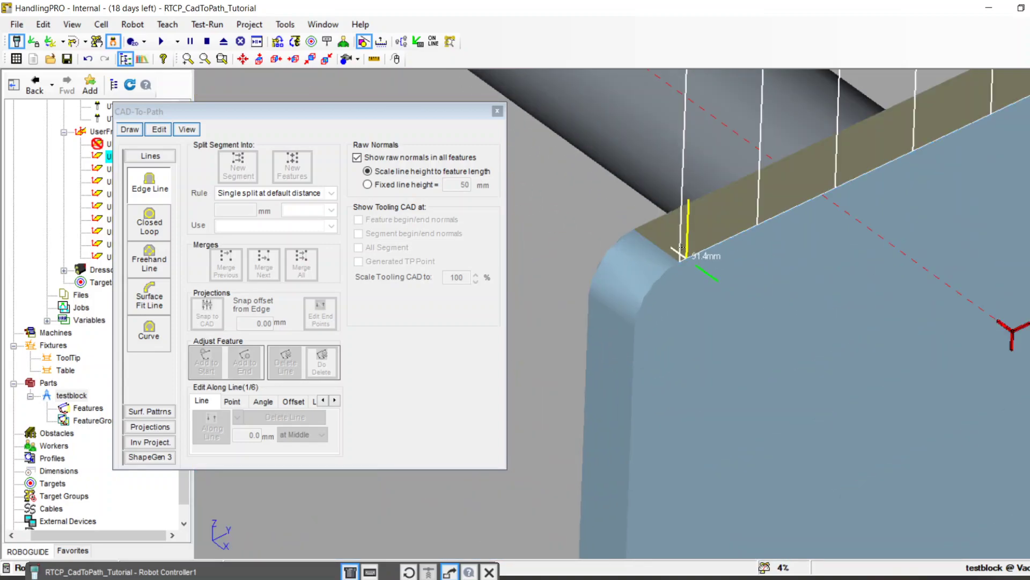
scroll(693, 234, "down", 3)
scroll(692, 229, "up", 2)
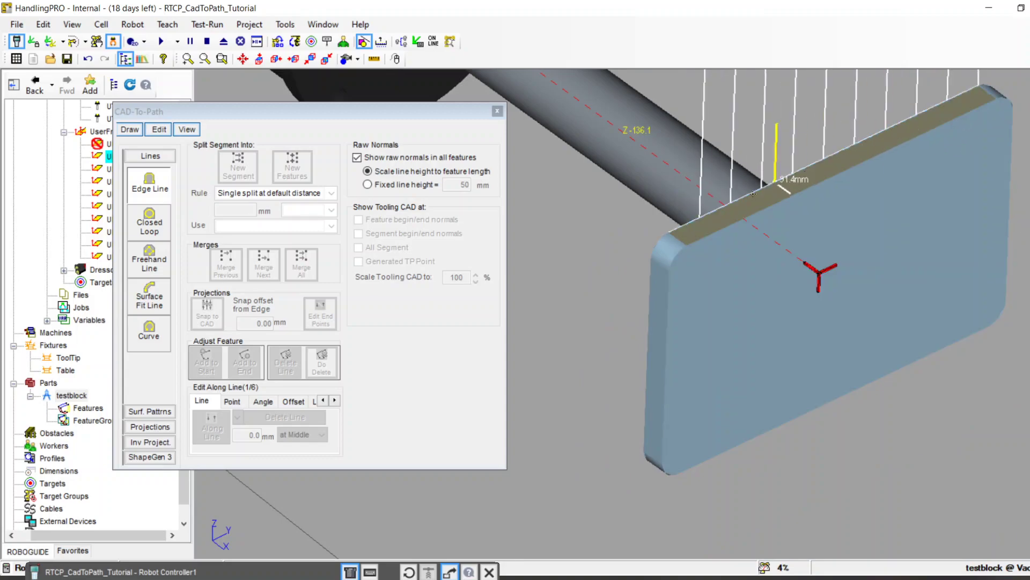
scroll(688, 241, "up", 5)
scroll(688, 241, "down", 3)
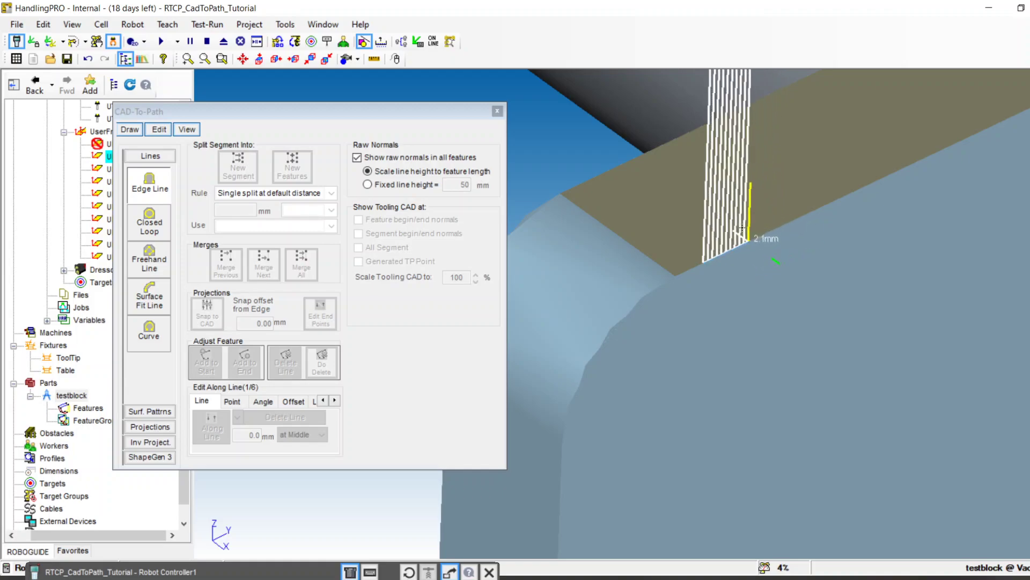
Run the edge line along the plate's long upper edge to the start of the far rounded corner.
left_click_drag(770, 215, 896, 152)
right_click_drag(896, 151, 649, 286)
left_click_drag(649, 286, 775, 236)
right_click_drag(775, 237, 664, 295)
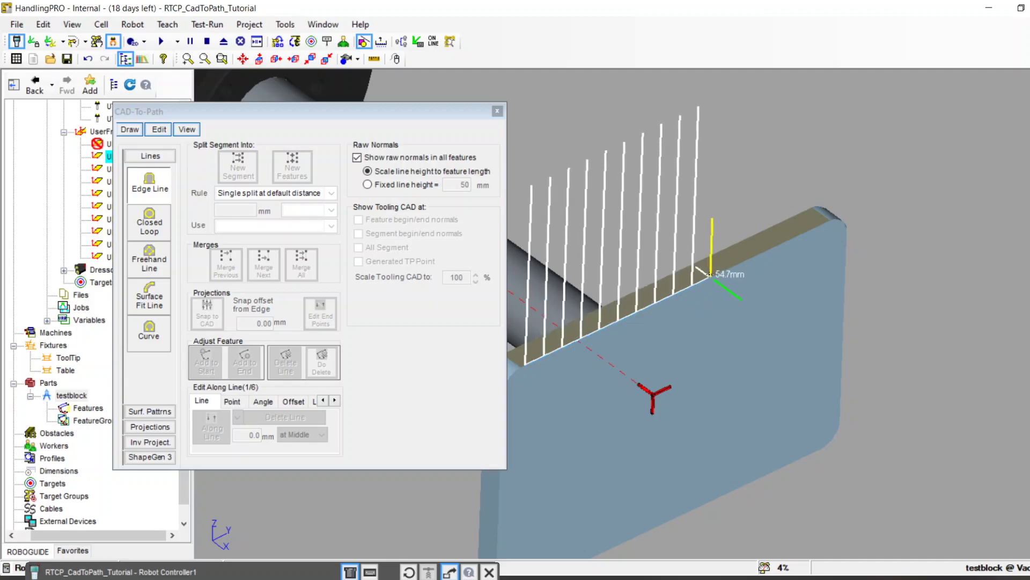
left_click_drag(742, 260, 919, 196)
scroll(814, 226, "up", 3)
scroll(827, 217, "up", 2)
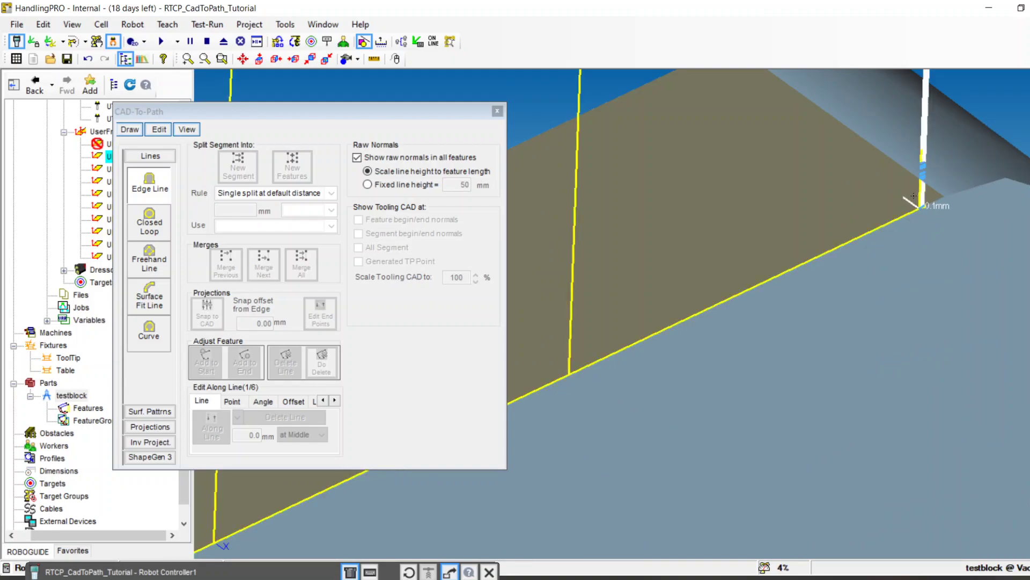
scroll(689, 296, "down", 5)
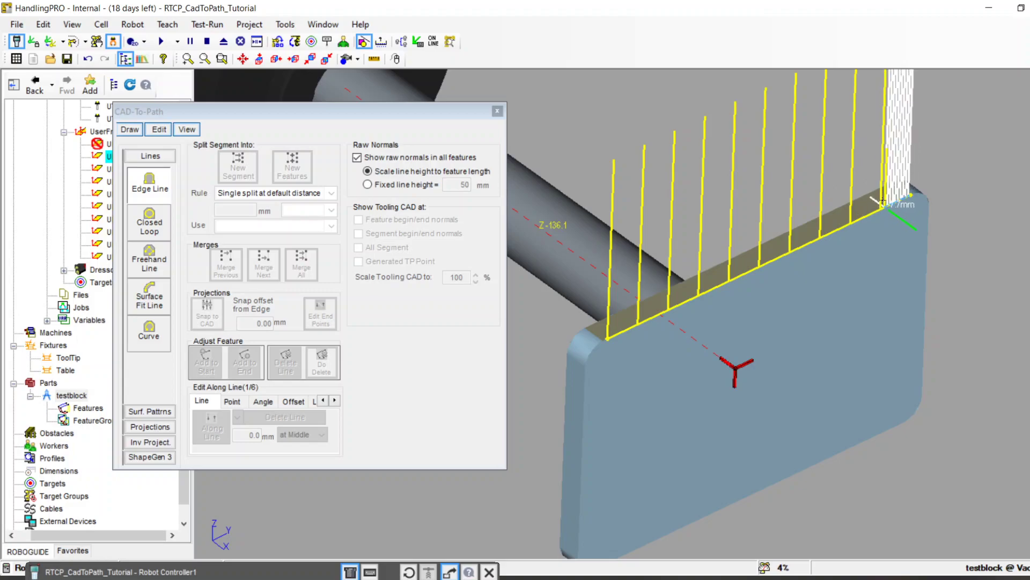
Continue the edge line around the plate's upper rounded corner to the start of the short side edge.
scroll(663, 302, "up", 5)
right_click_drag(662, 302, 569, 281)
scroll(664, 281, "up", 5)
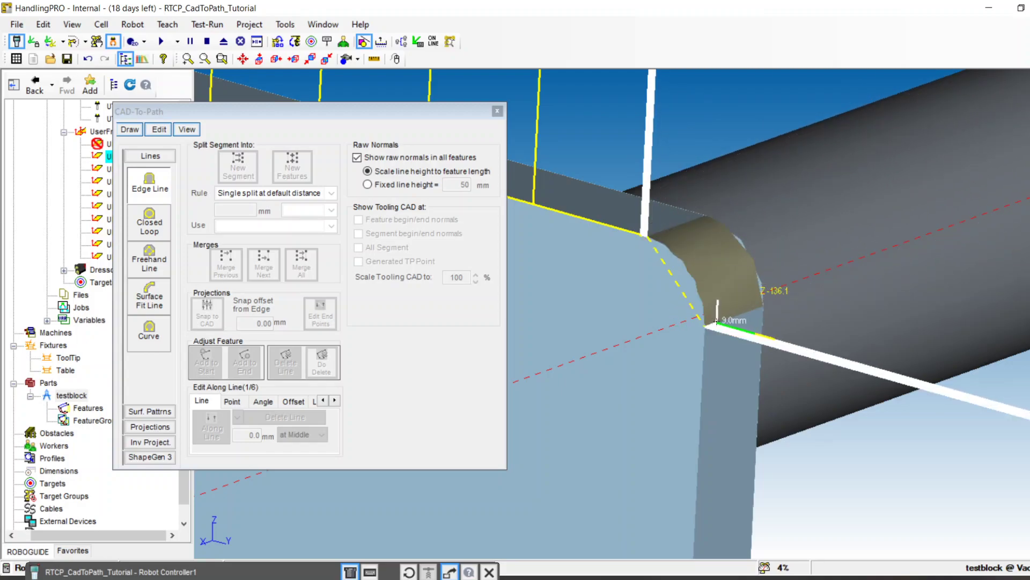
scroll(717, 320, "up", 2)
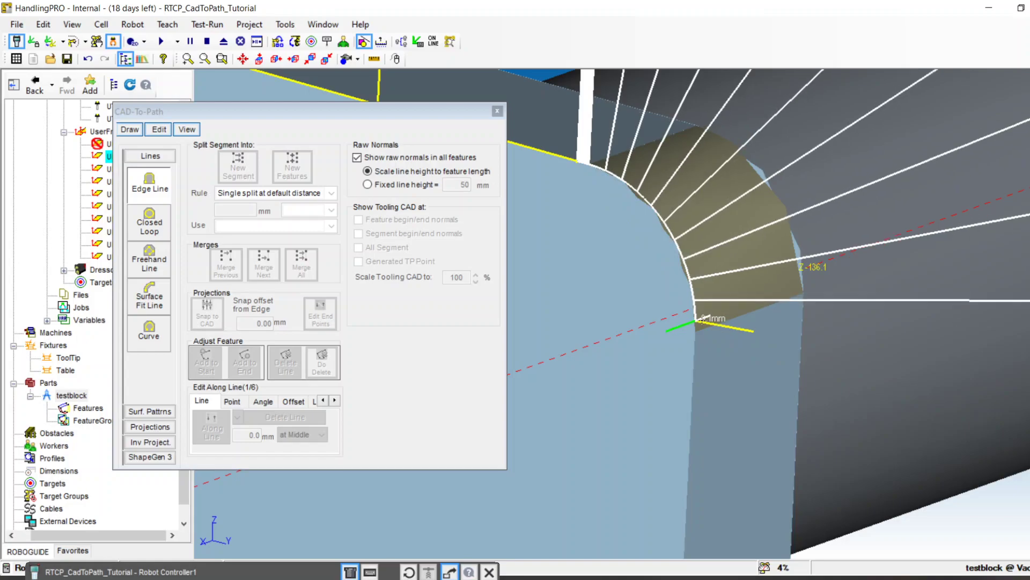
scroll(702, 320, "down", 5)
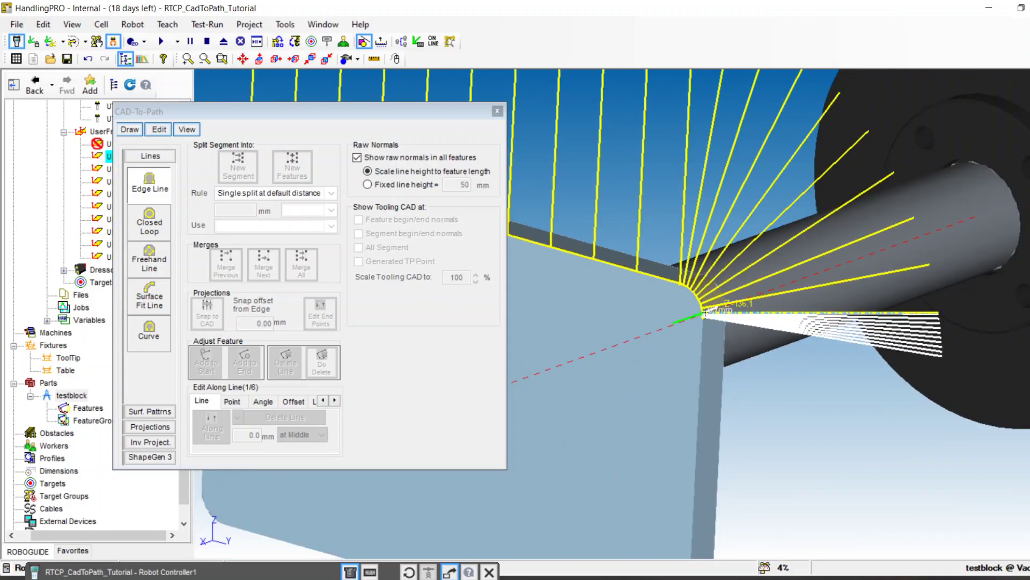
Continue the edge line down the plate's short side edge and around the lower rounded corner.
scroll(685, 371, "up", 5)
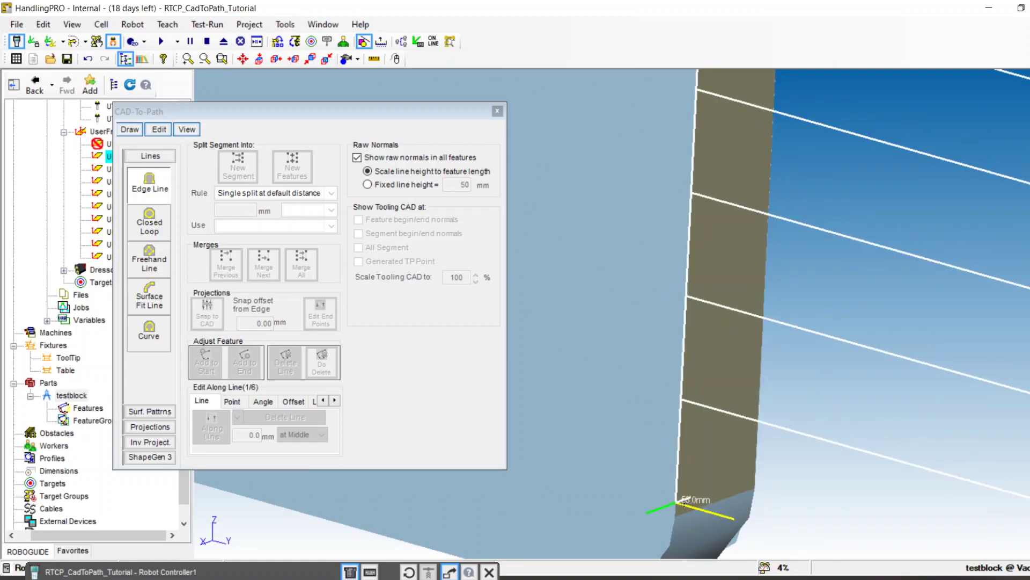
right_click_drag(690, 466, 748, 215)
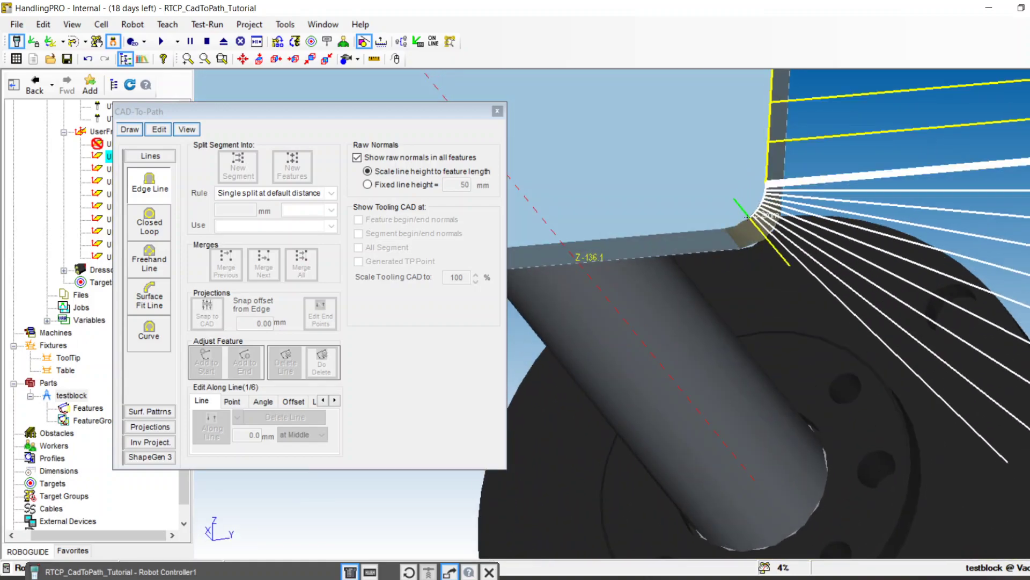
scroll(748, 214, "up", 5)
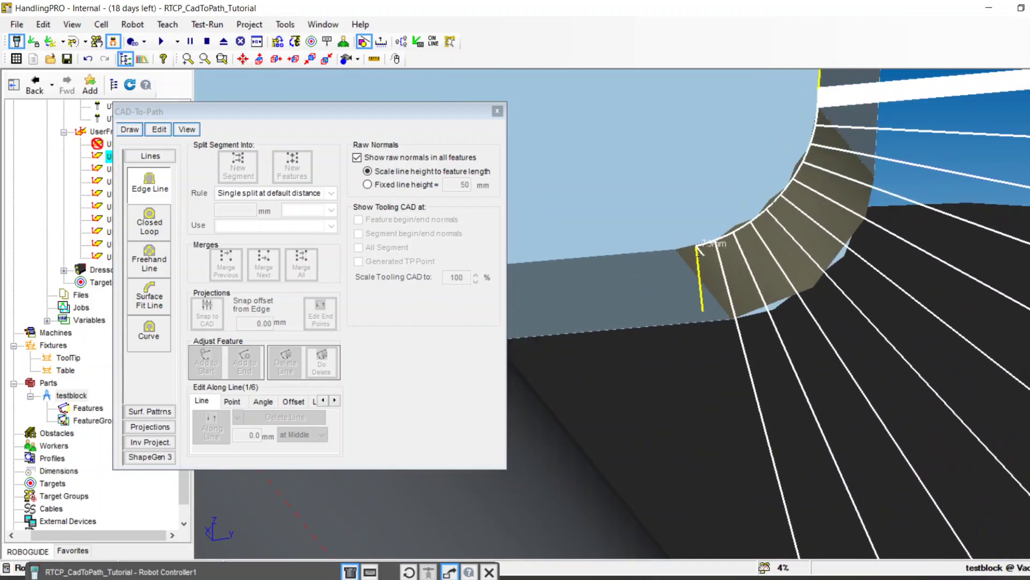
scroll(690, 258, "up", 3)
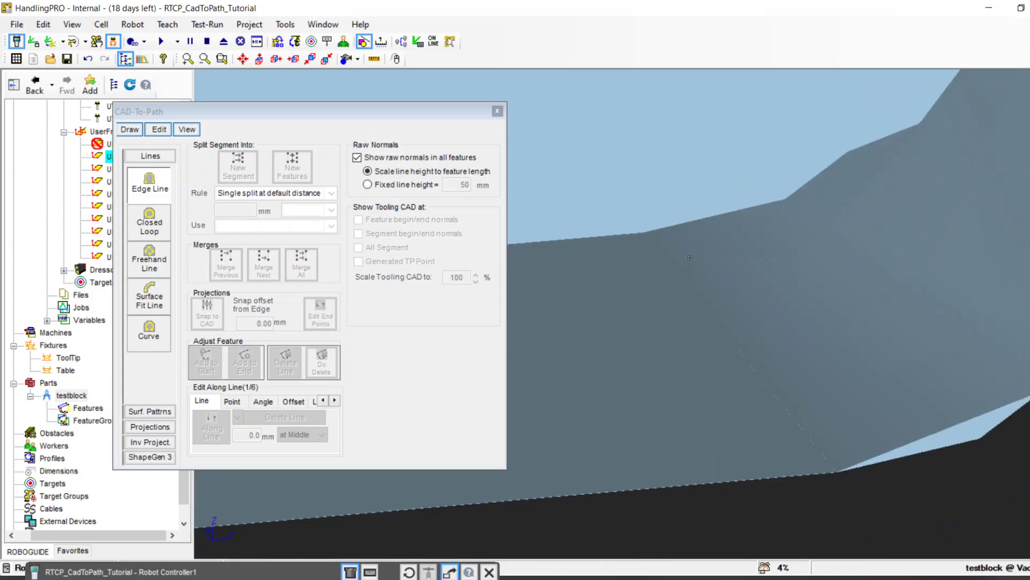
scroll(690, 258, "down", 3)
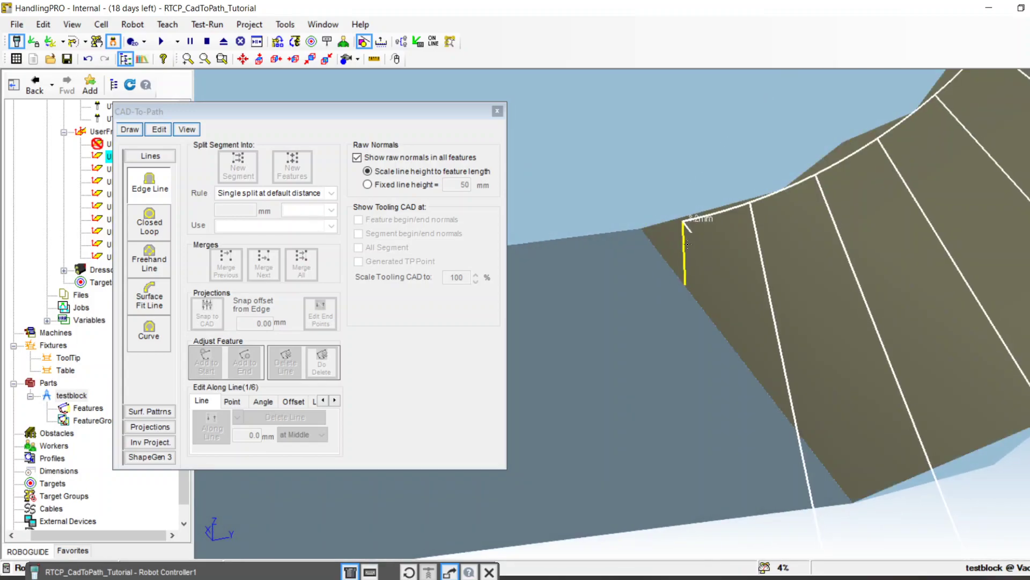
scroll(689, 245, "down", 3)
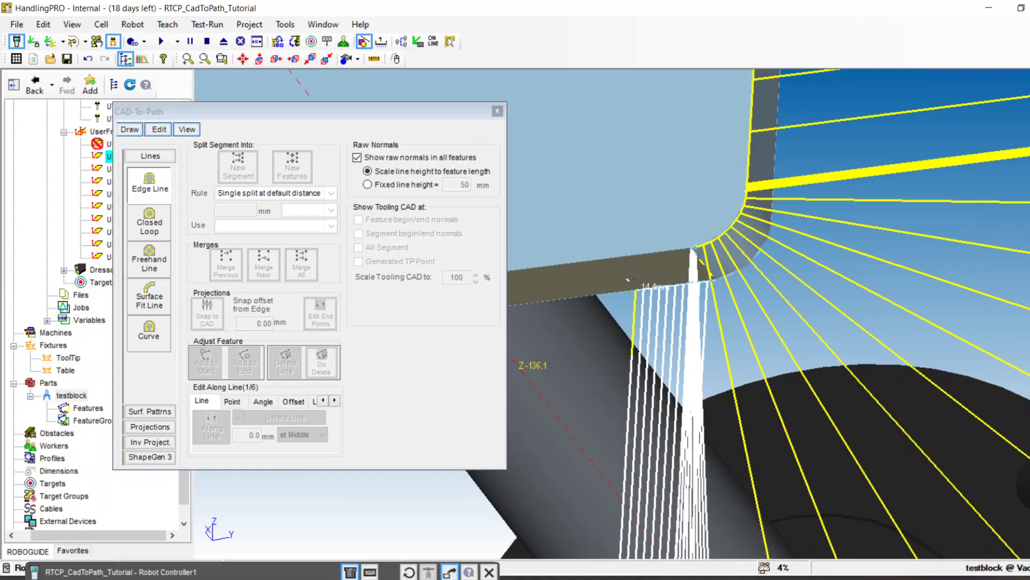
Continue the edge line along the plate's long lower edge to the start of the opposite rounded corner.
scroll(821, 266, "up", 3)
scroll(820, 264, "down", 3)
scroll(703, 294, "up", 3)
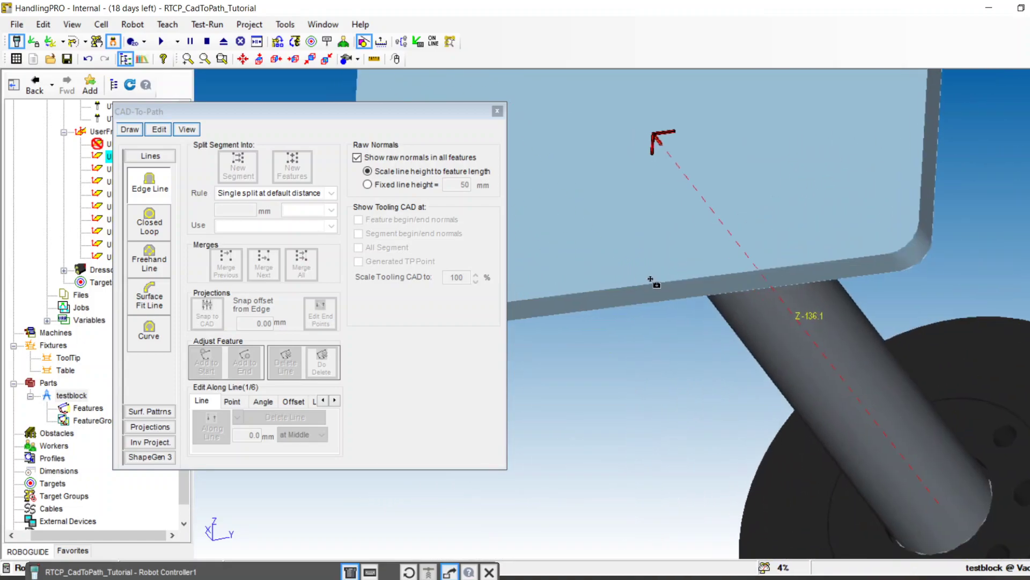
right_click_drag(703, 295, 778, 255)
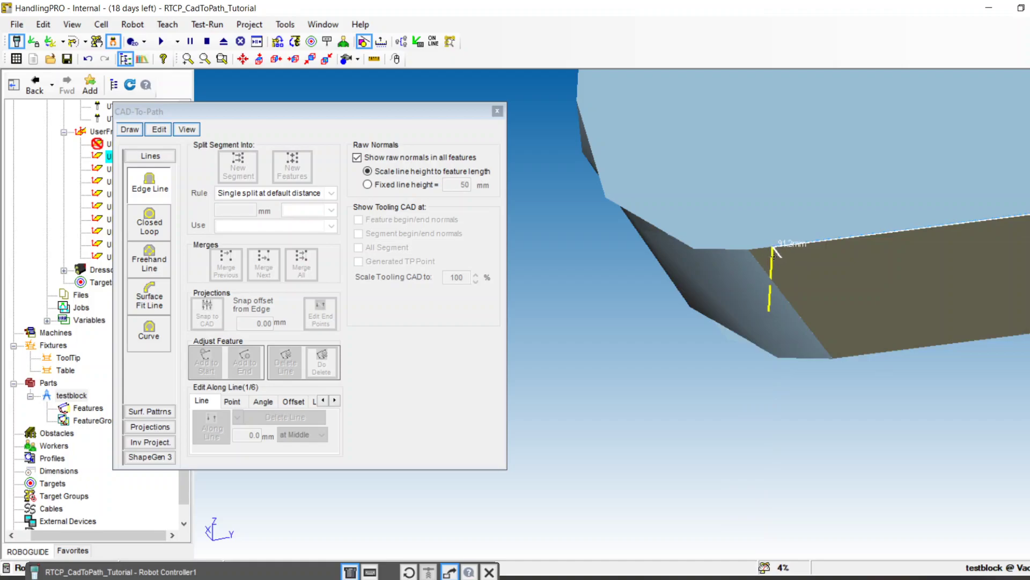
right_click_drag(776, 248, 805, 263)
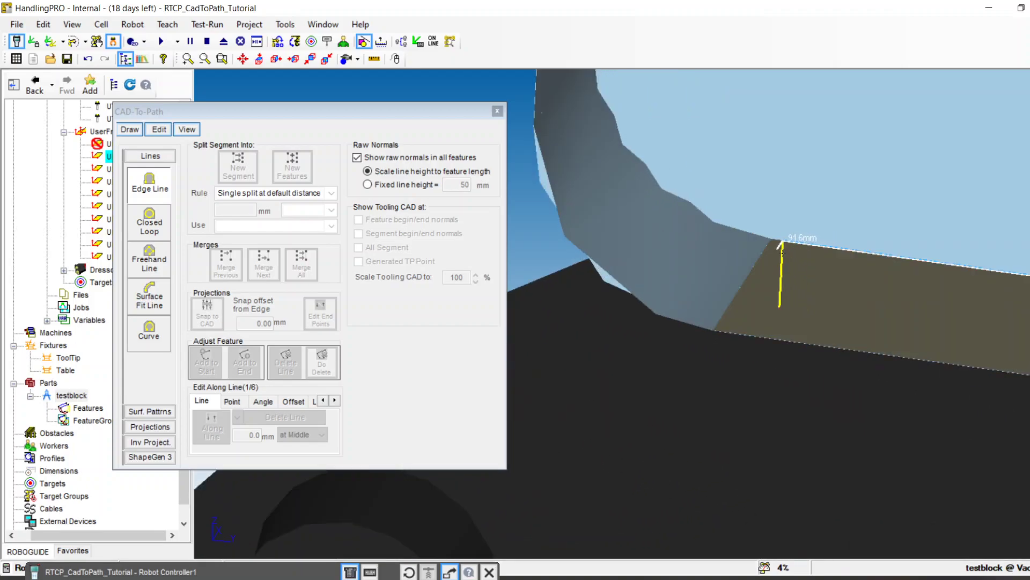
scroll(721, 266, "down", 5)
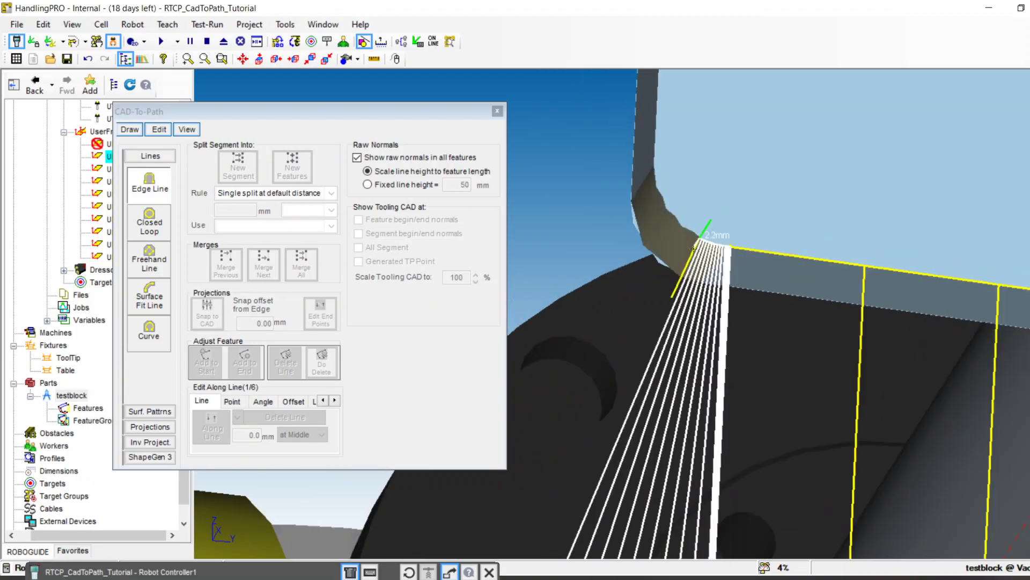
Carry the edge line around the second lower rounded corner and up the remaining short side edge into the last upper corner.
right_click_drag(659, 237, 759, 258, "ctrl")
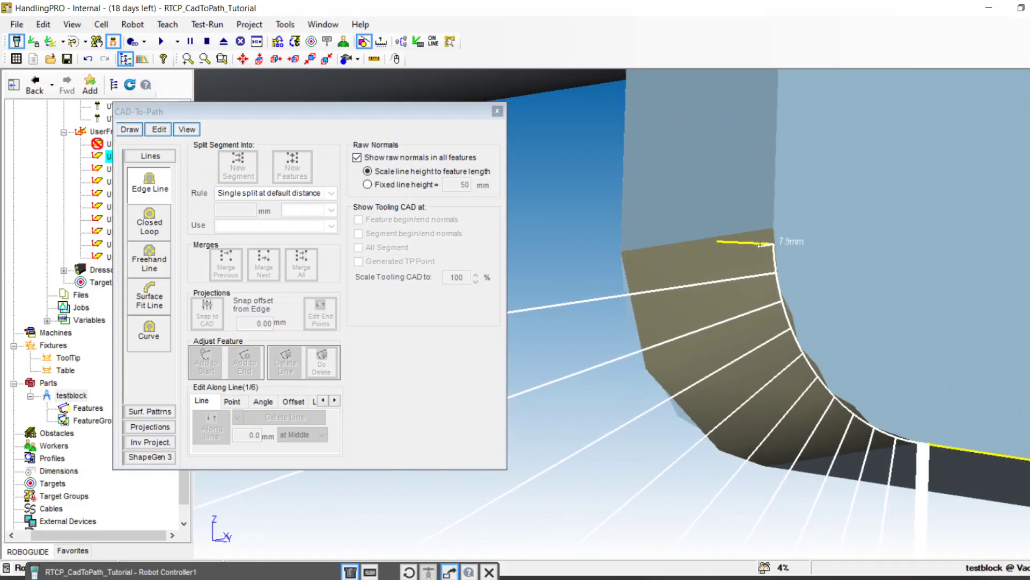
right_click_drag(759, 247, 743, 200)
scroll(761, 271, "down", 5)
scroll(742, 201, "up", 5)
scroll(779, 135, "up", 5)
middle_click_drag(779, 137, 732, 211)
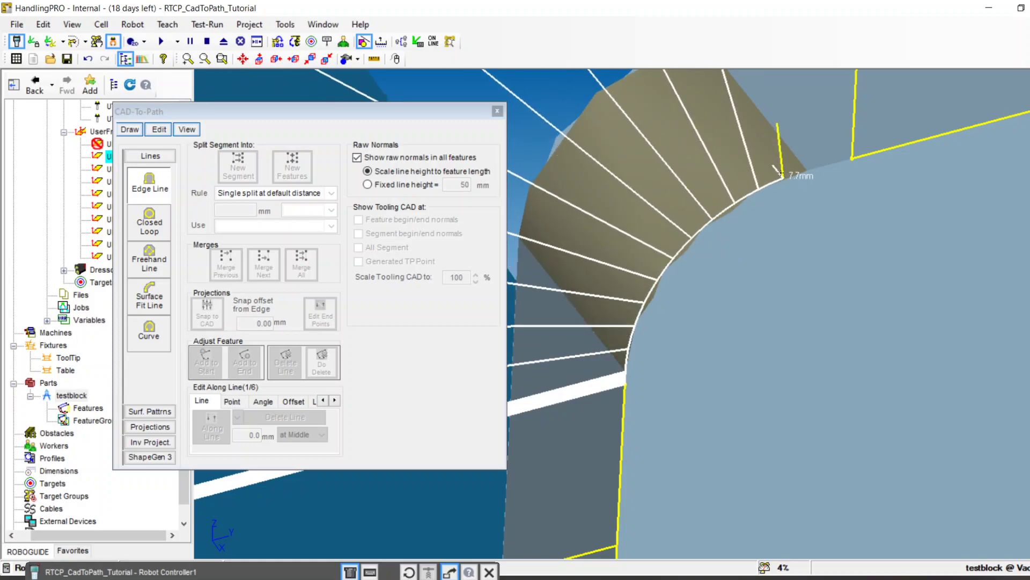
Complete the edge line around the last upper rounded corner and end the feature at its starting point on the long upper edge.
left_click(784, 173)
middle_click_drag(838, 158, 766, 240)
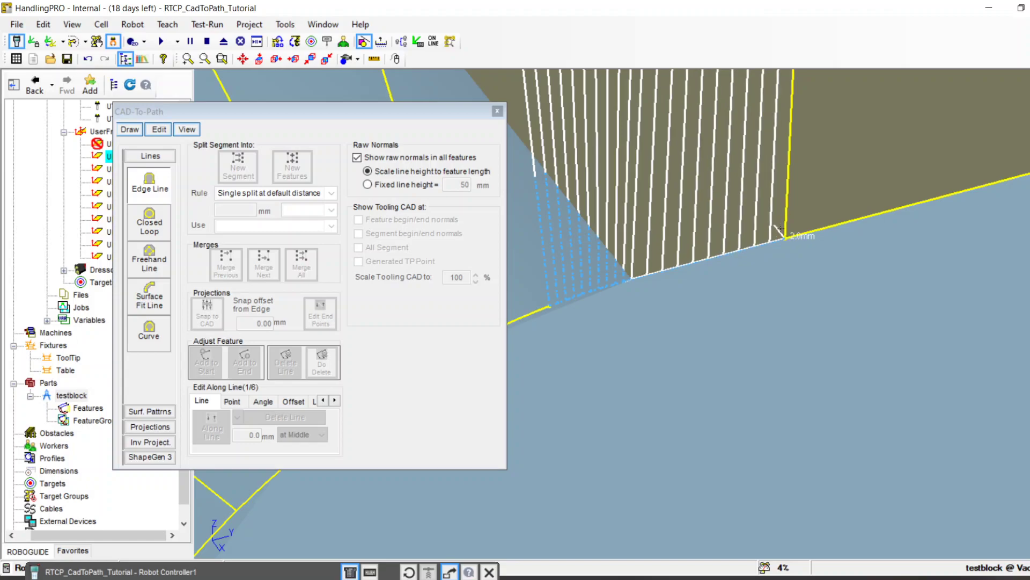
double_click(781, 229)
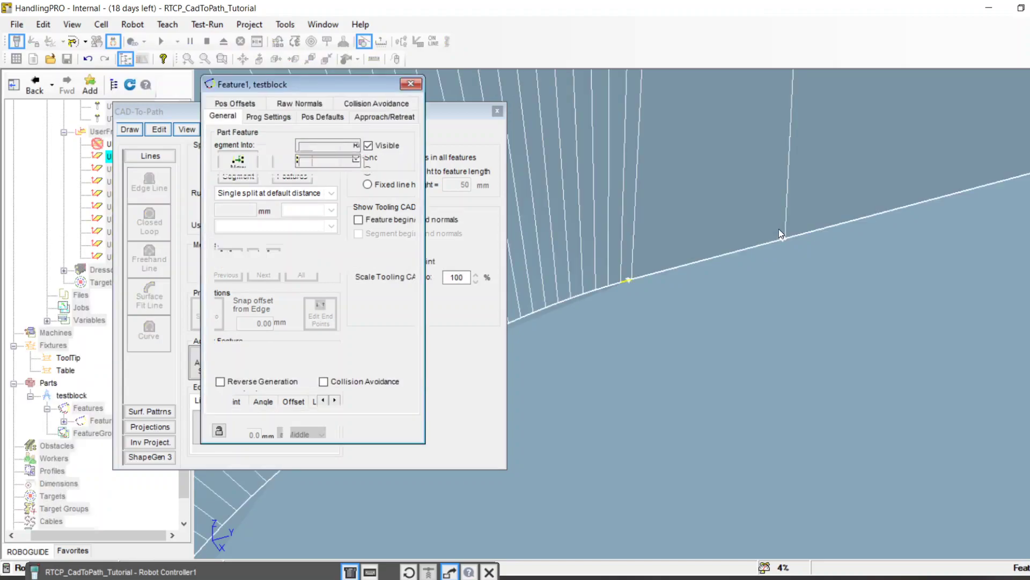
Examine the finished edge feature and its normals around the whole plate, including its position relative to the robot and tool tip.
scroll(727, 236, "down", 10)
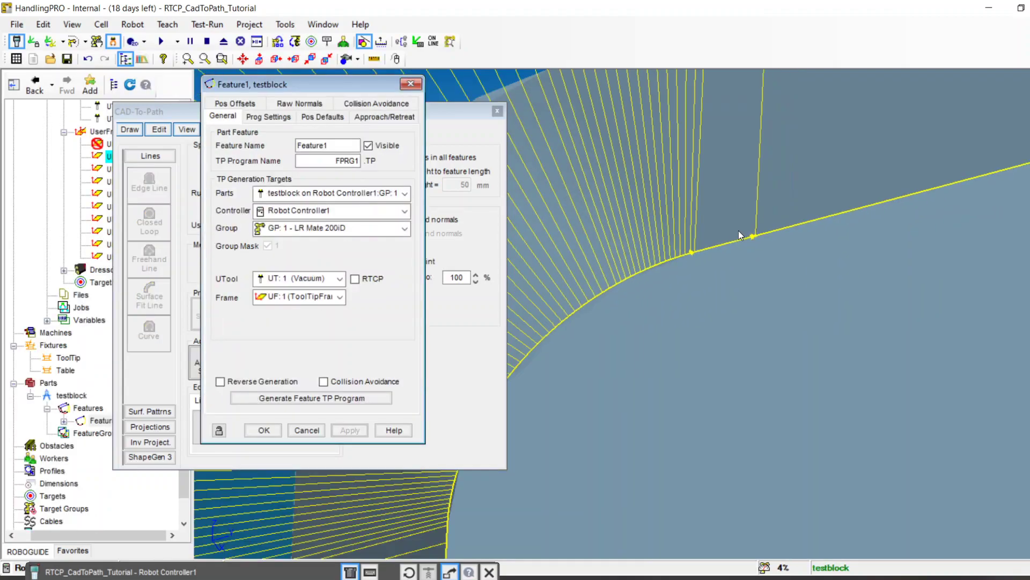
scroll(762, 207, "down", 3)
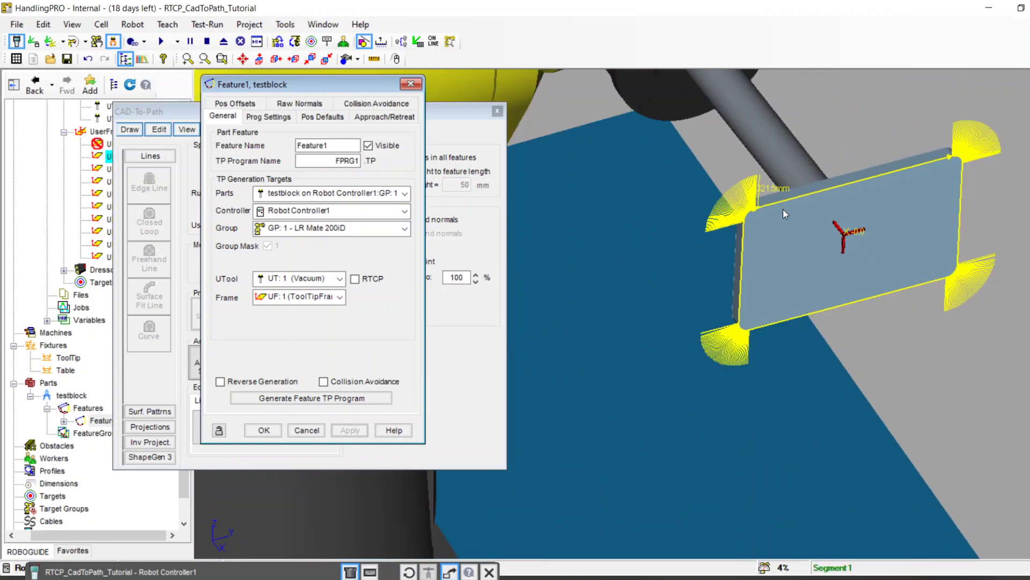
middle_click_drag(849, 263, 733, 247)
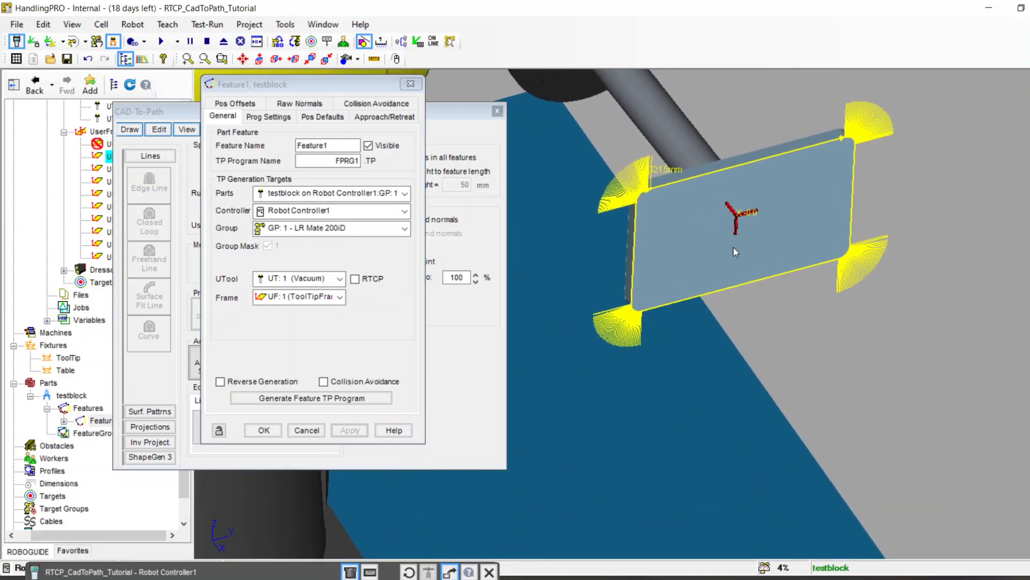
right_click_drag(729, 246, 710, 220)
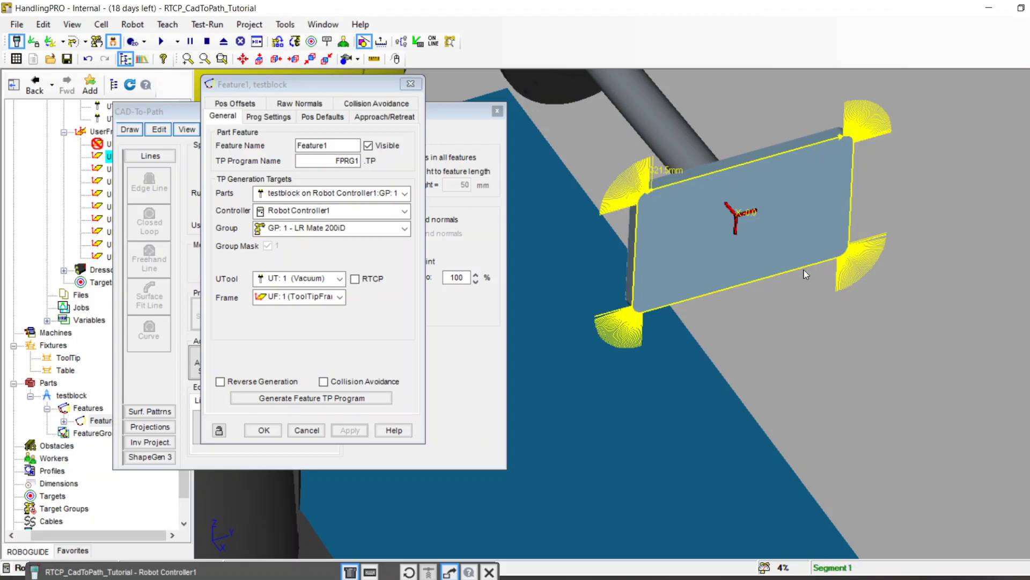
scroll(648, 159, "up", 3)
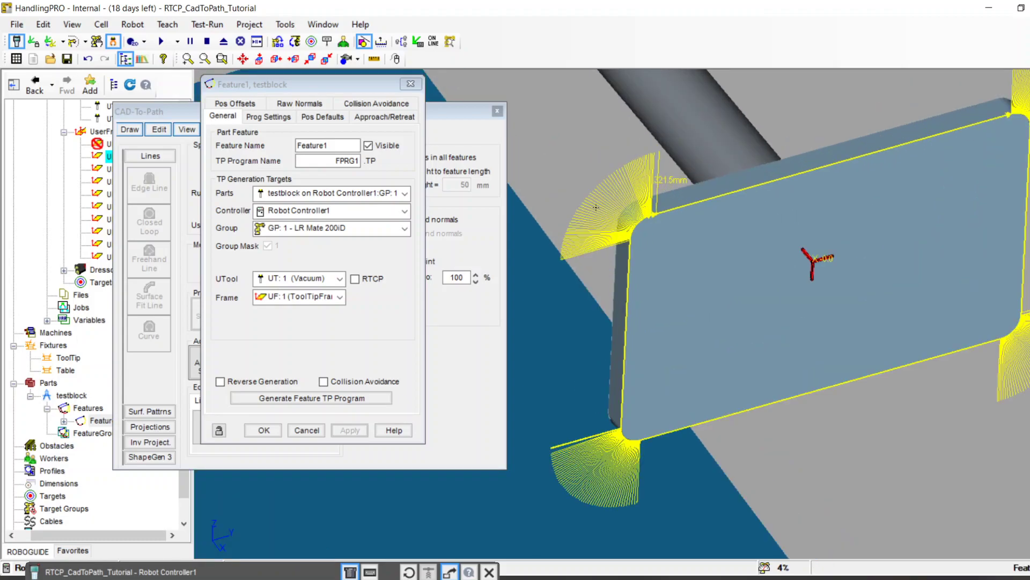
scroll(641, 191, "down", 2)
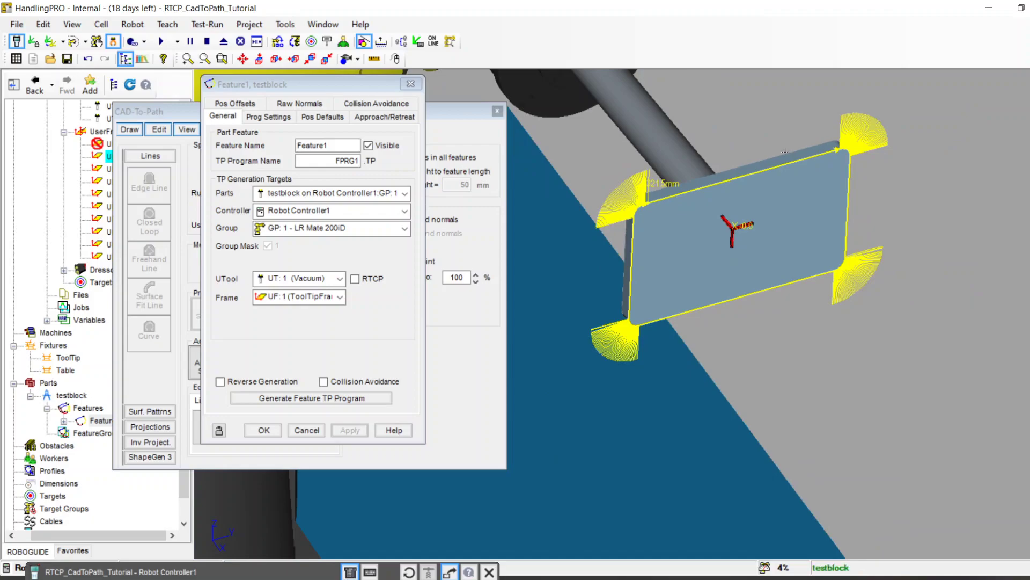
scroll(835, 160, "down", 2)
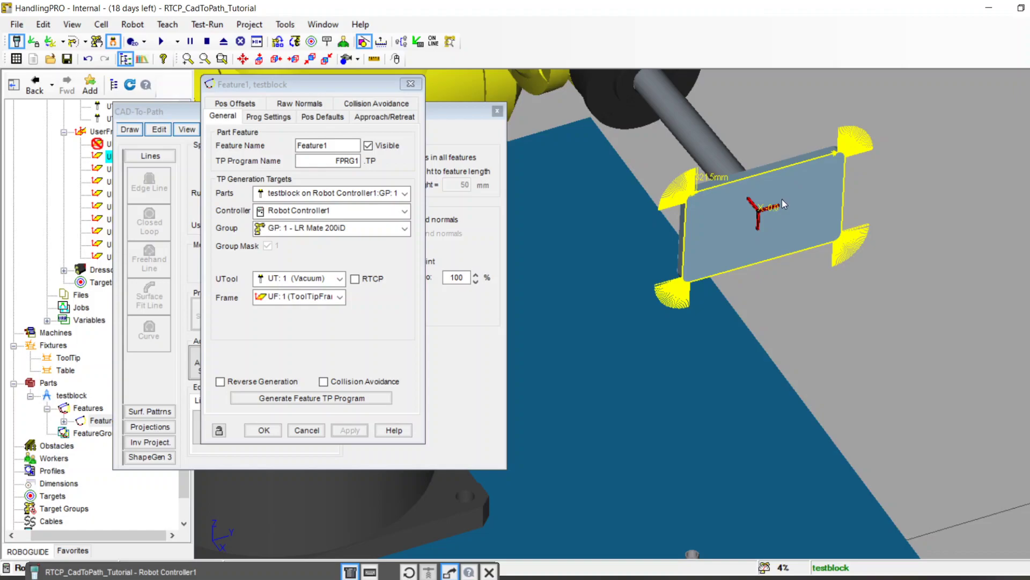
scroll(780, 204, "down", 3)
scroll(777, 212, "up", 3)
scroll(788, 201, "down", 5)
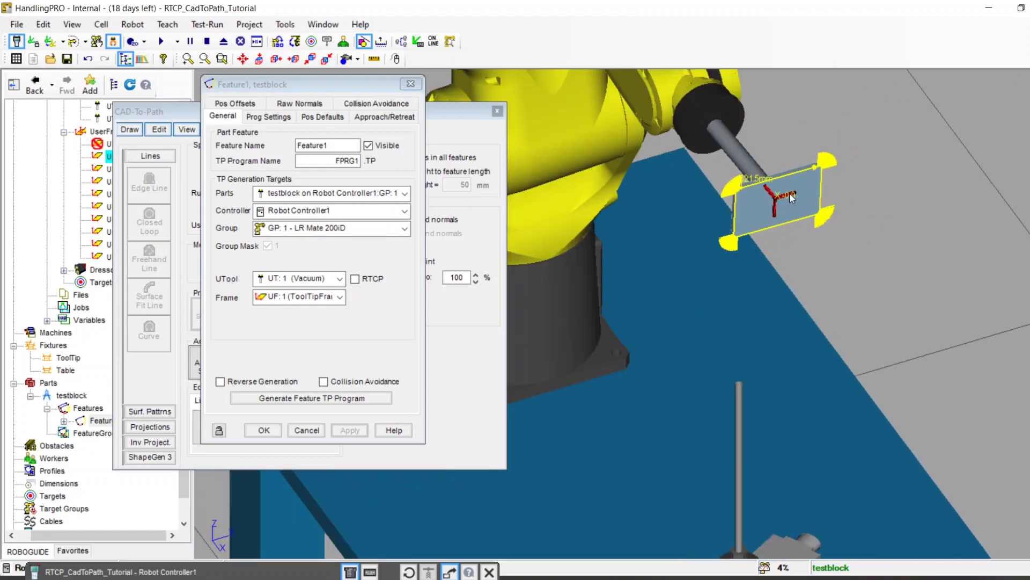
middle_click_drag(760, 300, 823, 270)
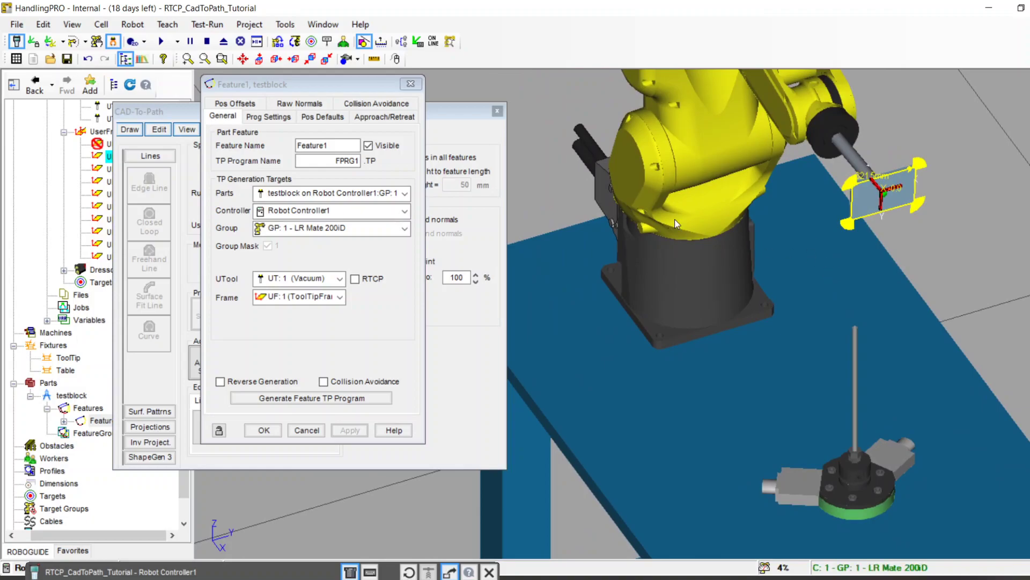
Name the feature Blockedge and its TP program DeburBlock.
left_click_drag(341, 86, 366, 99)
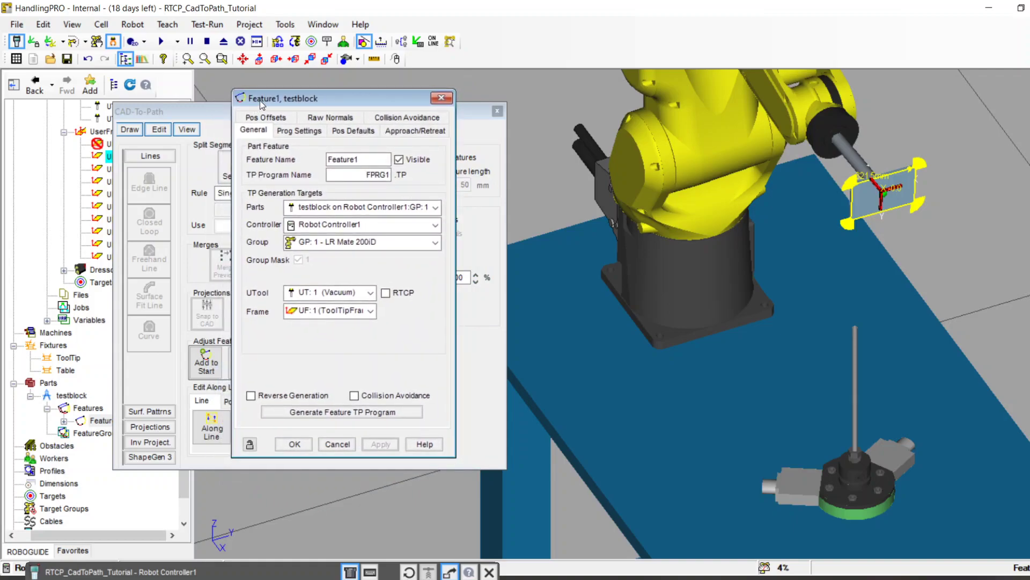
double_click(341, 159)
type("Block")
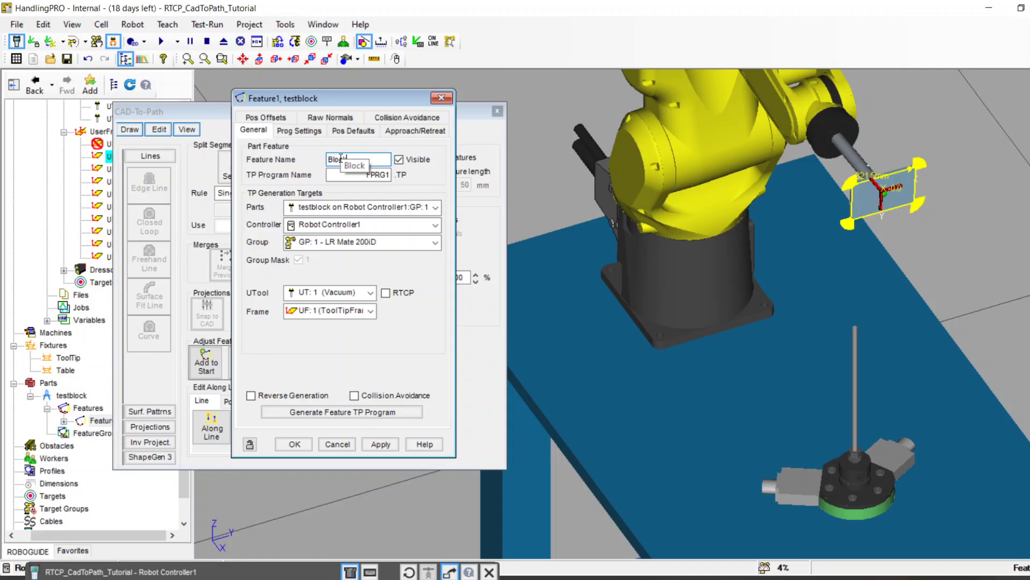
type("edge")
key("Tab")
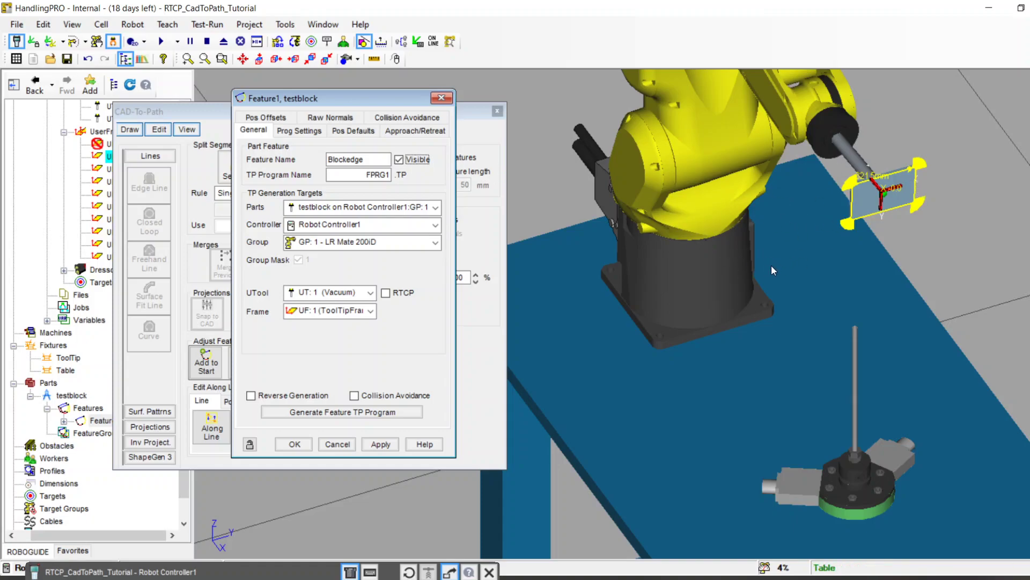
key("Tab")
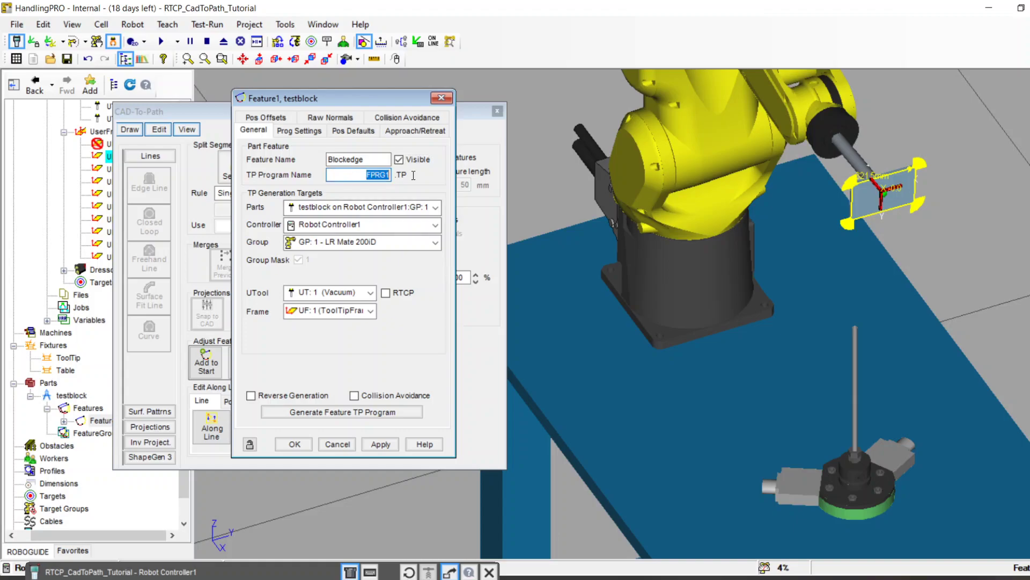
type("DeburBlock")
key("Tab")
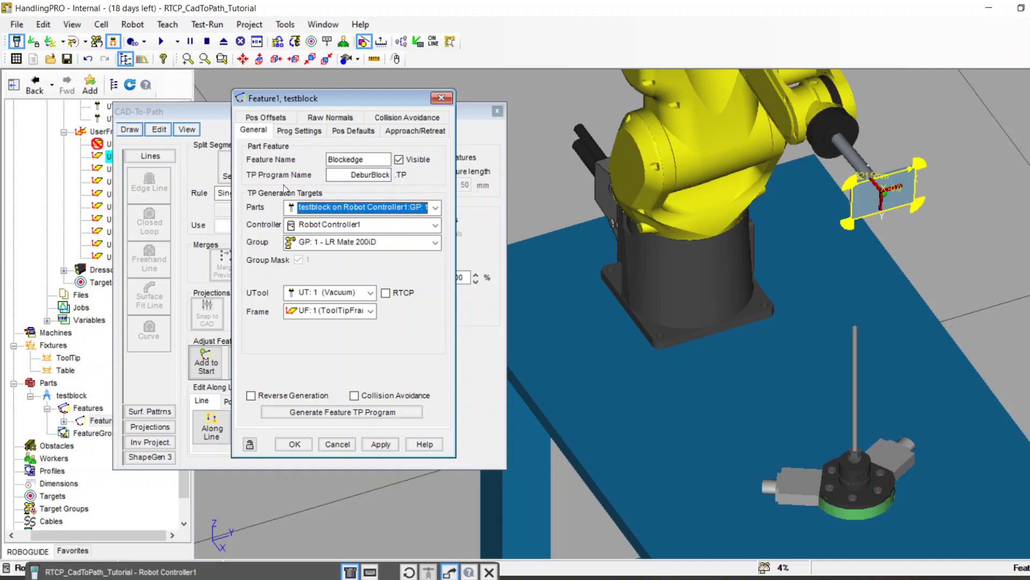
Enable RTCP for the feature's TP generation, using UF: 1 (ToolTipFrame) as the frame.
mouse_move(328, 106)
left_mouse_down()
mouse_move(337, 137)
mouse_move(327, 108)
mouse_move(349, 127)
mouse_move(349, 103)
mouse_move(338, 104)
mouse_move(346, 101)
left_mouse_up()
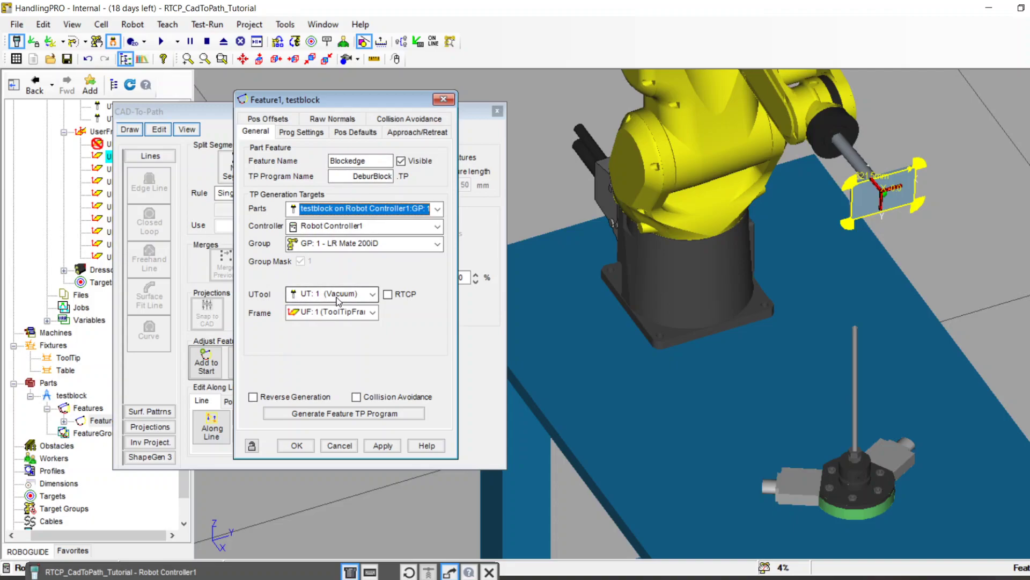
left_click(388, 296)
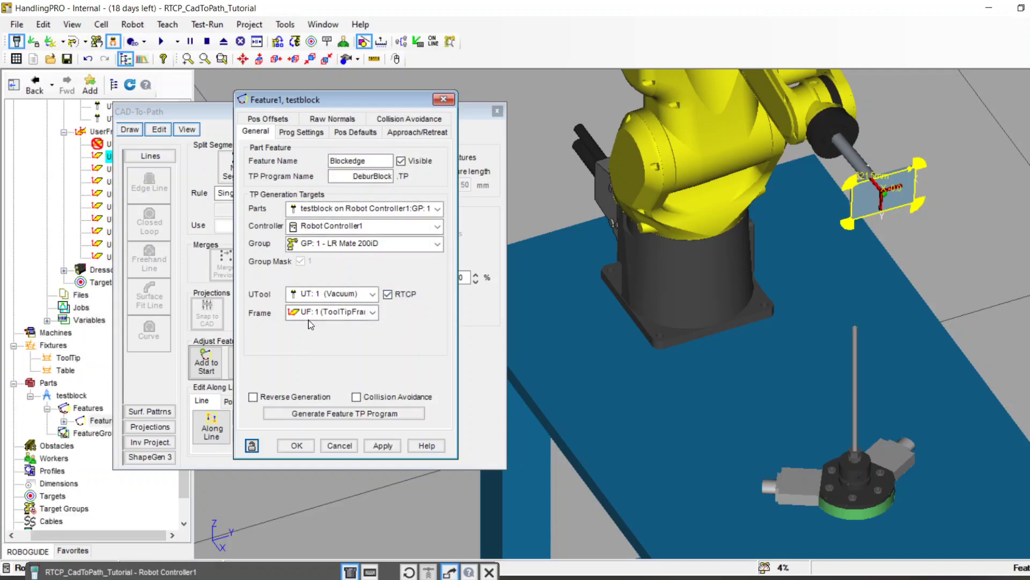
left_click(340, 317)
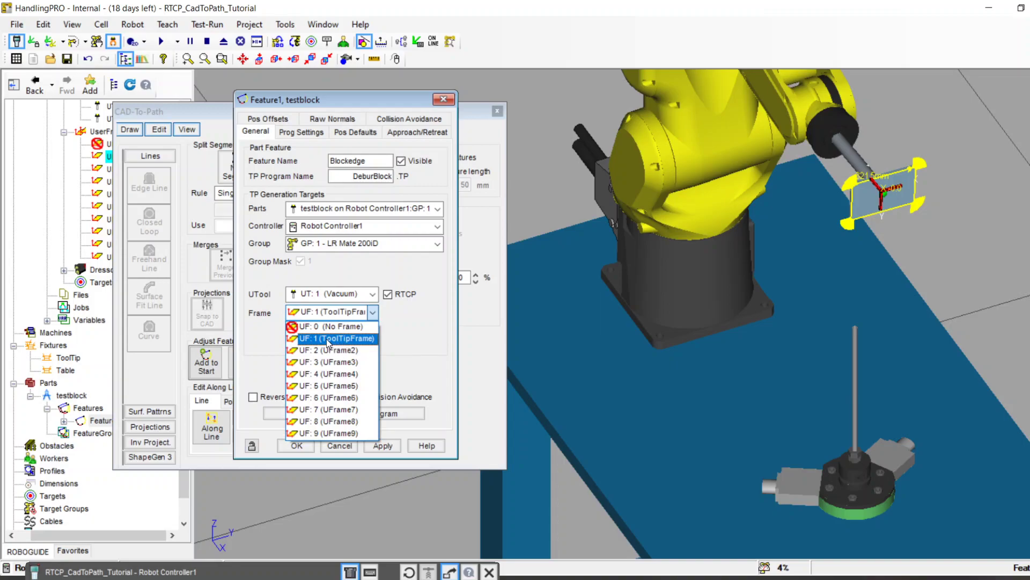
left_click(328, 339)
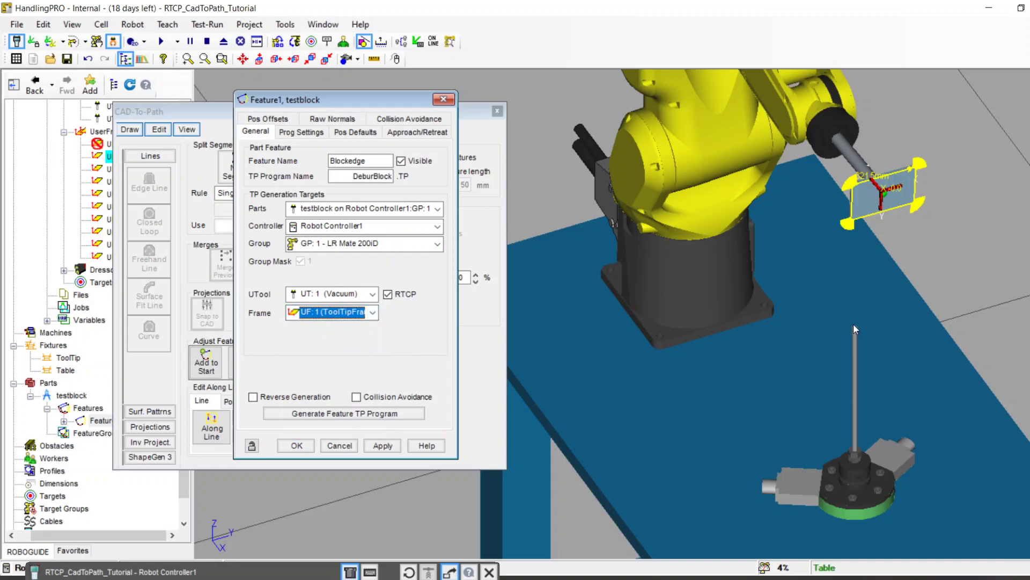
Set the feature's first point to motion type L with a speed of 500 mm/sec.
left_click(308, 133)
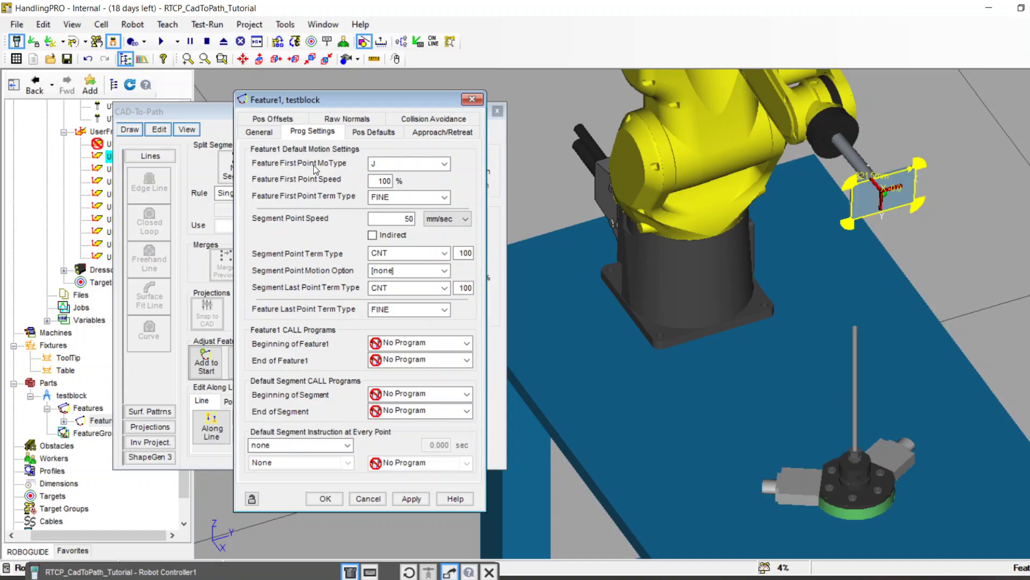
left_click(397, 165)
left_click(393, 184)
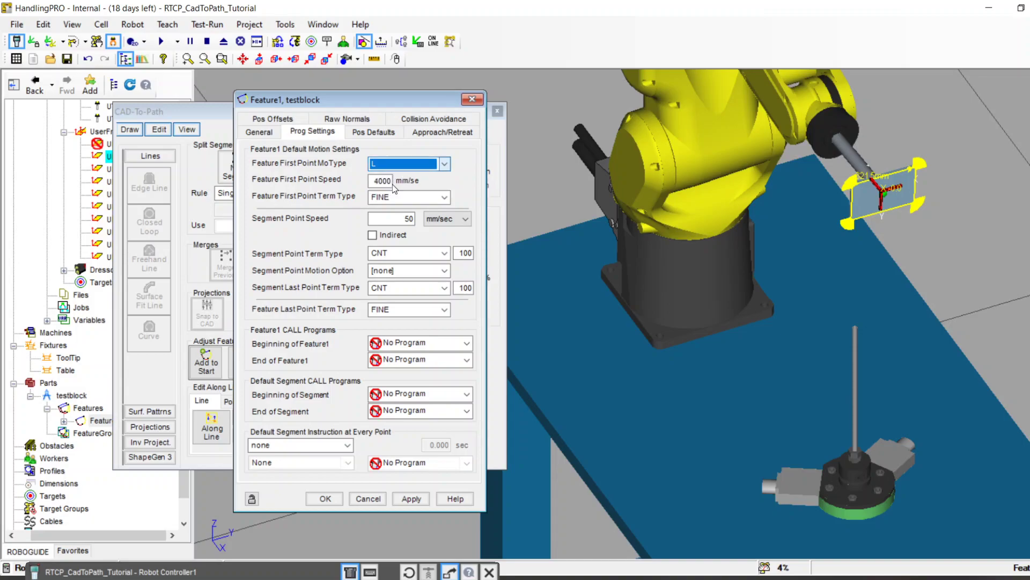
double_click(378, 181)
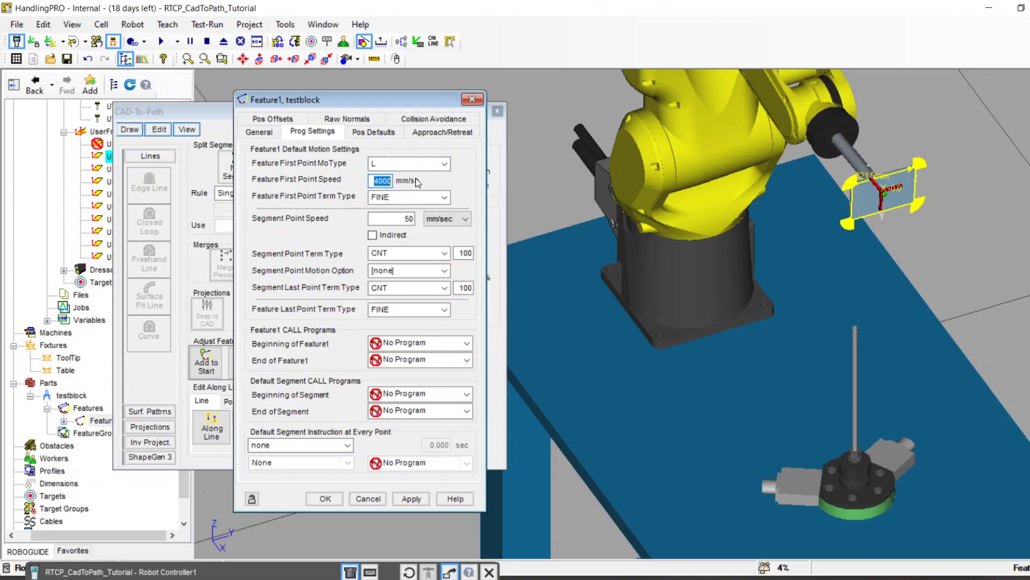
type("500")
Set the segment point speed to a direct value of 100 mm/sec, without indirect register addressing.
left_click(451, 219)
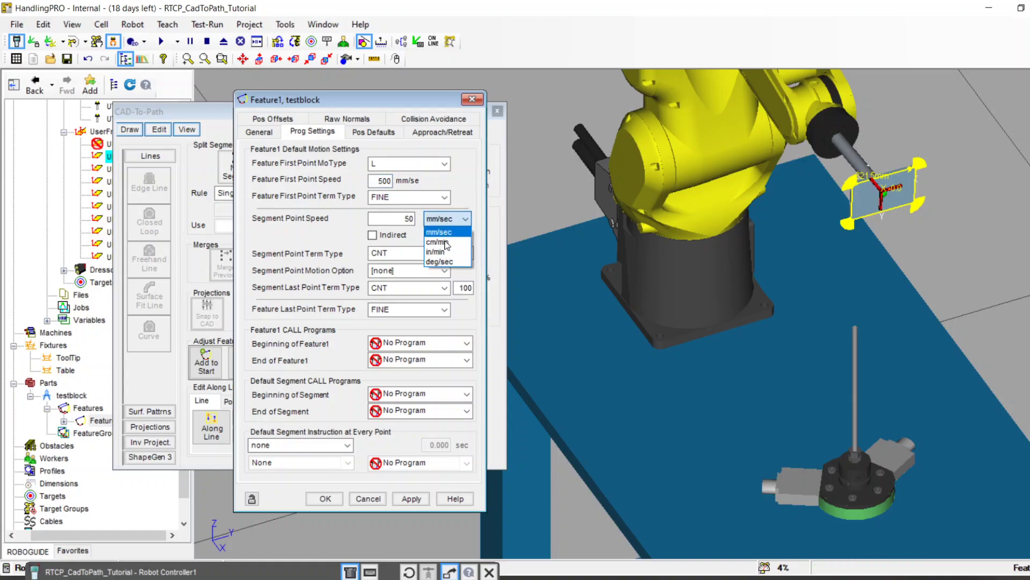
left_click(441, 232)
left_click(372, 236)
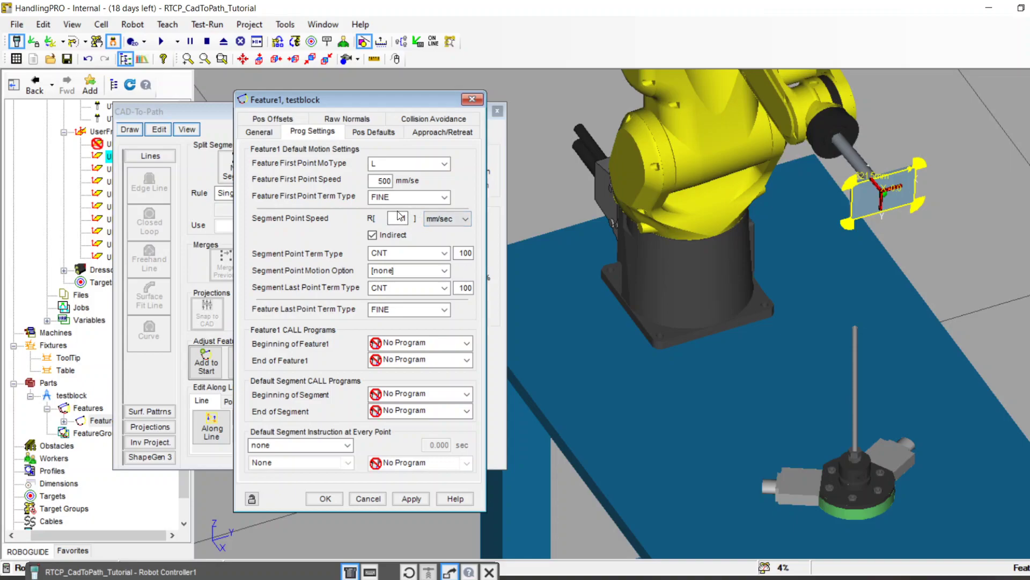
left_click(373, 235)
type("100")
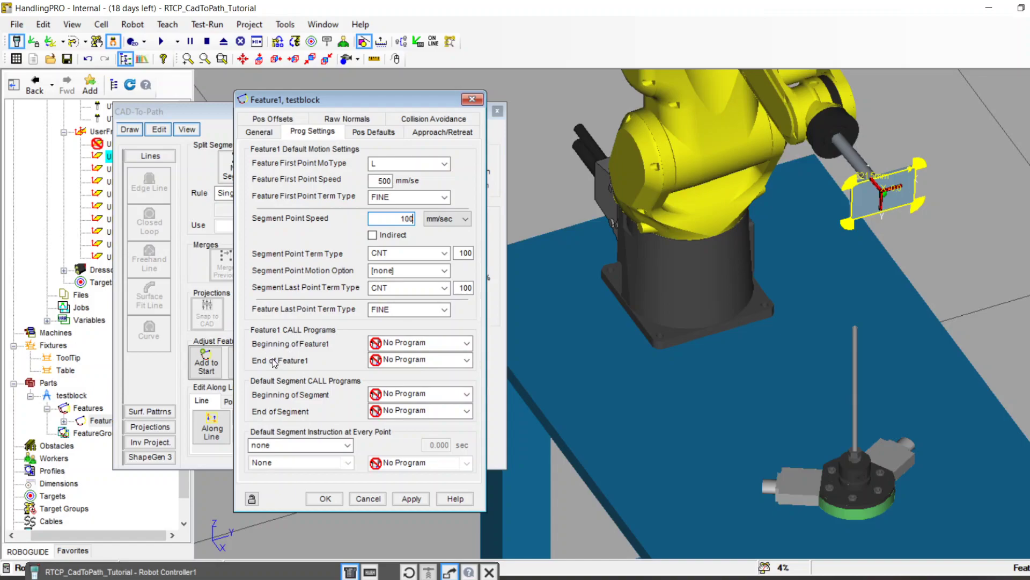
Check which programs can be called at the beginning of the feature, and display the feature's position defaults.
left_click(404, 344)
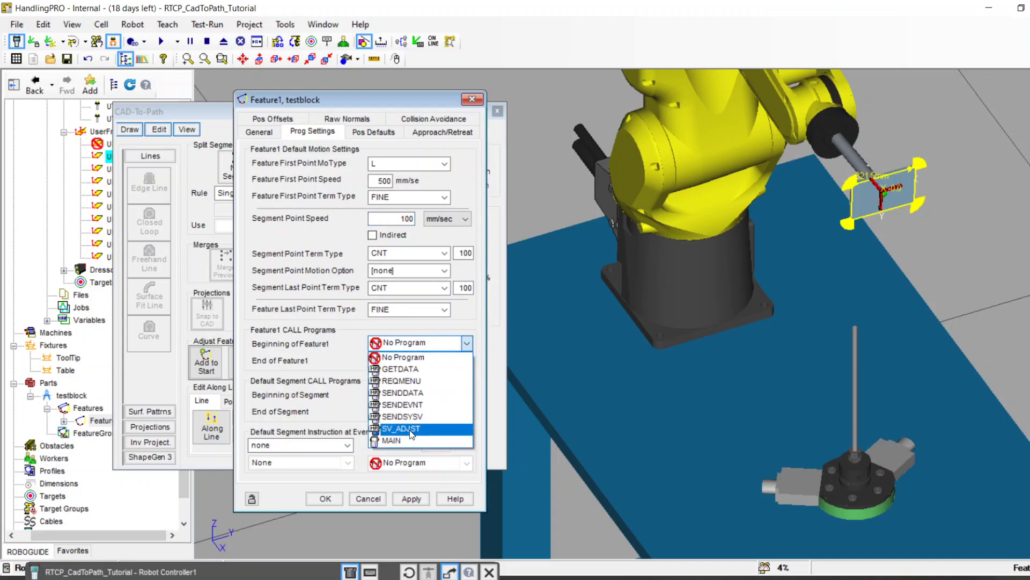
left_click(346, 356)
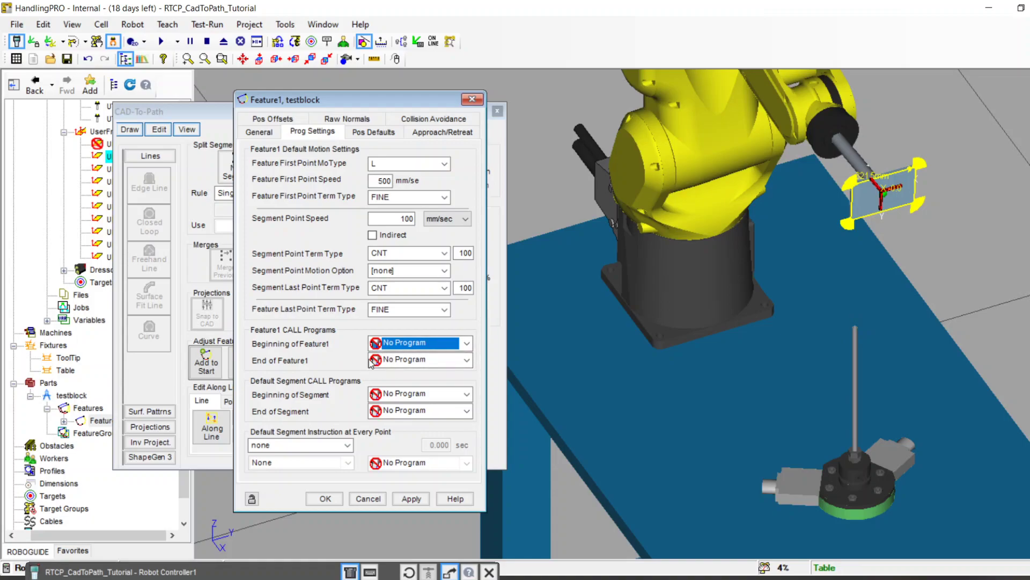
left_click(372, 133)
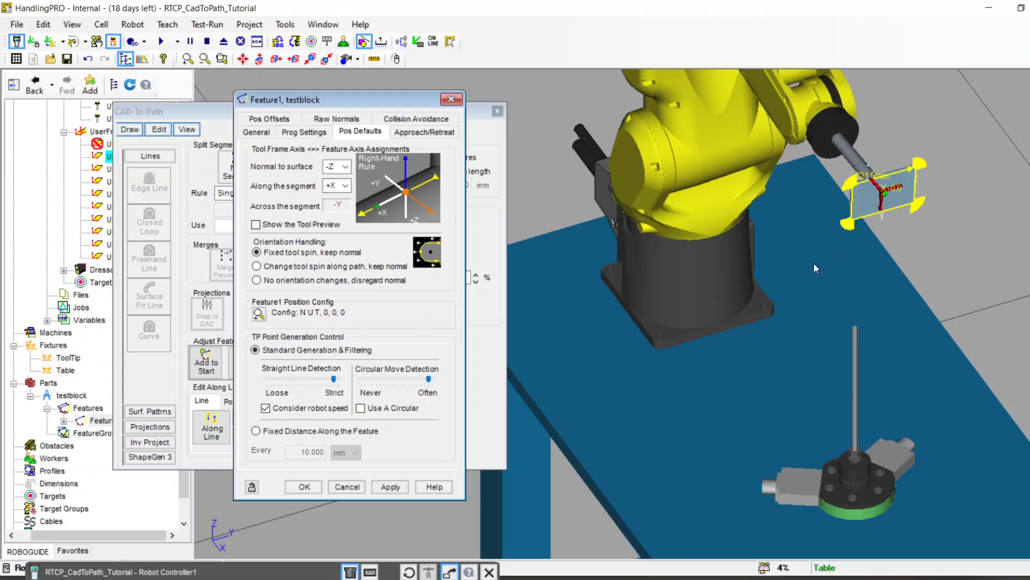
Assign the tool frame's +X axis normal to the surface and +Y along the segment for the testblock feature.
left_click(345, 166)
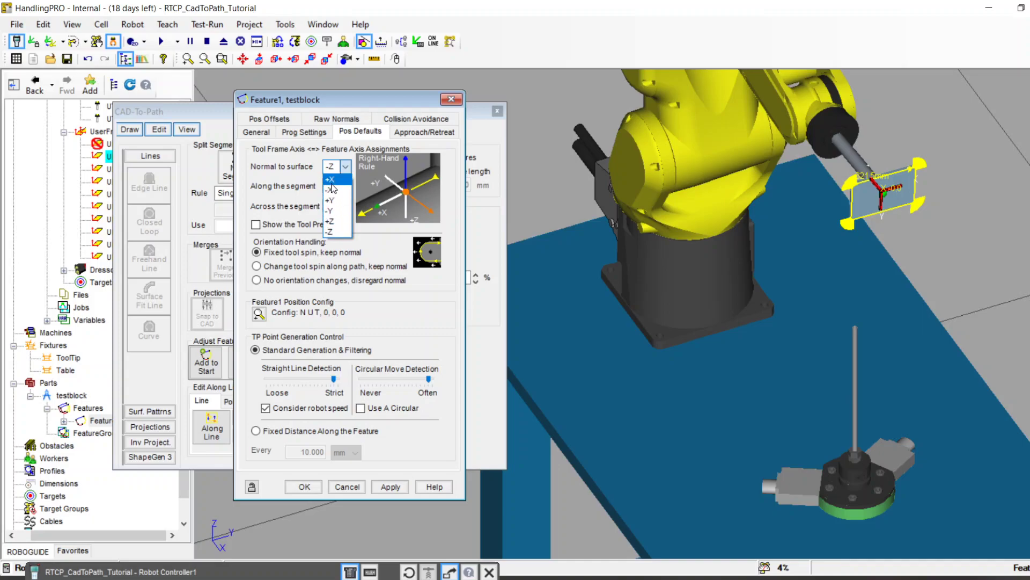
left_click(331, 180)
left_click(346, 185)
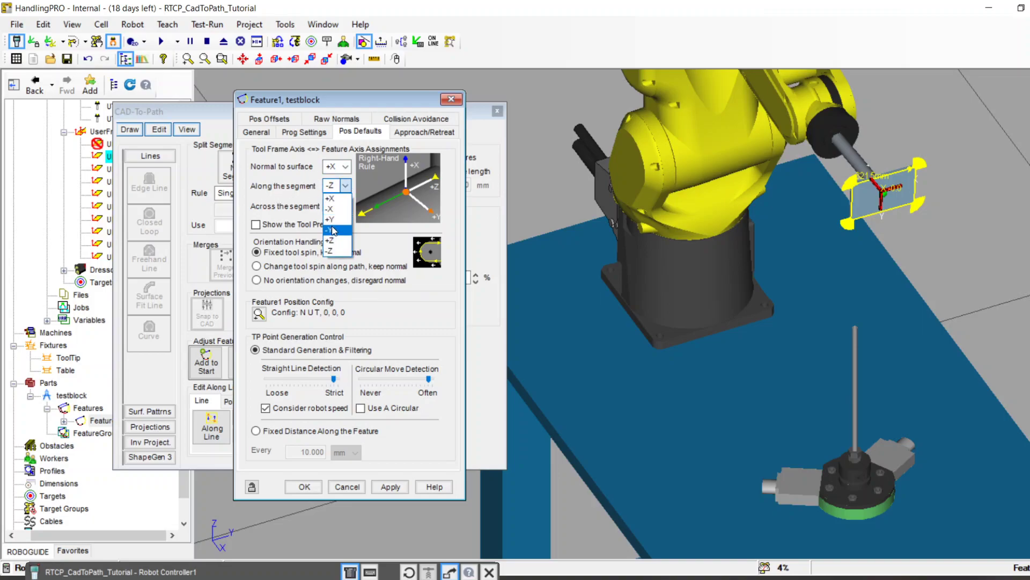
left_click(331, 219)
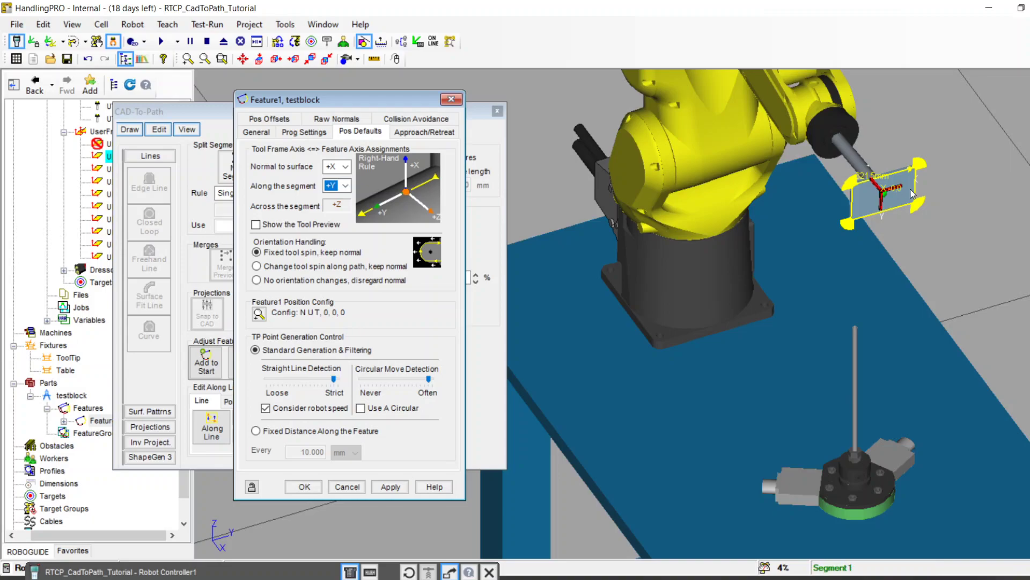
scroll(889, 189, "up", 3)
scroll(890, 189, "up", 1)
scroll(889, 188, "down", 1)
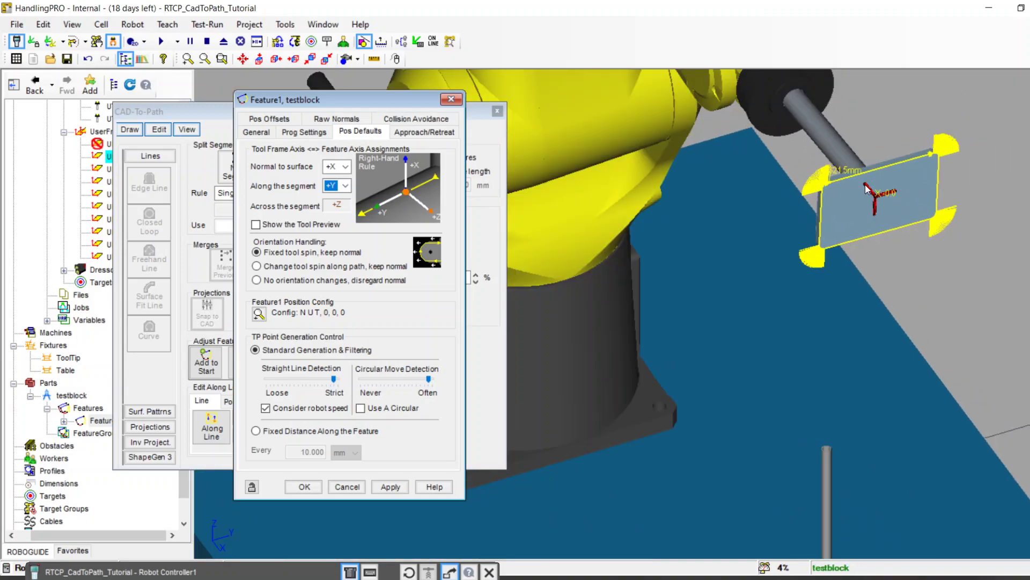
scroll(880, 210, "down", 2)
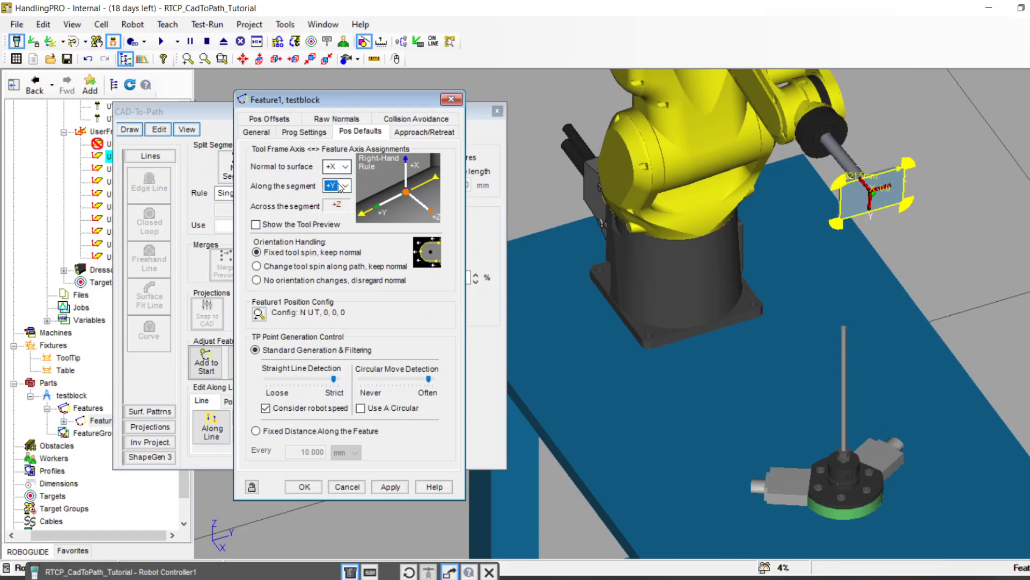
Set the feature's orientation handling to change tool spin along the path while keeping normal.
left_click(256, 266)
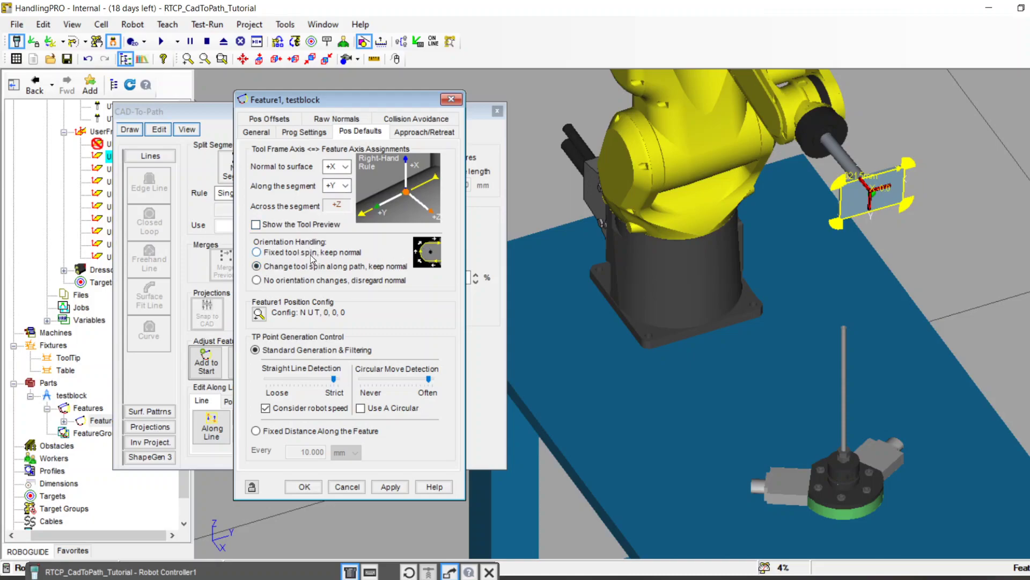
left_click(322, 268)
left_click(341, 265)
Try TP point generation at a fixed distance along the feature, every 1 mm and every 0.1 mm, and return to standard generation and filtering.
left_click(270, 431)
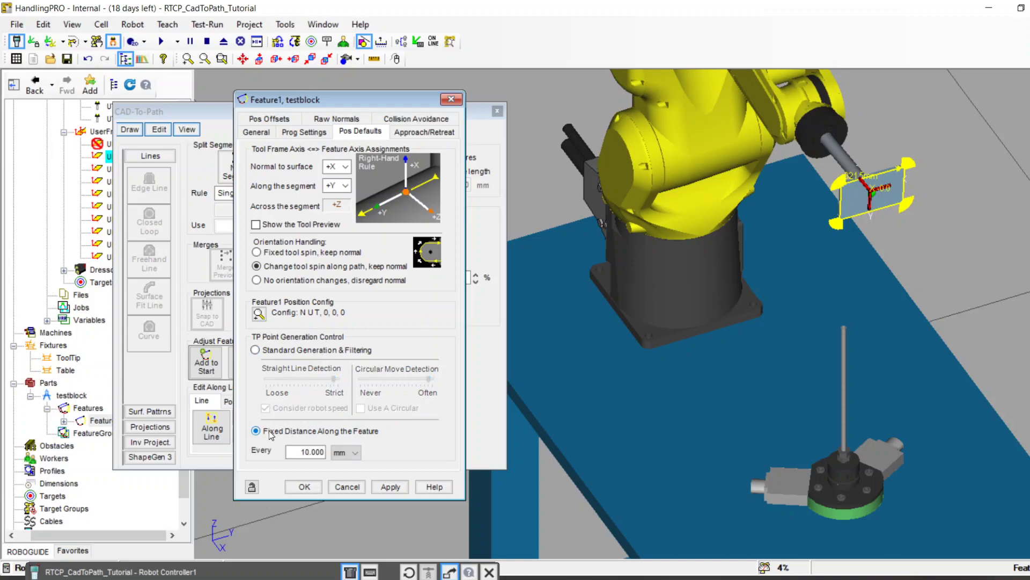
key("Tab")
type("1")
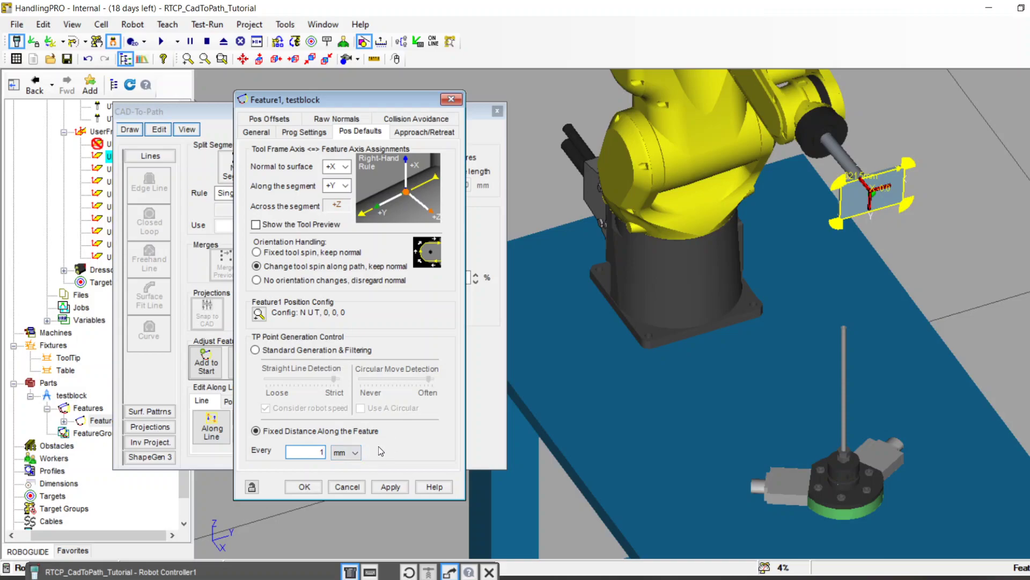
left_click_drag(298, 452, 354, 447)
left_click(280, 352)
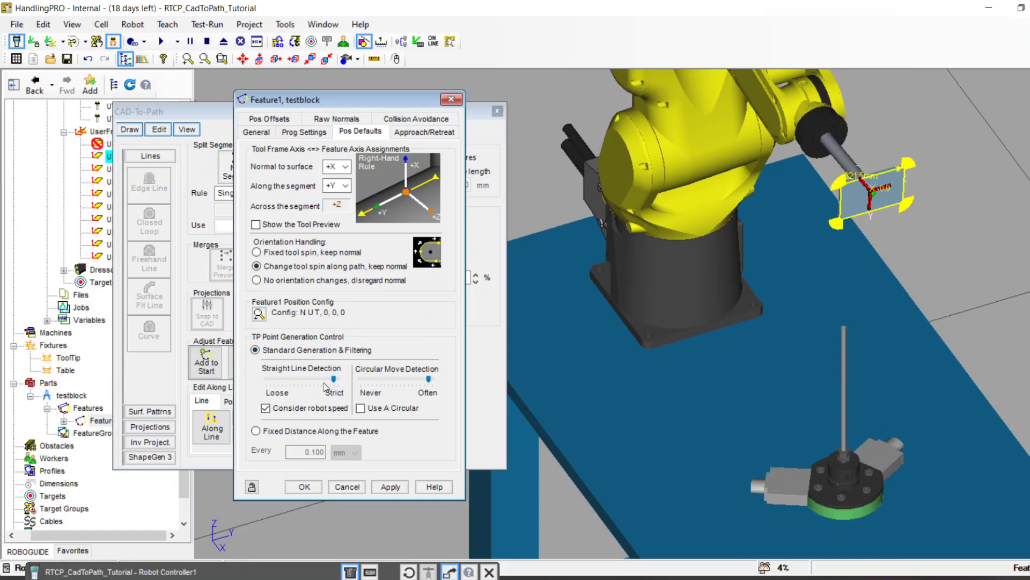
Set straight line detection slightly looser than Strict, try circular move detection at Never, return it to Often, and apply the position defaults.
mouse_move(323, 383)
mouse_move(335, 382)
left_mouse_down()
mouse_move(270, 384)
mouse_move(331, 383)
left_mouse_up()
scroll(849, 191, "up", 5)
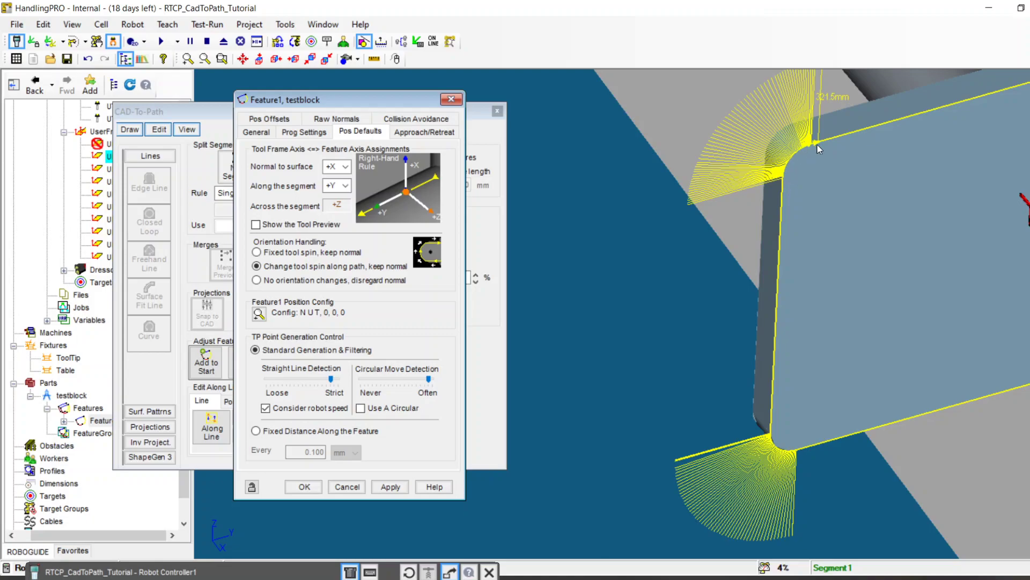
left_click_drag(428, 379, 356, 383)
left_click_drag(360, 379, 429, 382)
left_click(390, 487)
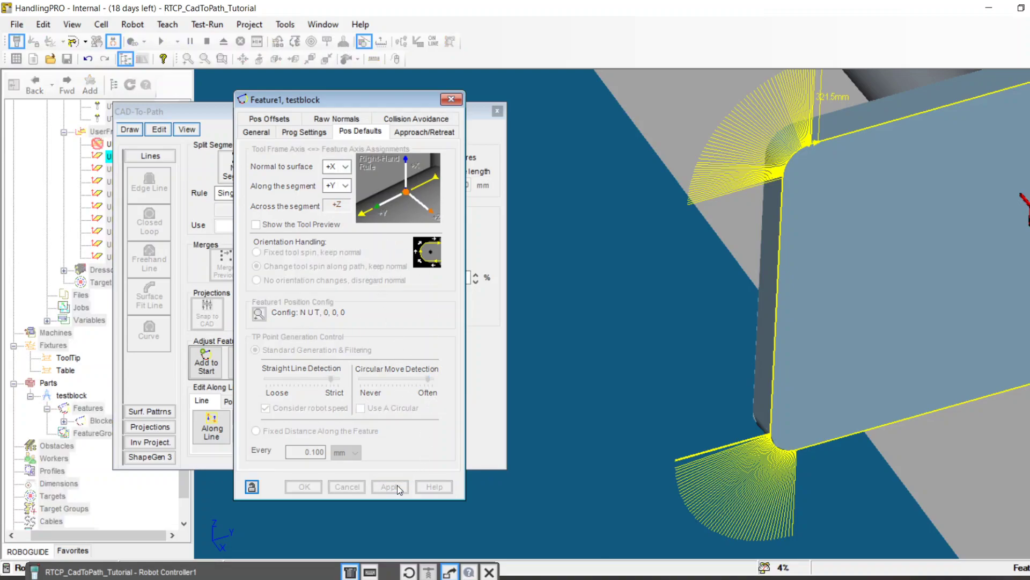
Review the Blockedge feature's approach/retreat, position offset, raw normal and collision avoidance settings, and recheck its general, program and position defaults.
left_click(424, 132)
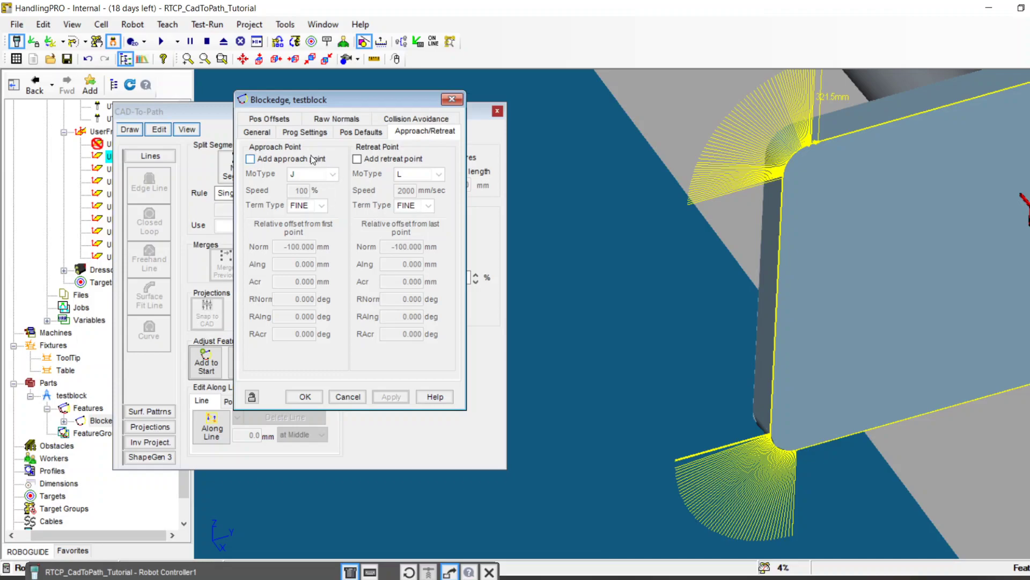
left_click(284, 121)
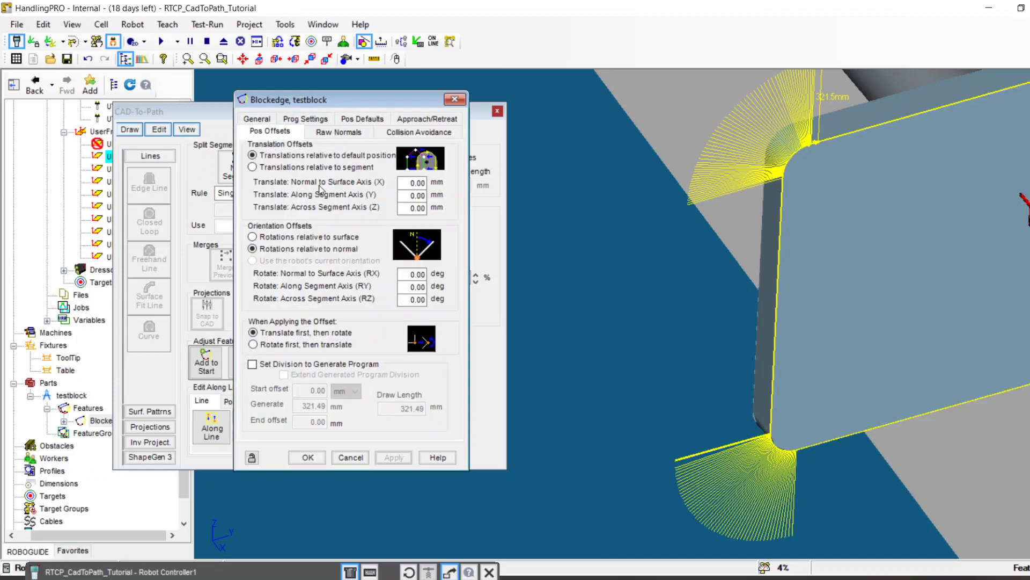
scroll(721, 235, "down", 4)
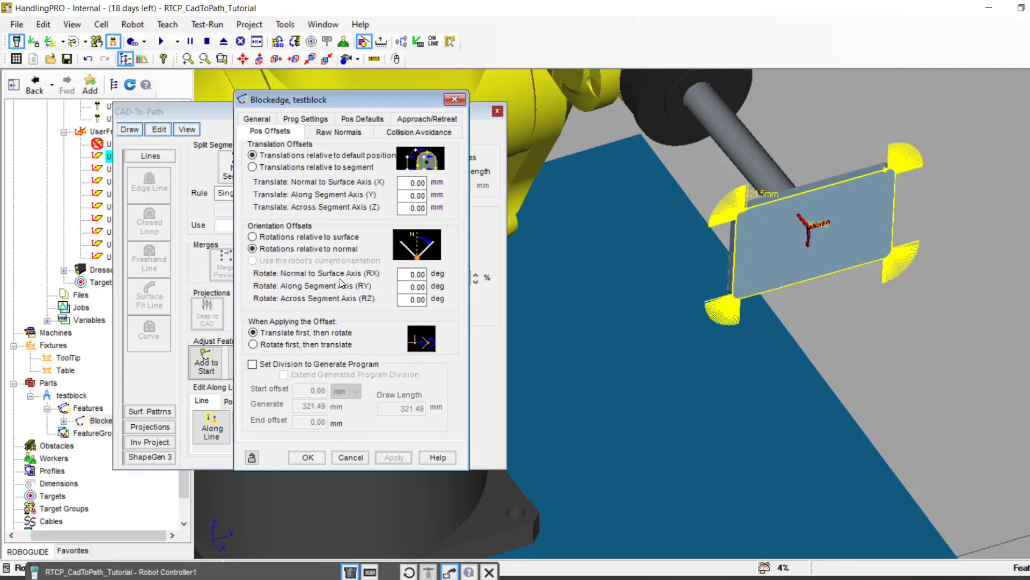
left_click(341, 132)
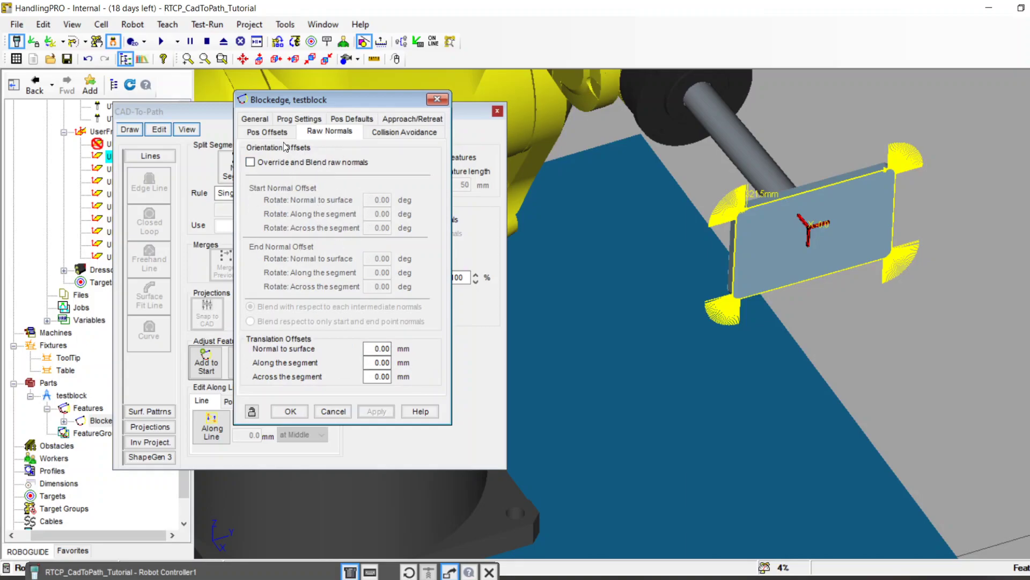
left_click(267, 132)
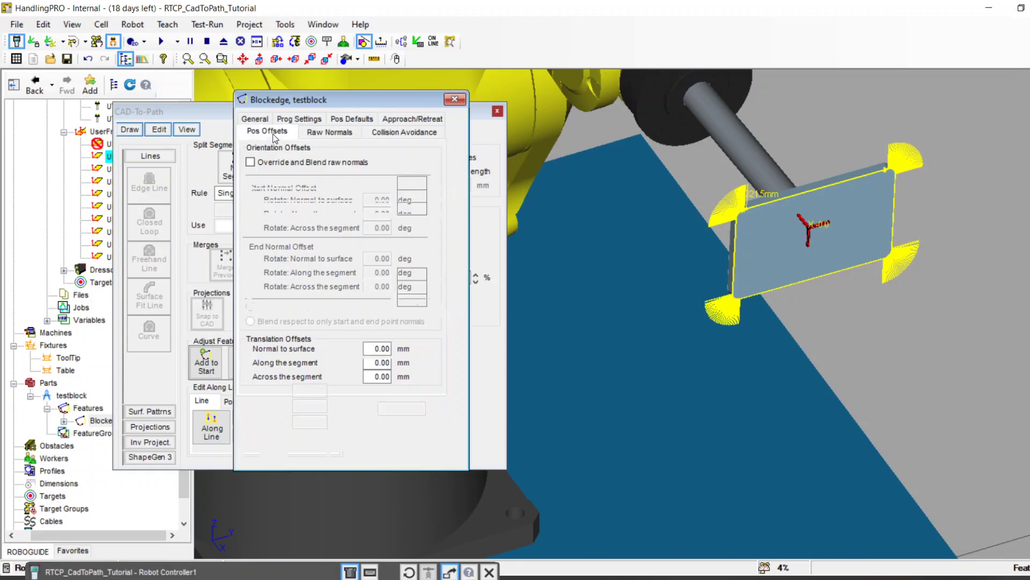
left_click(402, 134)
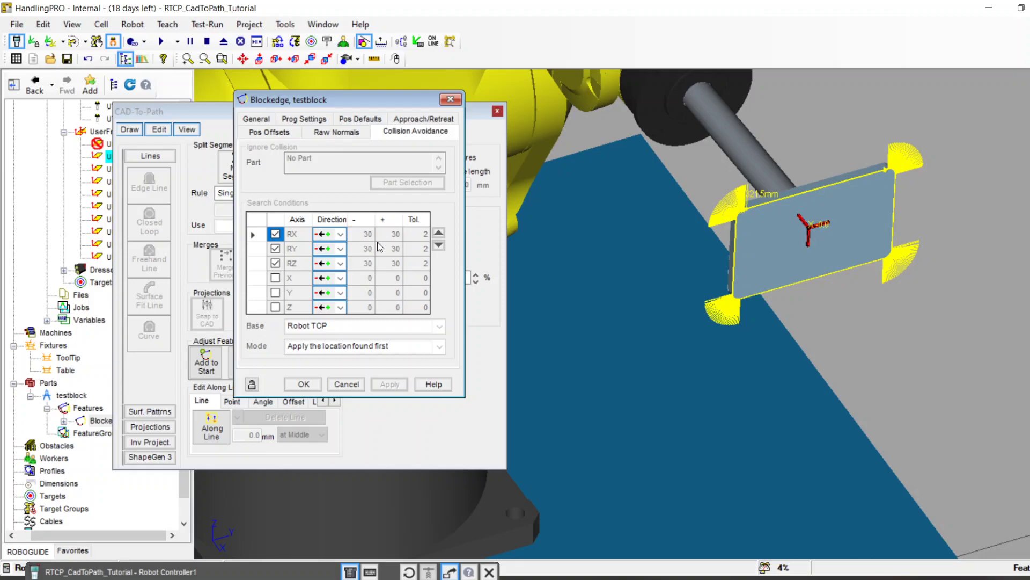
left_click(257, 119)
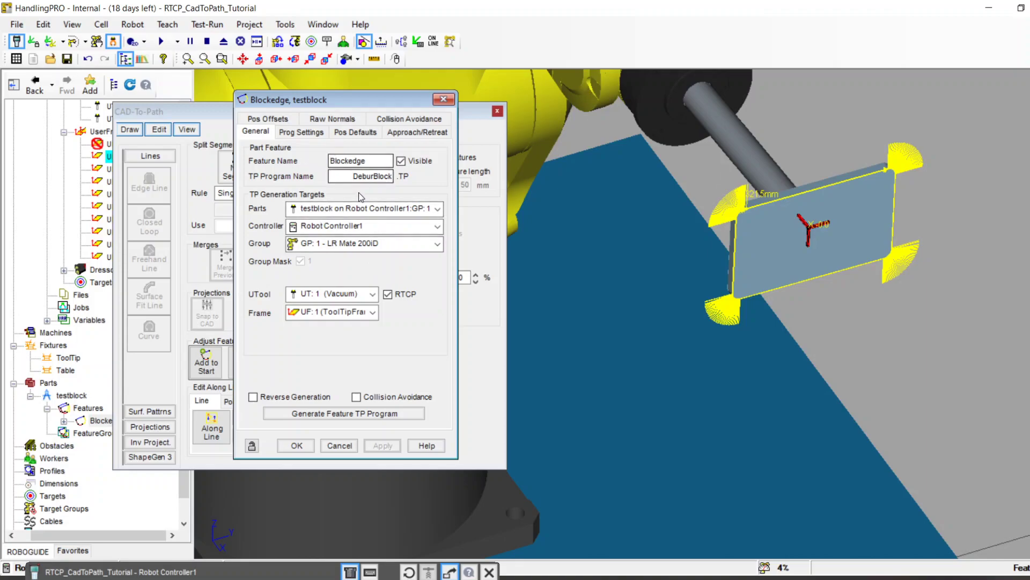
left_click(301, 132)
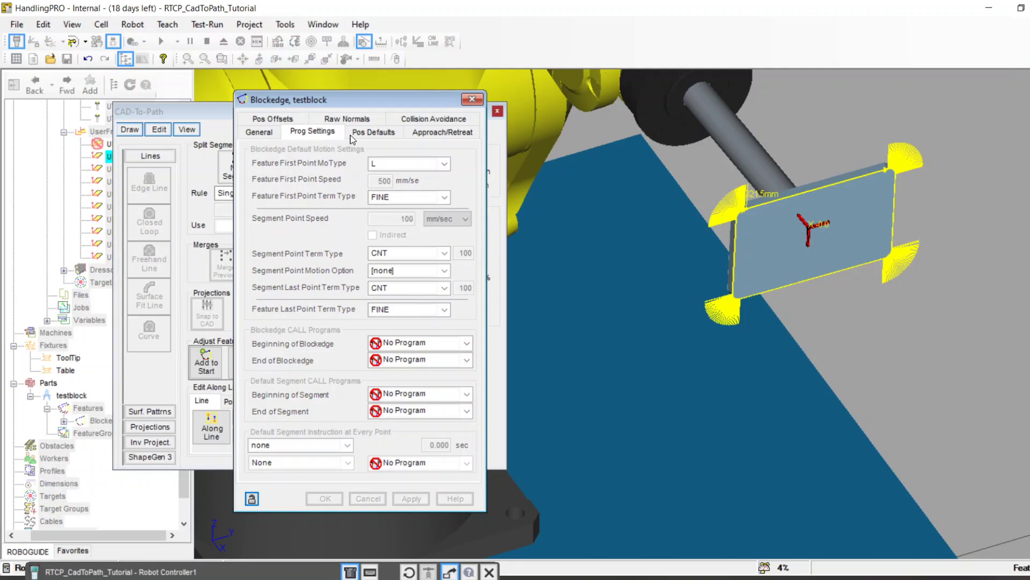
left_click(374, 134)
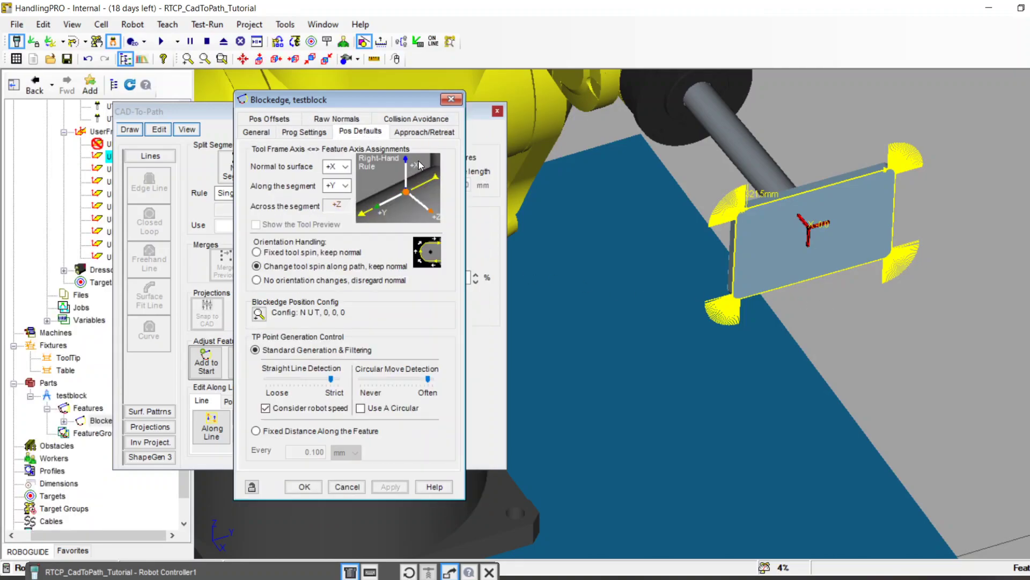
Generate the DeburBlock TP program from the Blockedge feature, and close the feature properties and the CAD-To-Path window.
left_click(257, 134)
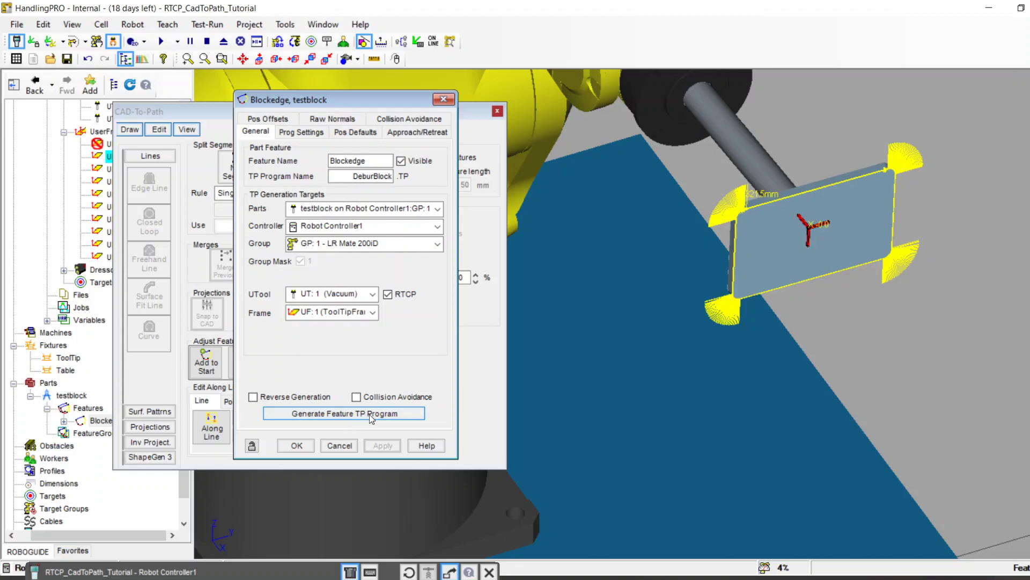
left_click(338, 415)
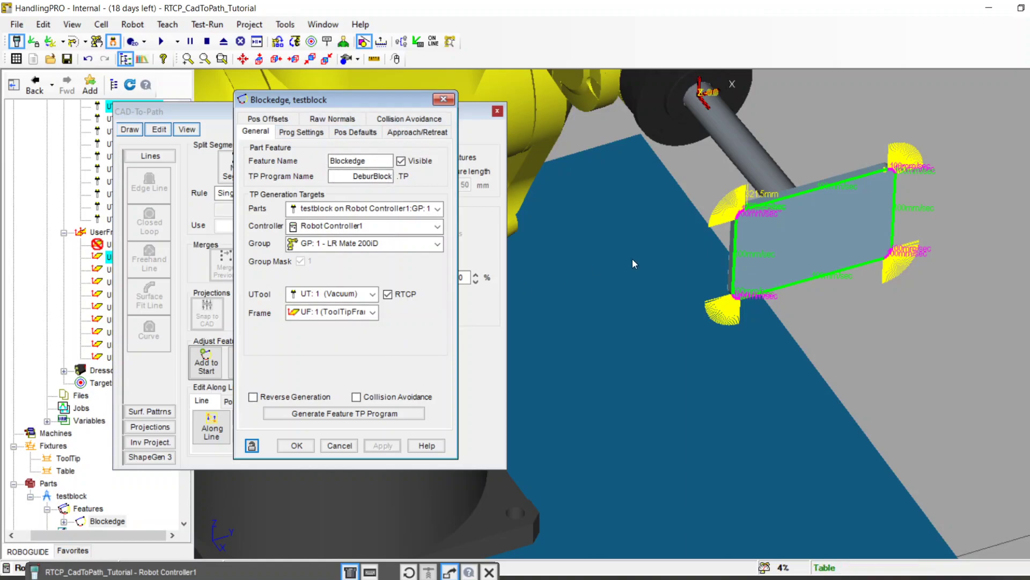
left_click(304, 445)
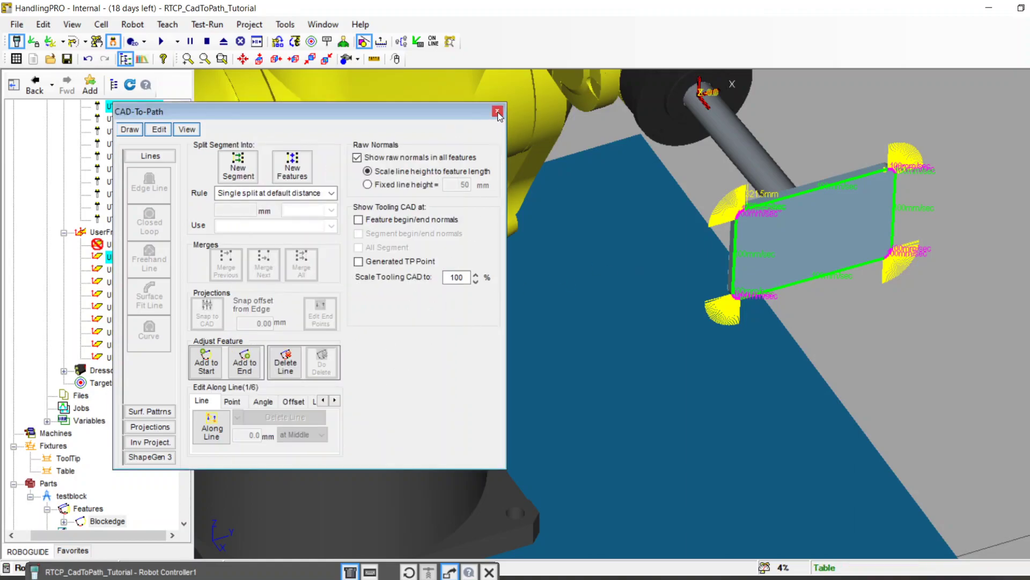
left_click(497, 111)
Bring up the virtual teach pendant and open the generated DEBURBLOCK program from its program list.
scroll(793, 223, "up", 5)
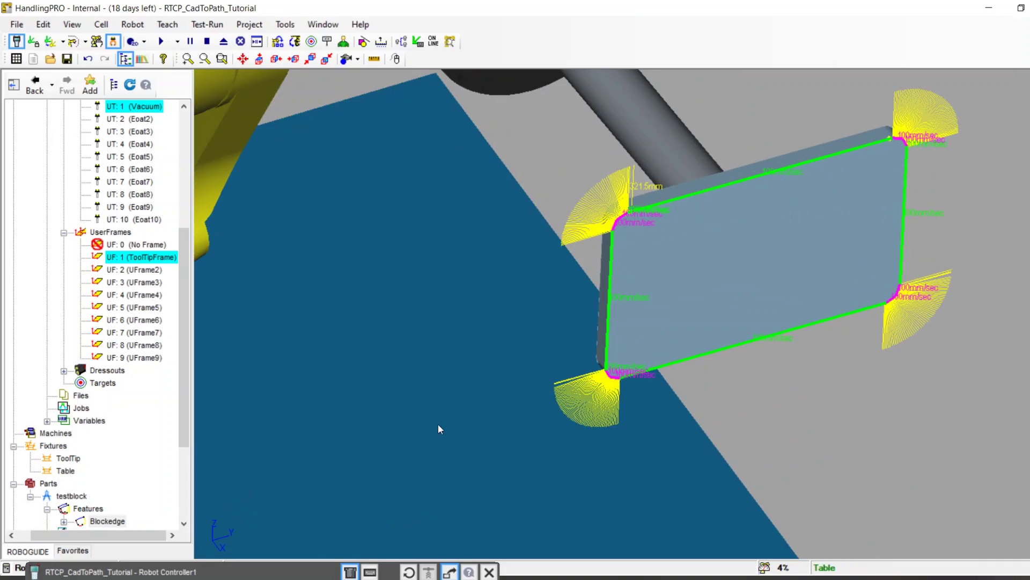
left_click_drag(253, 575, 392, 42)
left_click(372, 420)
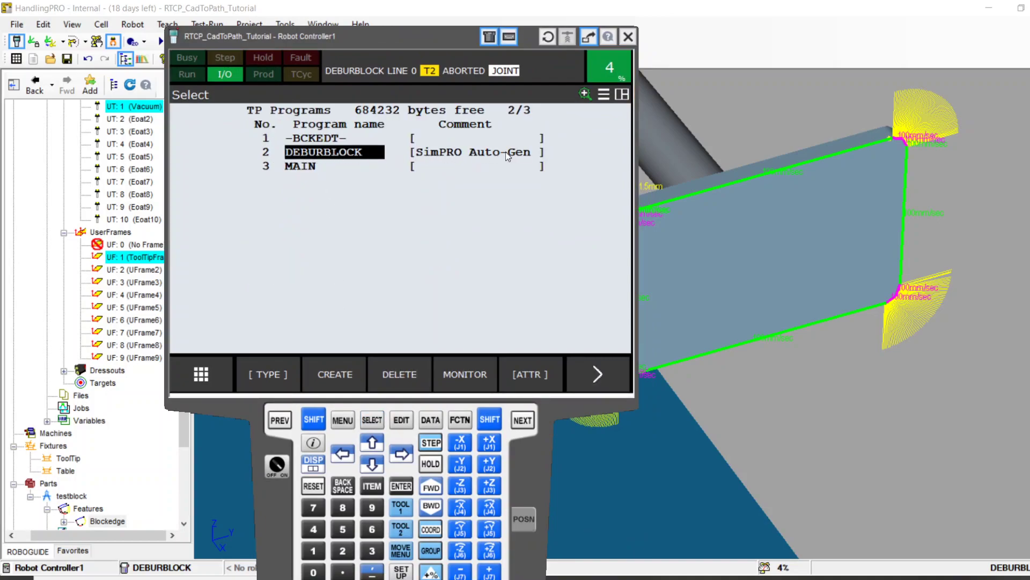
left_click(406, 489)
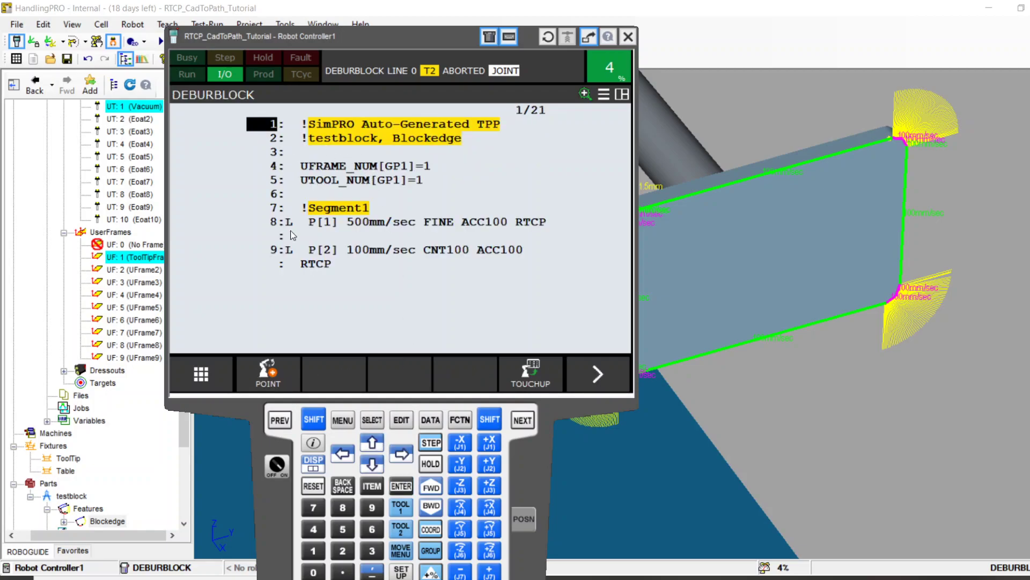
Read through the DEBURBLOCK program down to its end, examining the frame numbers and the linear and circular RTCP moves.
left_click(378, 462)
left_click(378, 462)
left_click(379, 461)
left_click(379, 462)
left_click(378, 461)
left_click(378, 463)
left_click(379, 463)
left_click(378, 462)
left_click(379, 462)
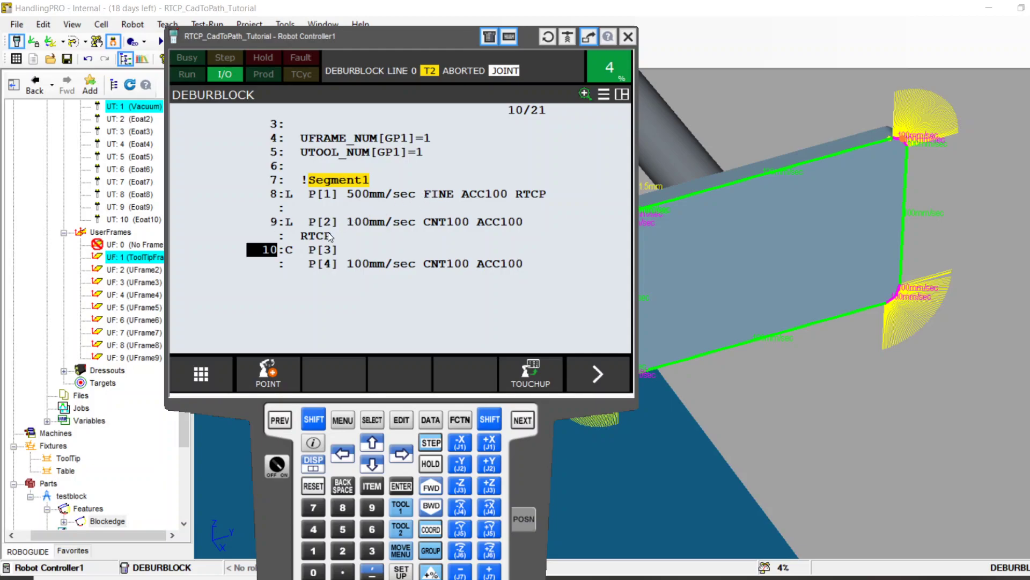
left_click(372, 465)
left_click(372, 465)
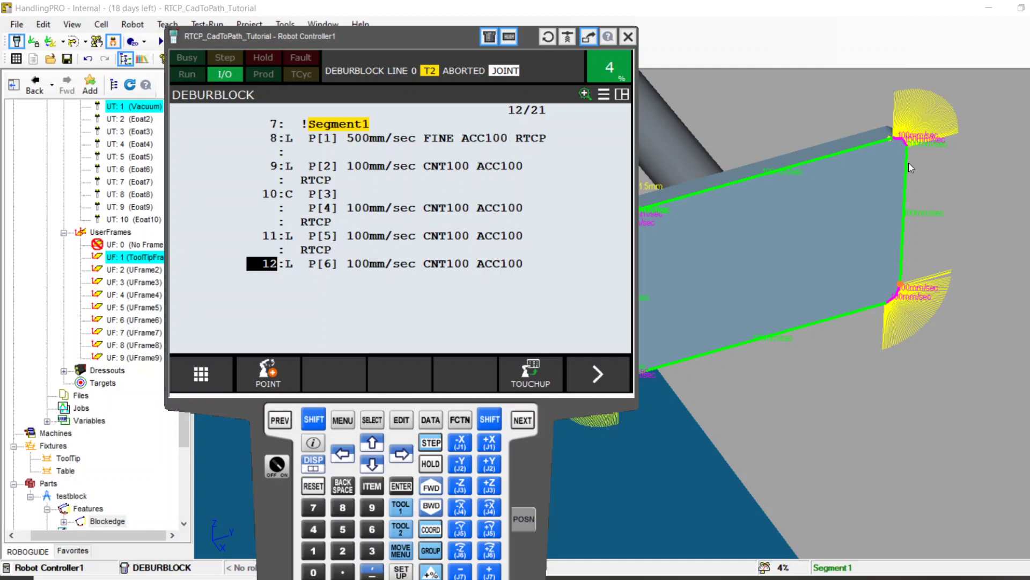
left_click(372, 465)
left_click(372, 465)
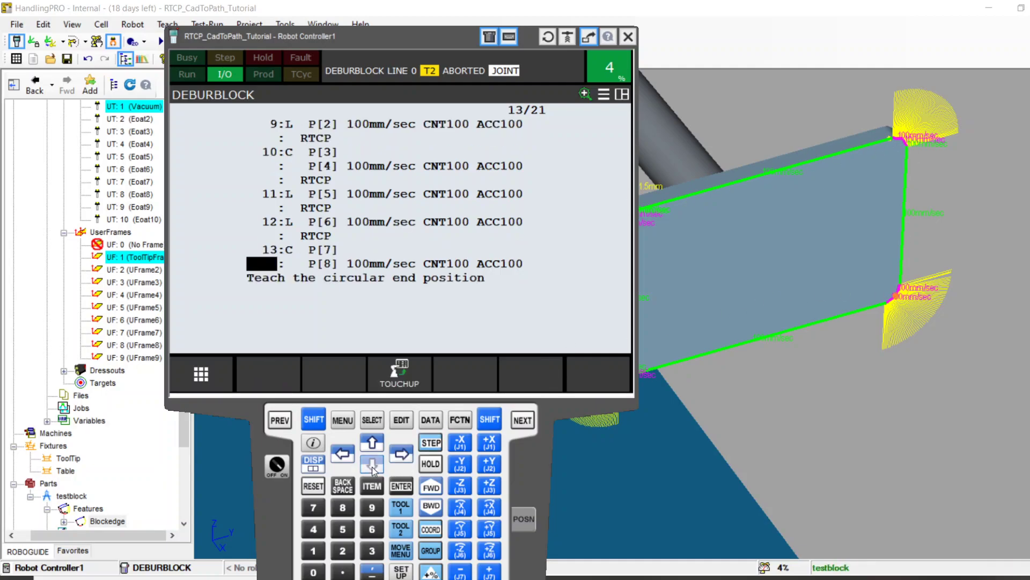
left_click(371, 464)
left_click(372, 465)
left_click(372, 465)
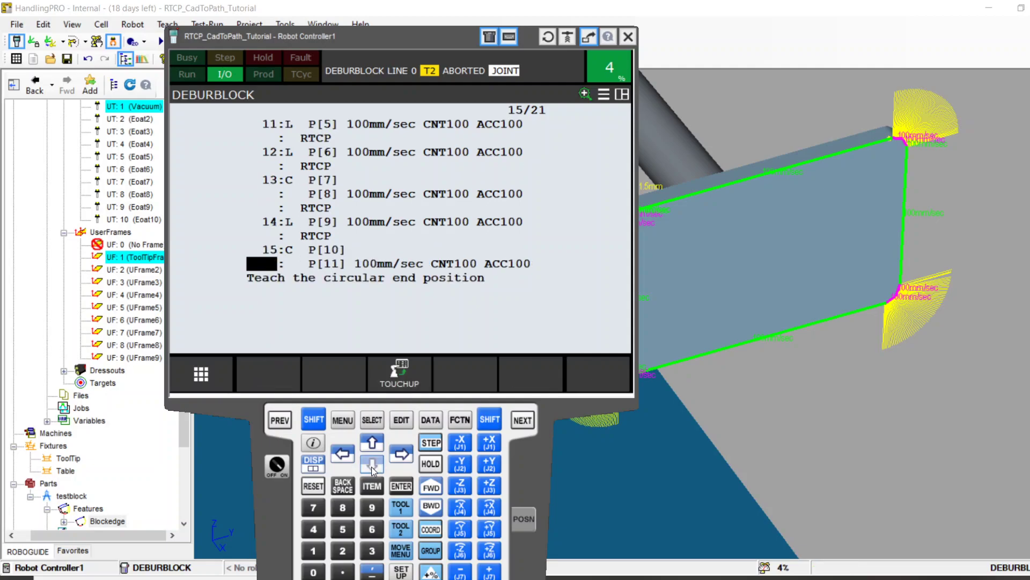
left_click(372, 464)
left_click(372, 465)
left_click(372, 465)
left_click(372, 464)
left_click(372, 464)
left_click(371, 465)
left_click(371, 465)
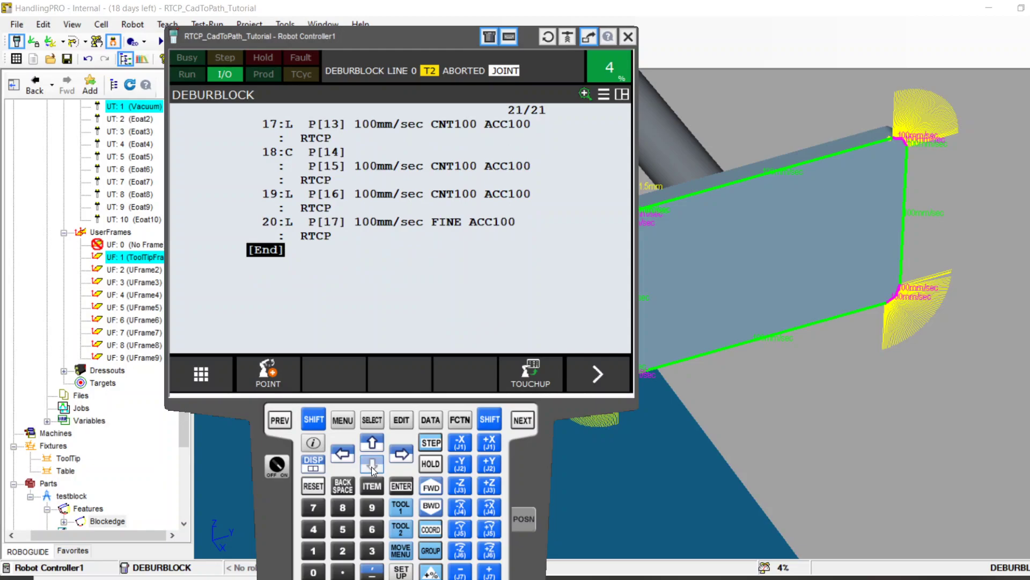
Check the RTCP option on the program's last motion lines, and go back up to the speed of the circular move to P[4].
left_click(323, 245)
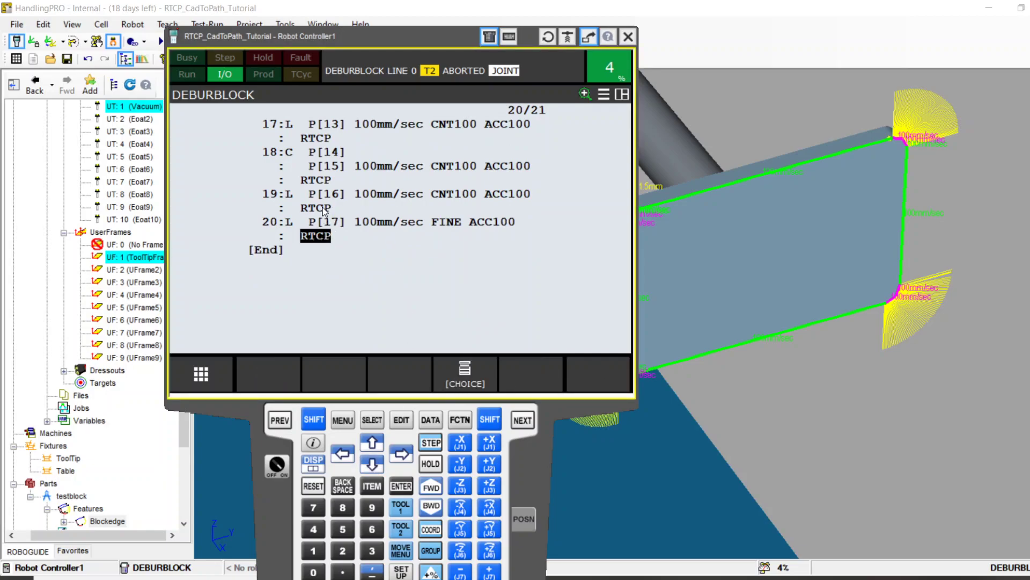
left_click(324, 209)
left_click(320, 182)
left_click(317, 140)
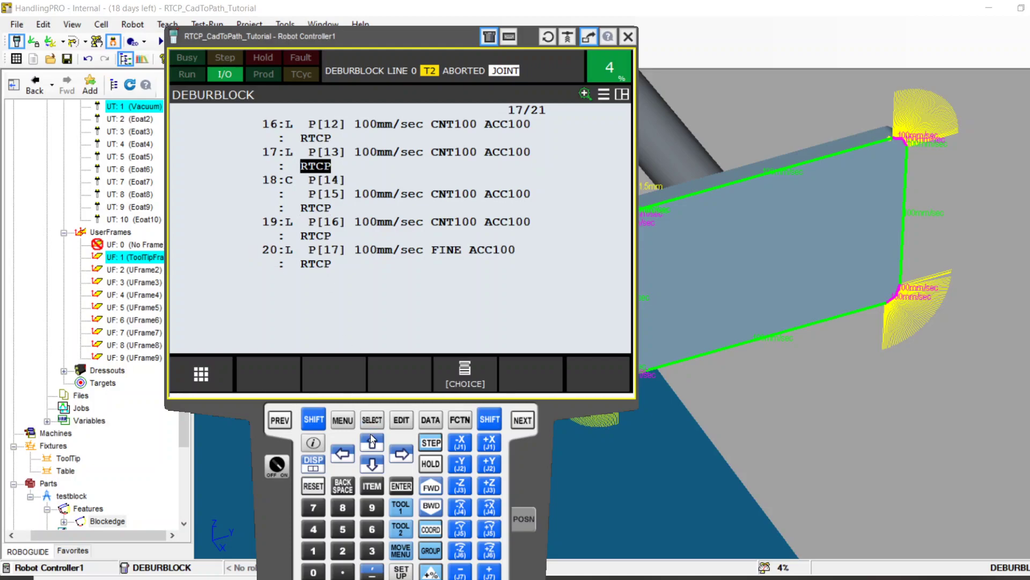
left_click(371, 440)
left_click(371, 440)
left_click(372, 440)
left_click(372, 440)
left_click(372, 441)
left_click(371, 440)
left_click(372, 440)
left_click(371, 440)
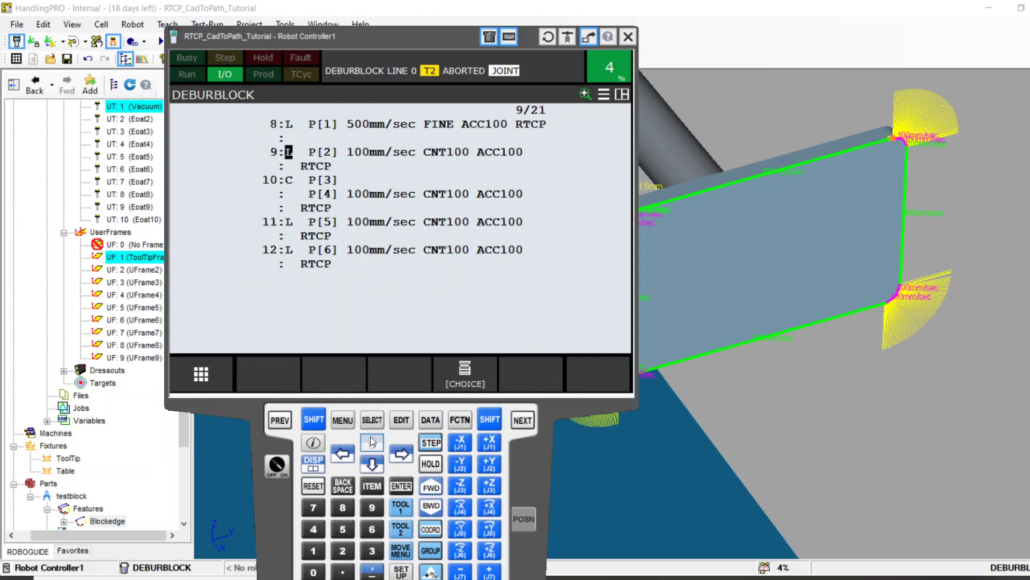
left_click(370, 438)
left_click(370, 438)
left_click(364, 222)
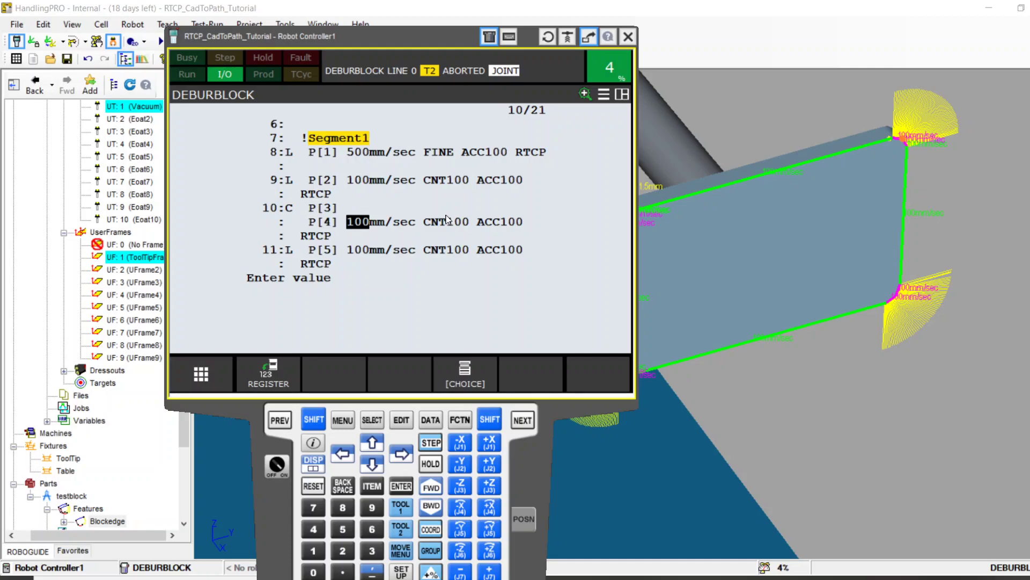
Return to the first line of the DEBURBLOCK program, and open the MAIN program from the program list.
left_click(280, 140)
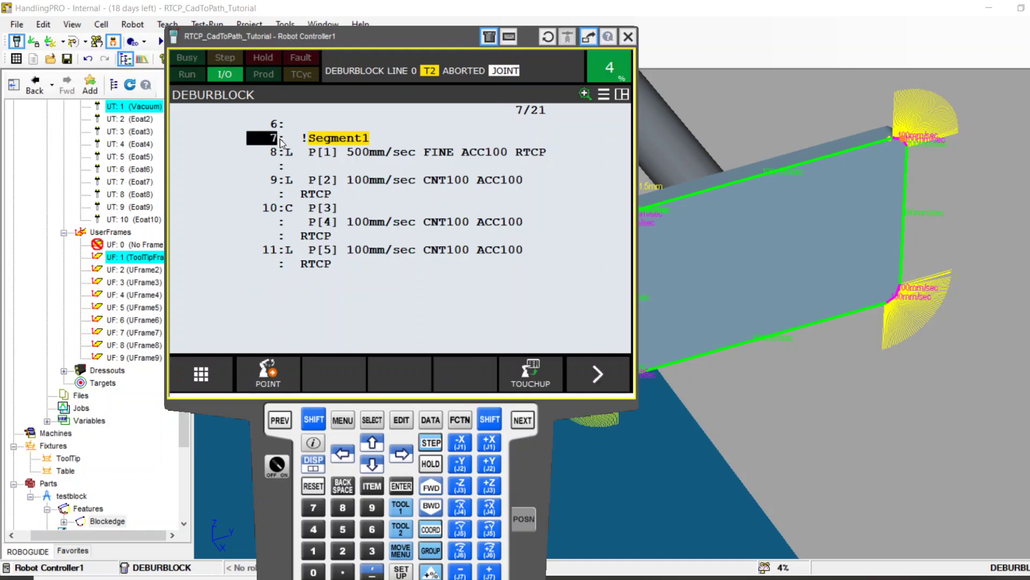
key("Up")
key("Up")
key("Up")
key("Up")
key("Up")
key("Up")
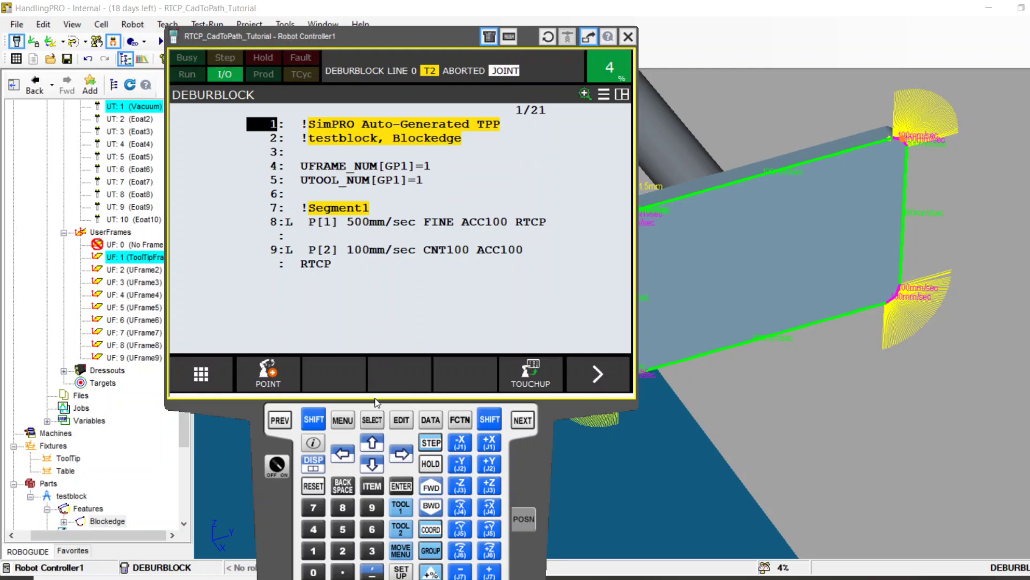
left_click(372, 420)
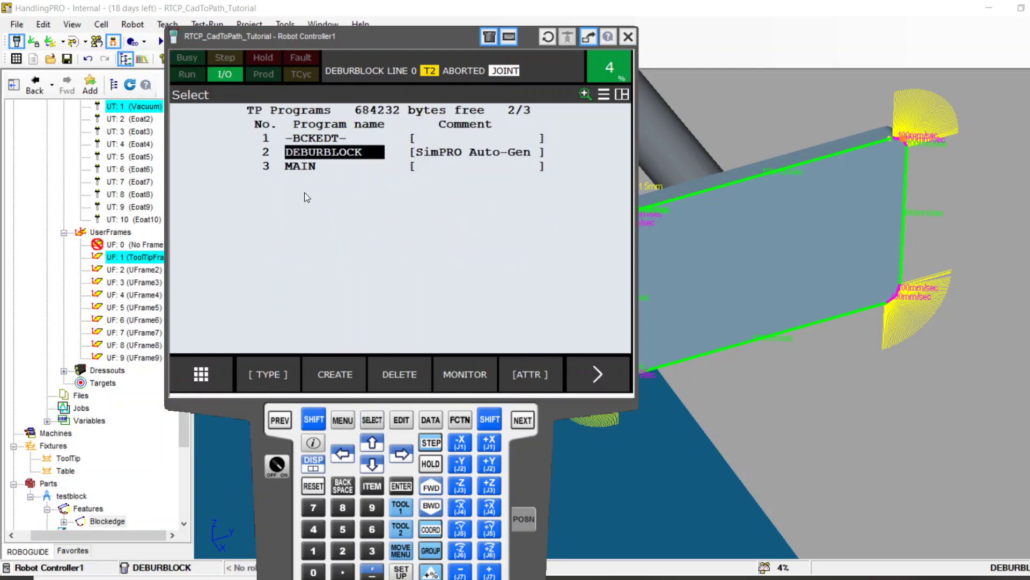
left_click(309, 167)
left_click(401, 486)
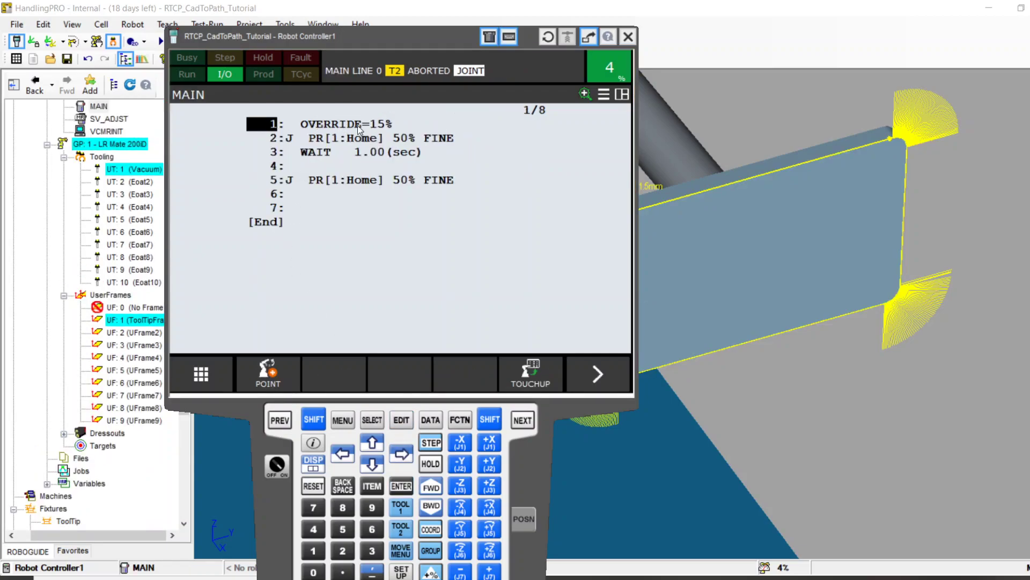
Insert a CALL DEBURBLOCK instruction on the empty line 4 of MAIN, between the wait and the second Home move.
left_click(274, 141)
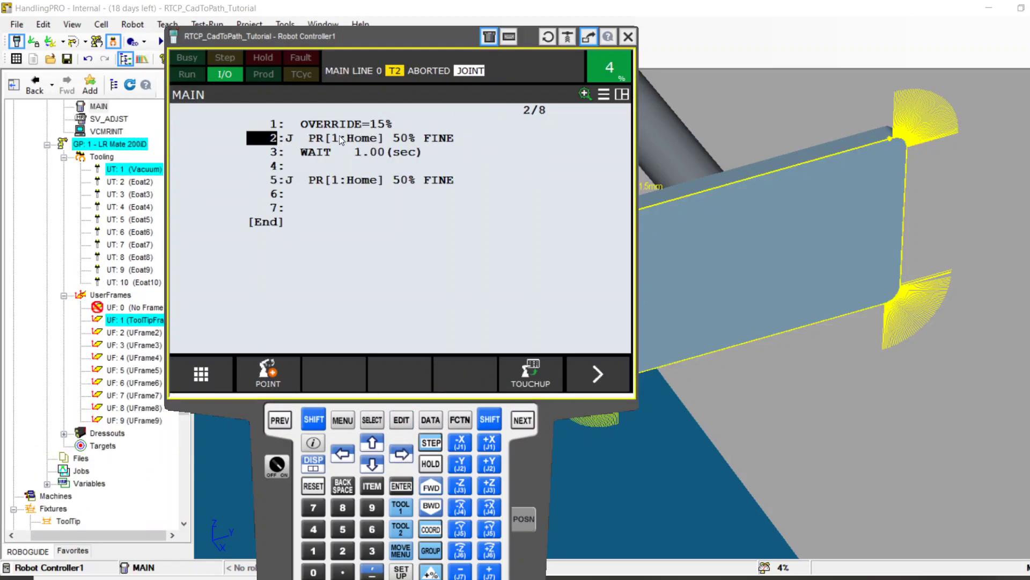
left_click(275, 180)
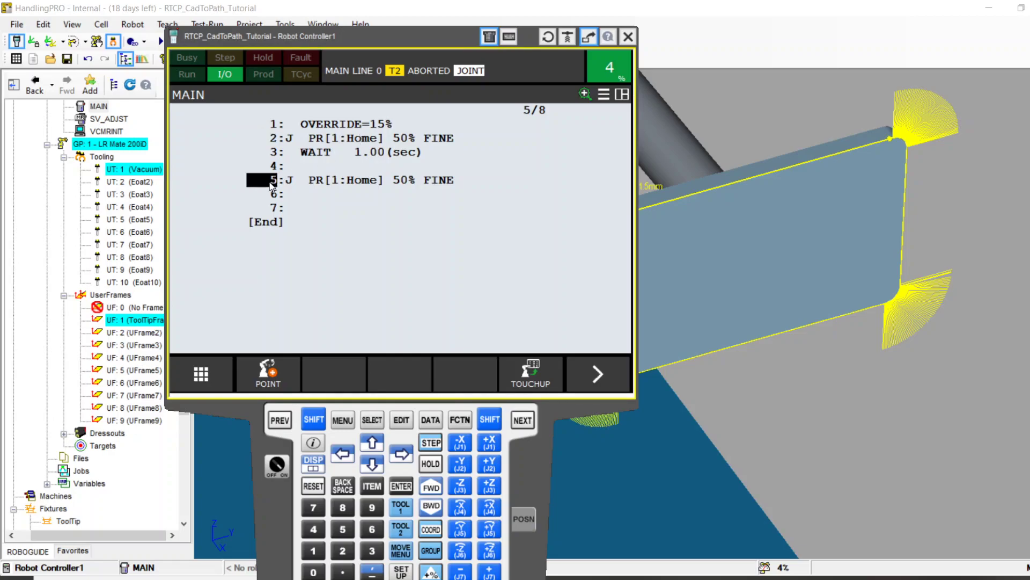
left_click(274, 166)
left_click(595, 374)
left_click(272, 380)
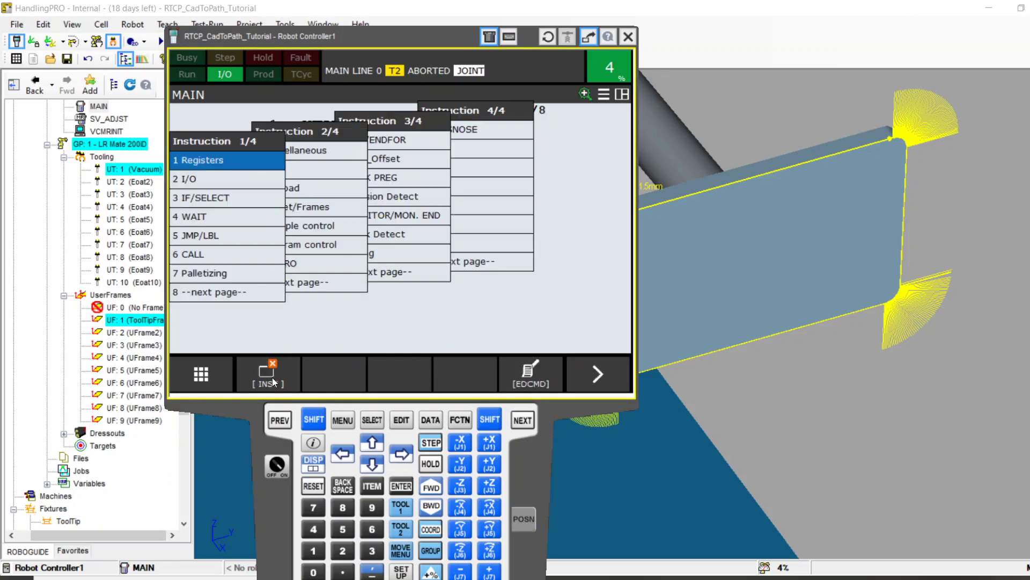
left_click(213, 254)
left_click(225, 161)
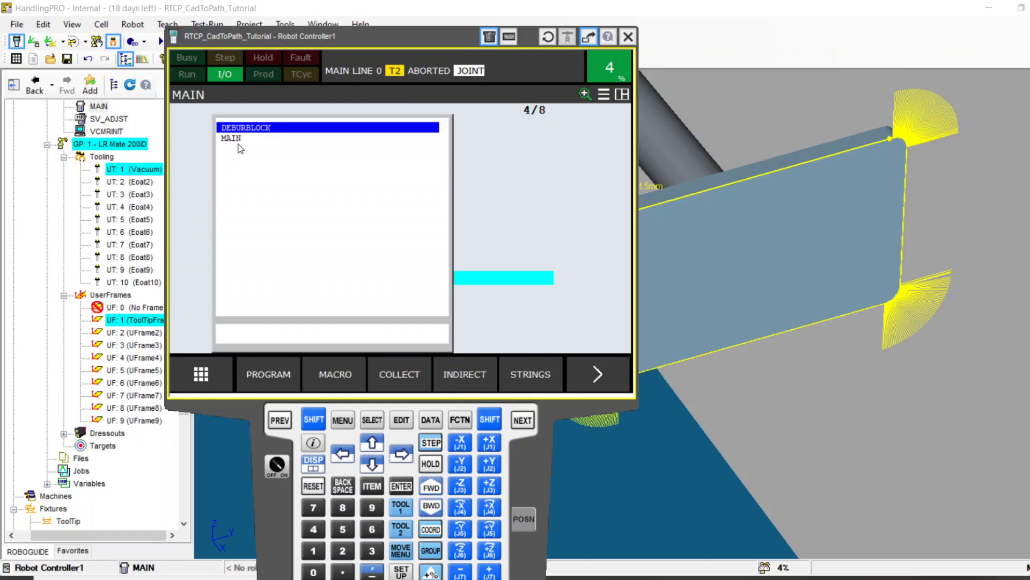
left_click(250, 129)
Review the sequence of the MAIN program from the override line through the DEBURBLOCK call to the last Home move.
left_click(269, 126)
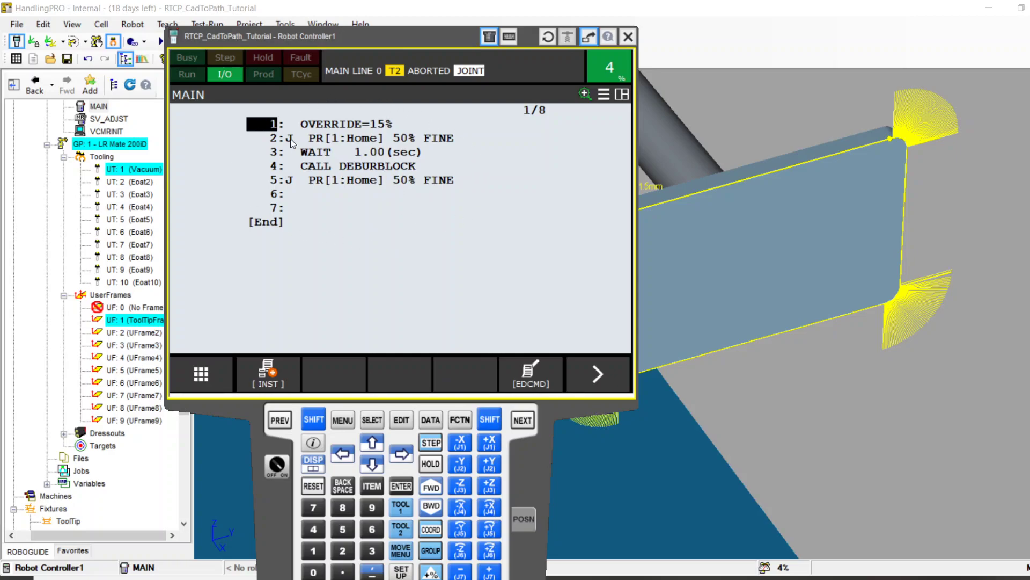
left_click(277, 140)
left_click(278, 167)
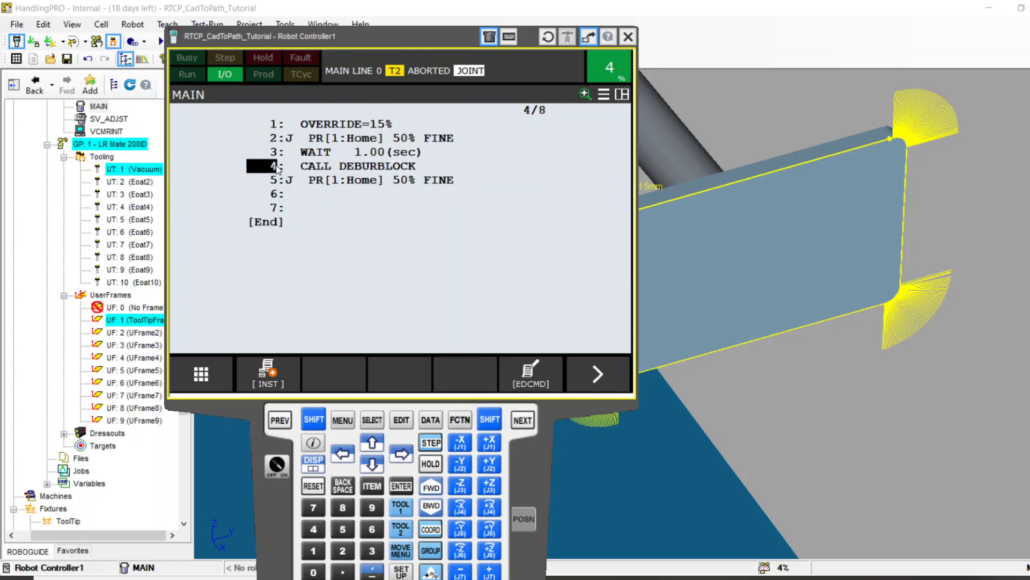
left_click(276, 182)
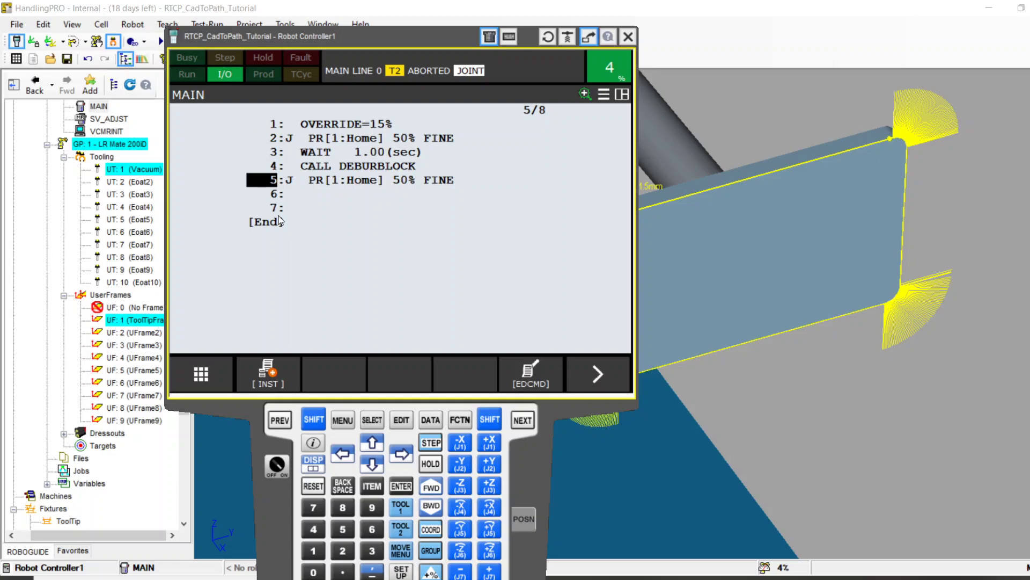
left_click(267, 127)
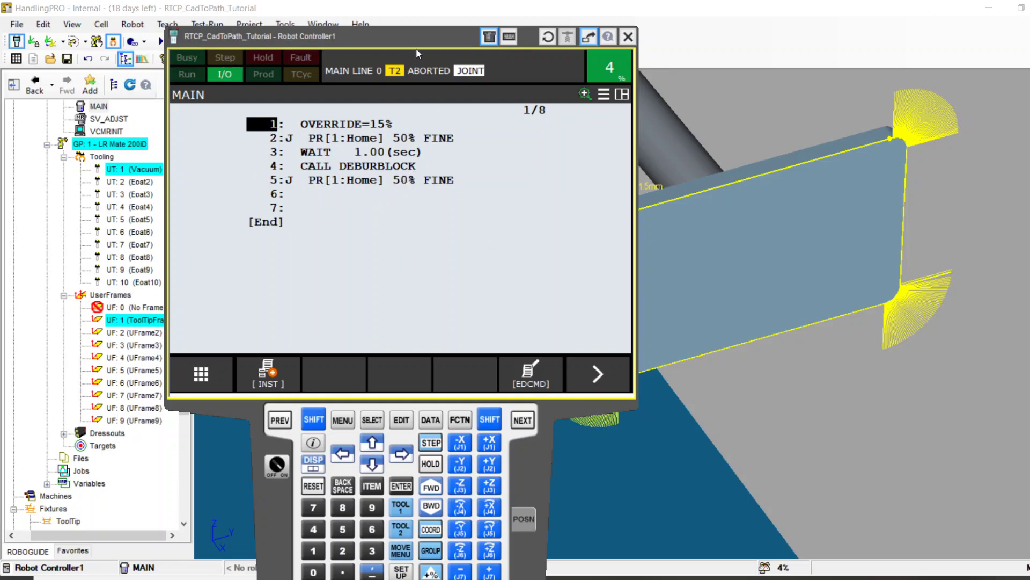
Move the virtual teach pendant out of the way to uncover the whole robot and table.
left_click_drag(421, 37, 268, 559)
scroll(520, 216, "down", 3)
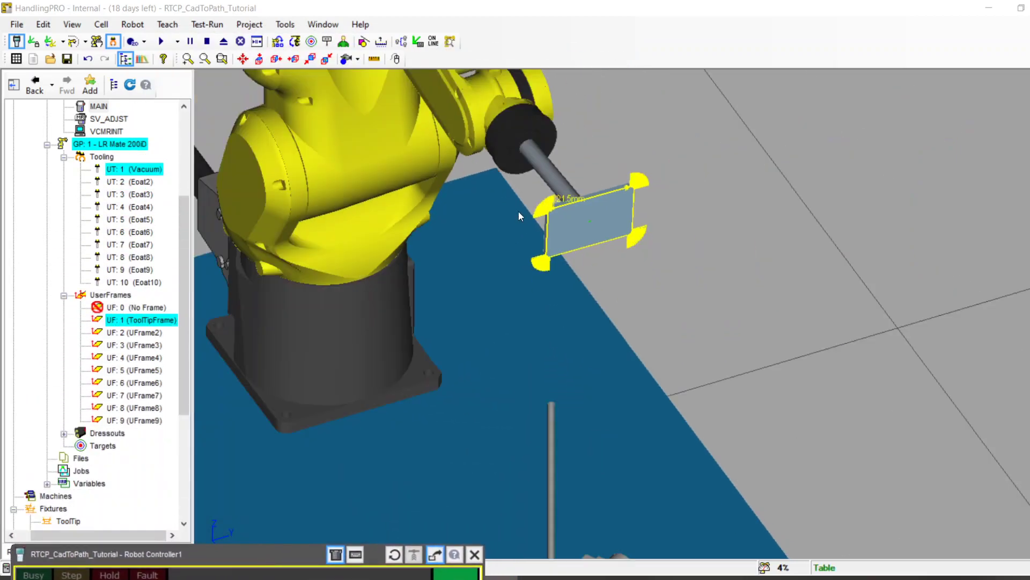
scroll(520, 217, "down", 5)
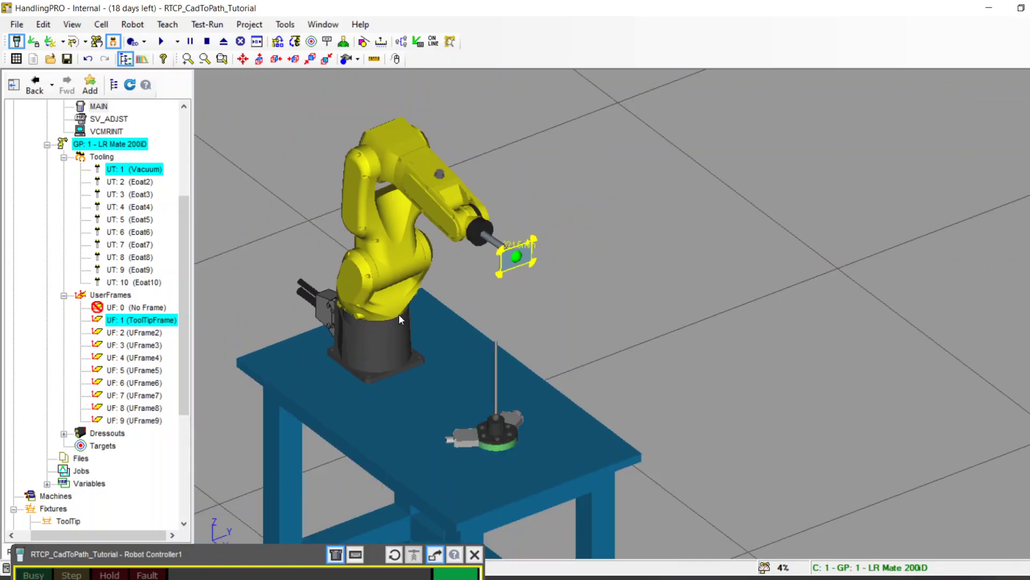
Open the DEBURBLOCK program's properties, turn off Singularity Avoidance and apply the change.
left_click_drag(188, 241, 189, 157)
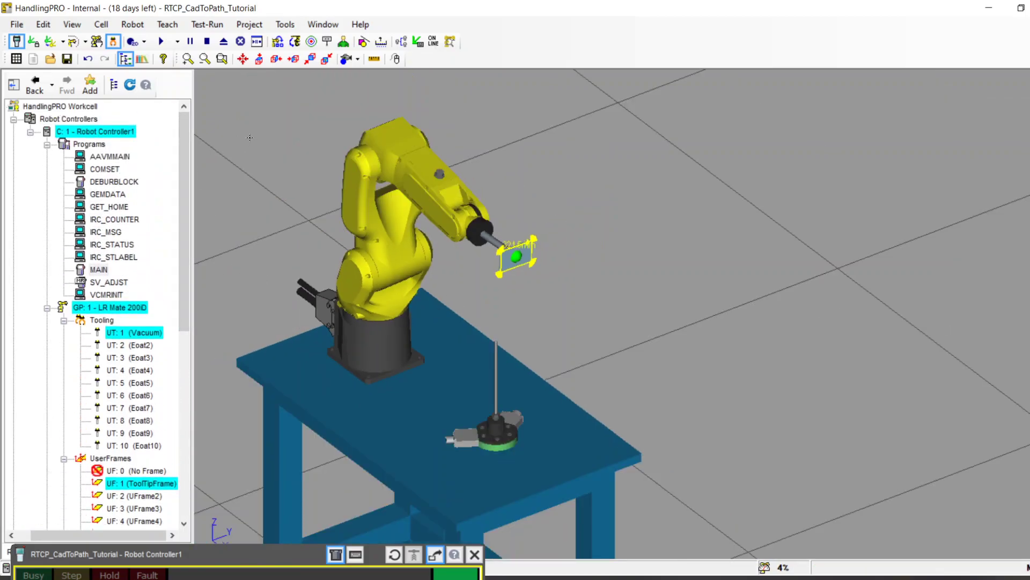
right_click(94, 184)
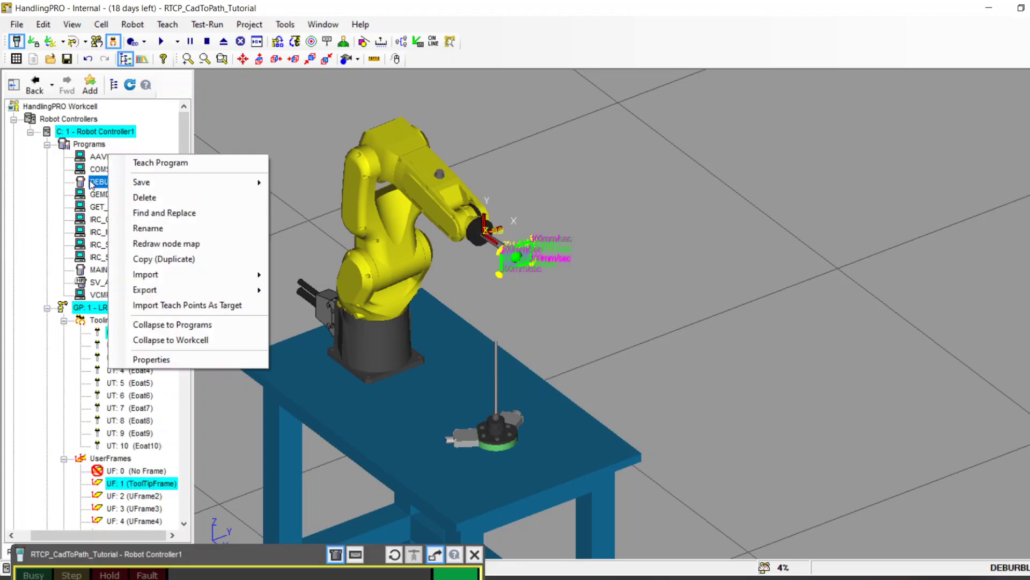
left_click(176, 361)
left_click(275, 285)
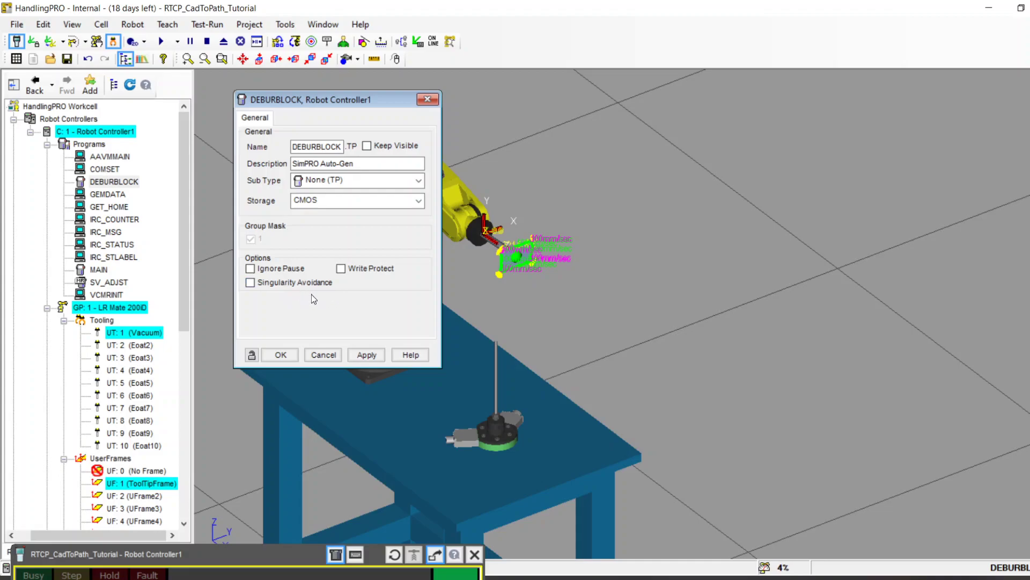
scroll(560, 237, "down", 4)
scroll(498, 224, "up", 5)
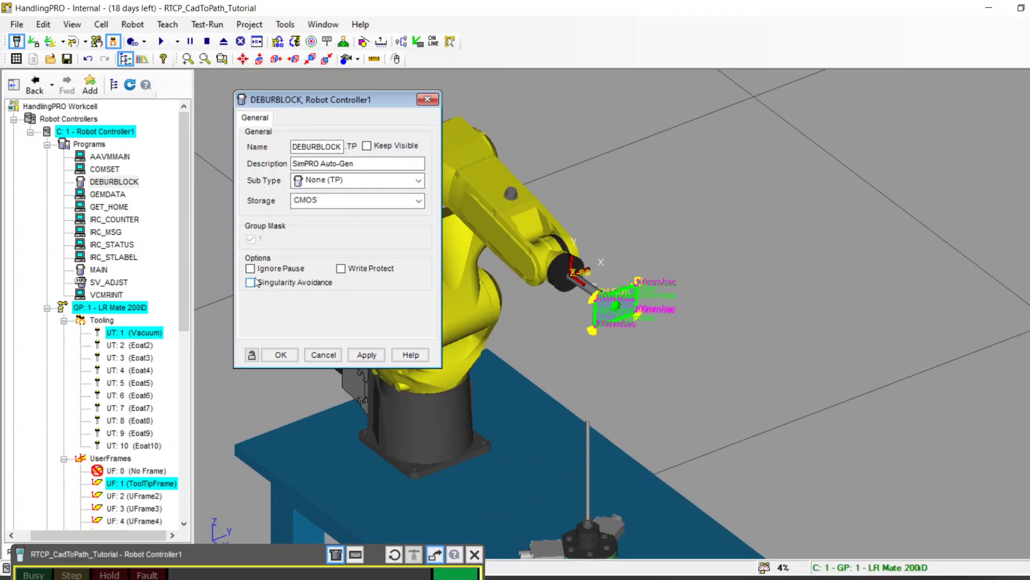
left_click(367, 355)
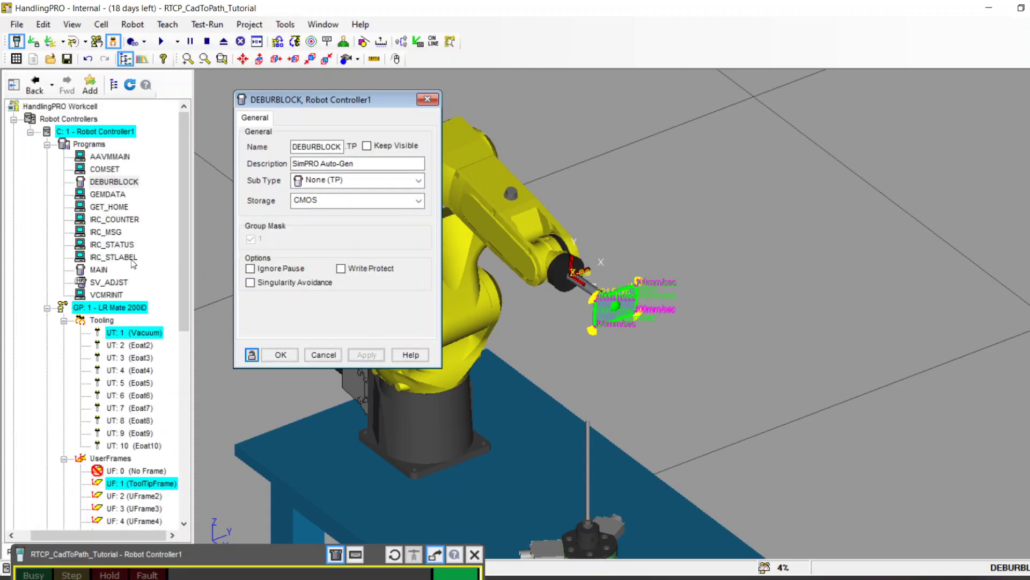
Turn off Singularity Avoidance for the MAIN program as well, apply it and close the properties.
left_click(99, 270)
left_click(250, 283)
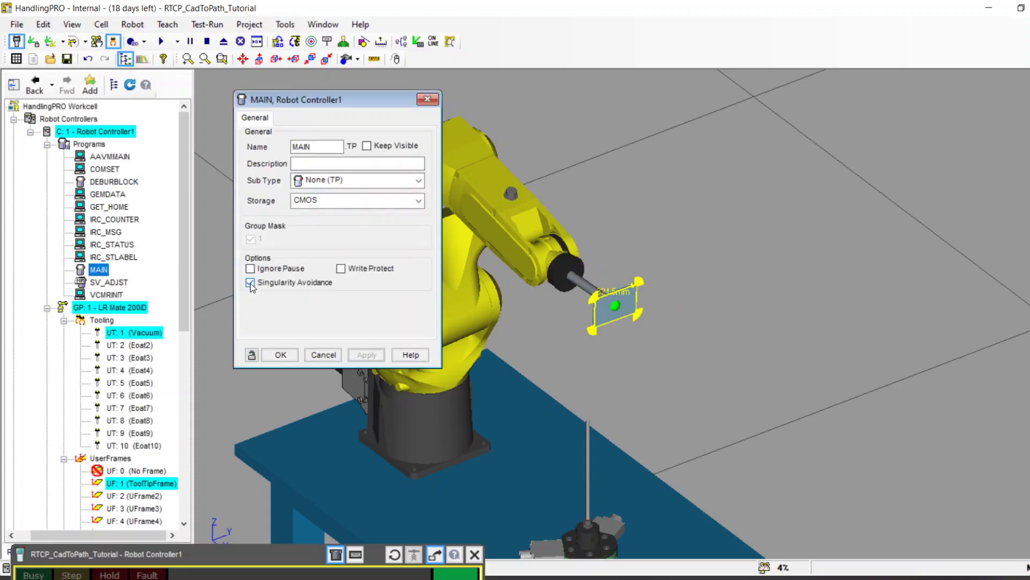
left_click(263, 284)
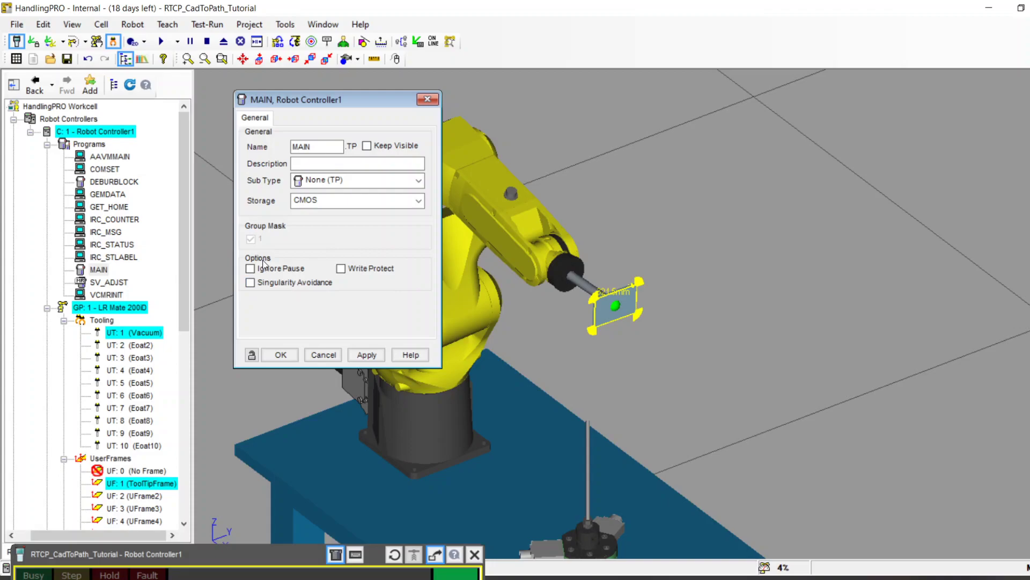
left_click(371, 355)
left_click(280, 354)
Run the MAIN program in simulation with the robot, testblock and tool tip in view.
scroll(402, 288, "down", 4)
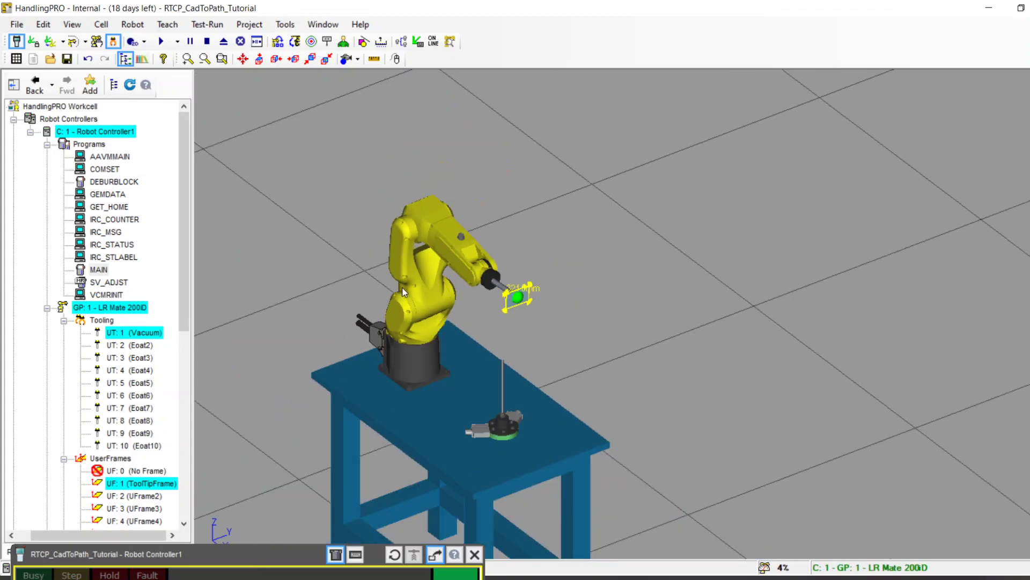
middle_click_drag(405, 355, 518, 255)
scroll(518, 255, "up", 3)
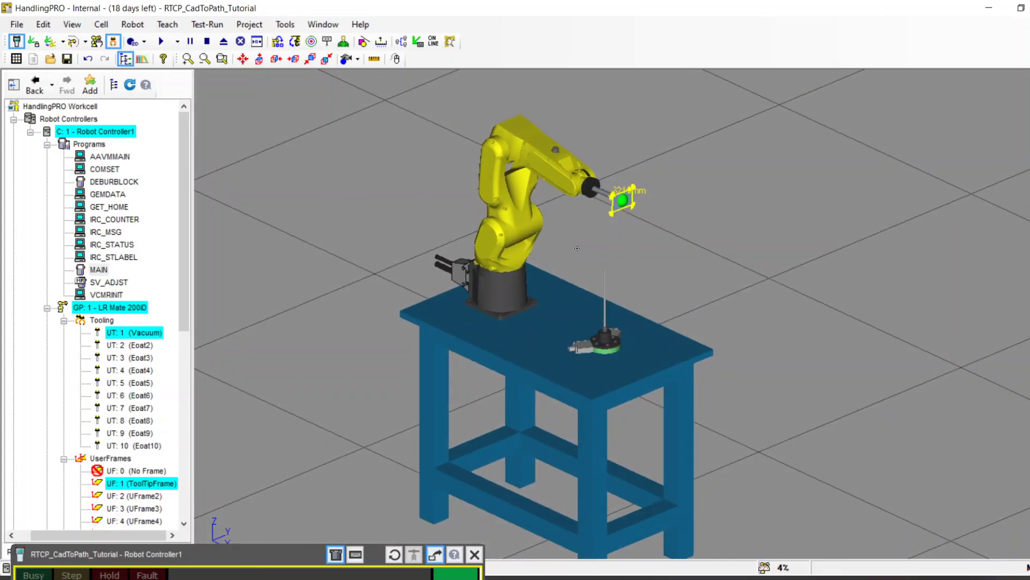
scroll(562, 247, "down", 2)
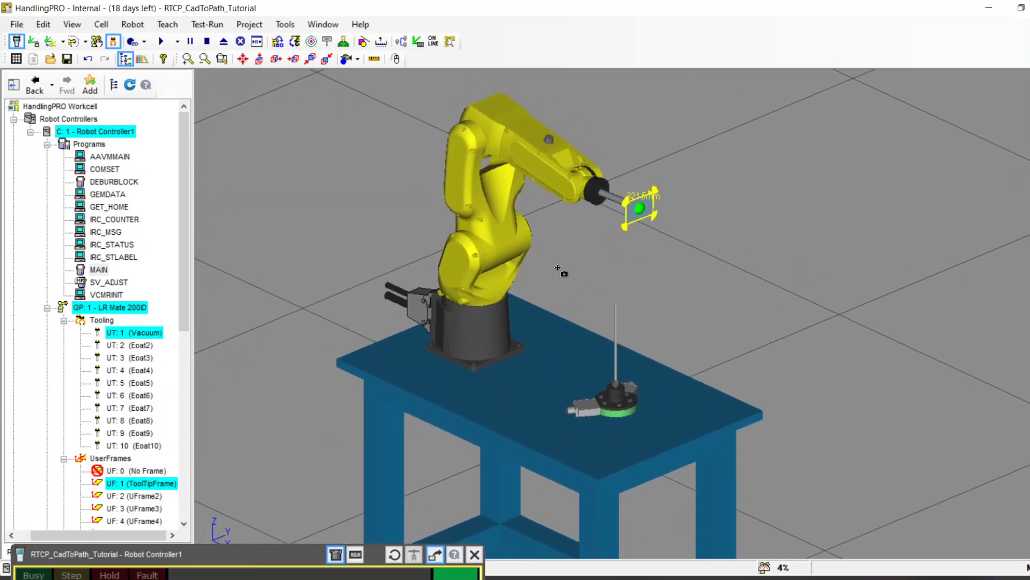
scroll(548, 272, "up", 3)
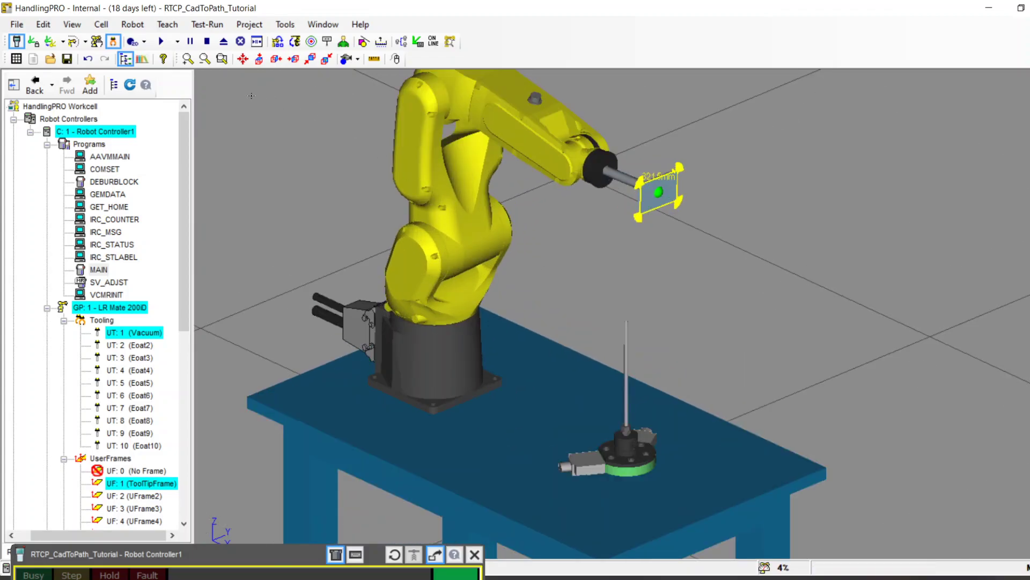
left_click(161, 42)
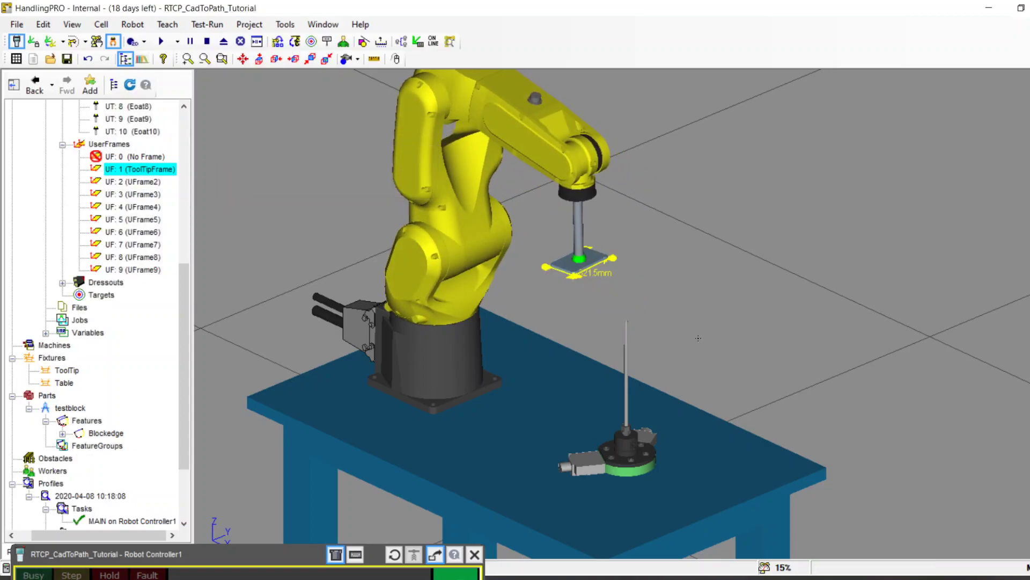
Rerun the MAIN simulation twice, watching the block's edge at the tool tip close up and from the table's opposite side.
scroll(643, 326, "up", 5)
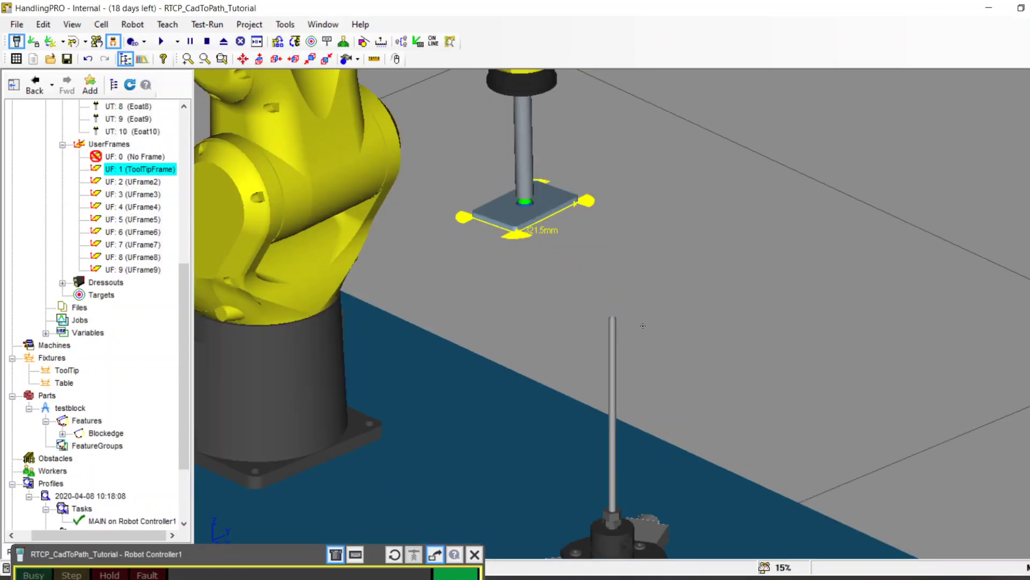
scroll(602, 252, "up", 5)
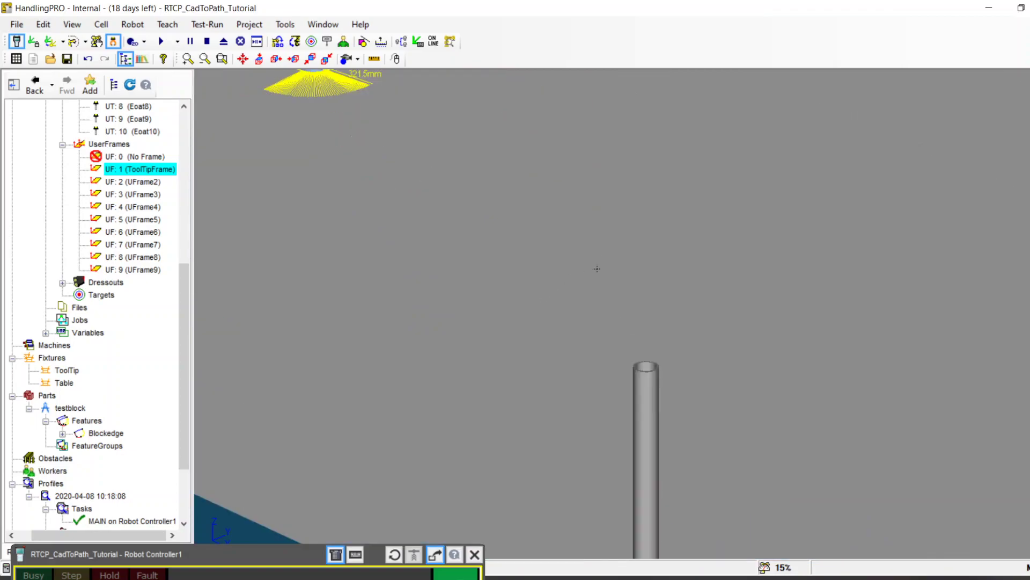
right_click_drag(602, 267, 602, 263, "ctrl")
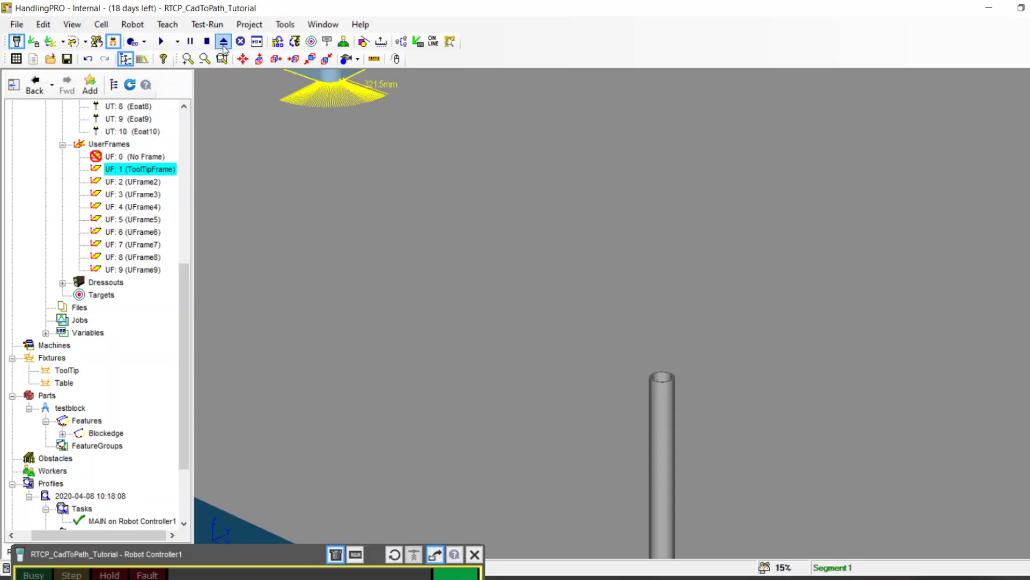
left_click(161, 42)
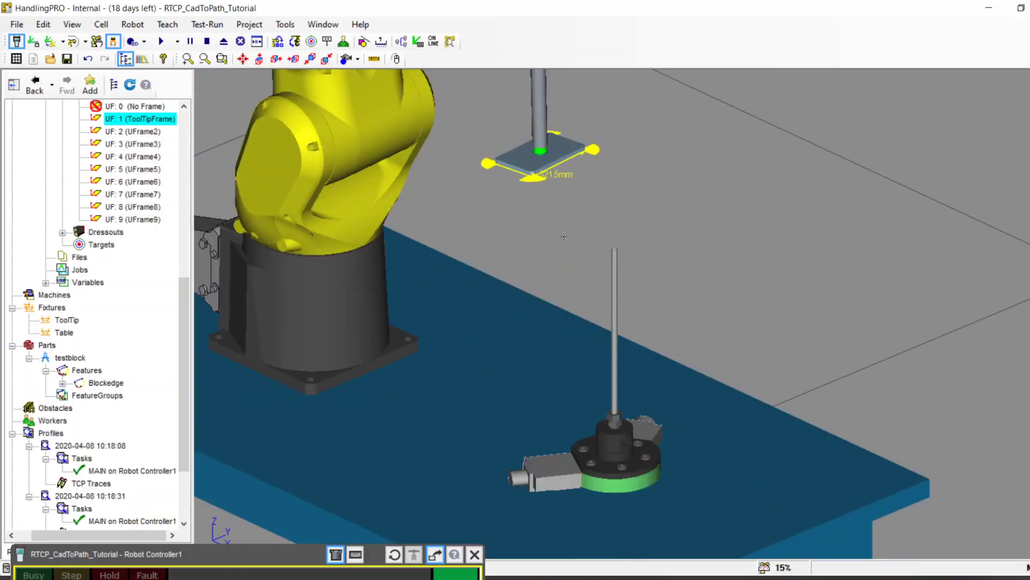
right_click_drag(600, 294, 644, 273)
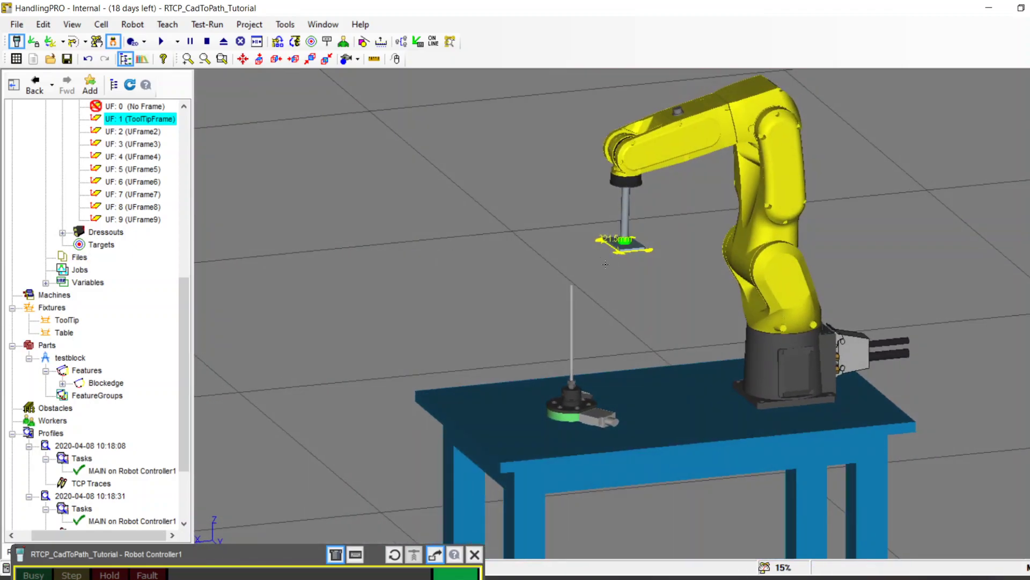
left_click(164, 42)
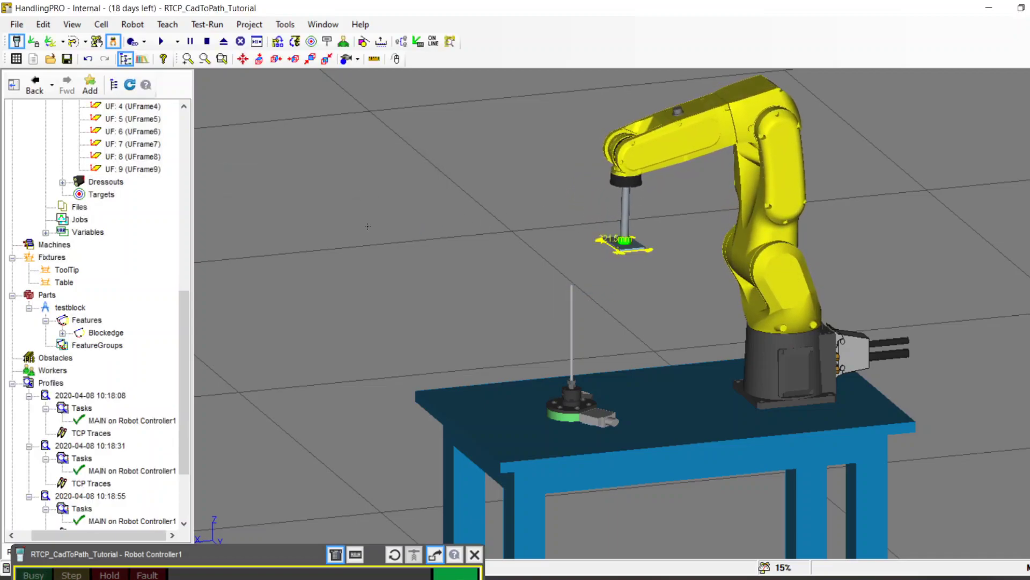
Bring the teach pendant into view and open the controller's File screen.
left_click_drag(270, 555, 409, 37)
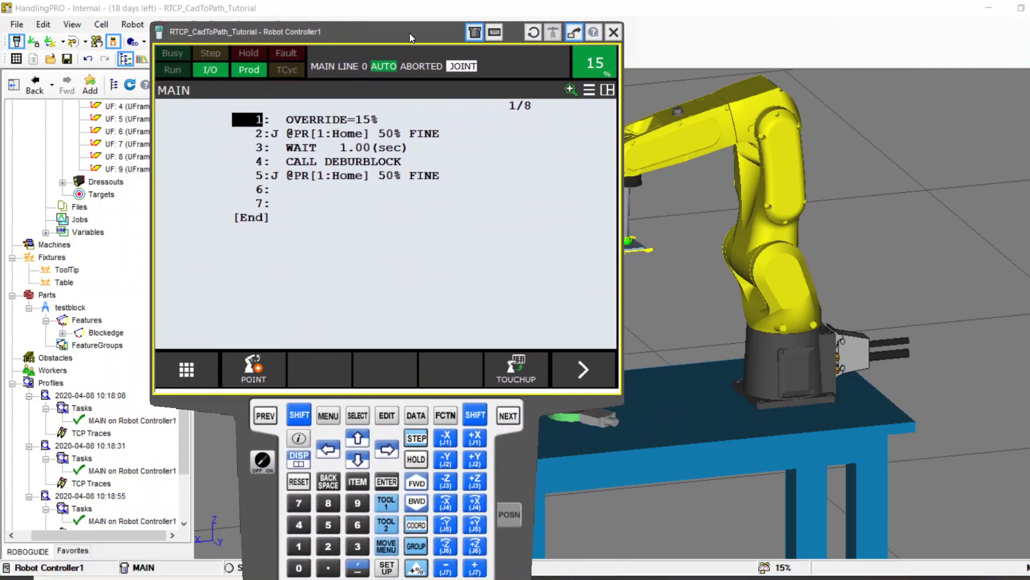
left_click(328, 416)
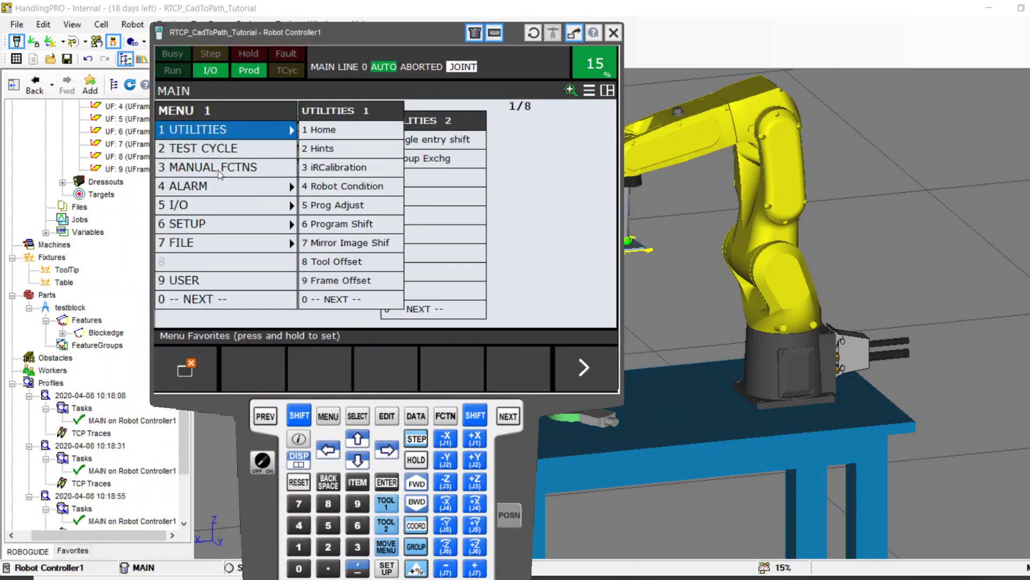
left_click(218, 240)
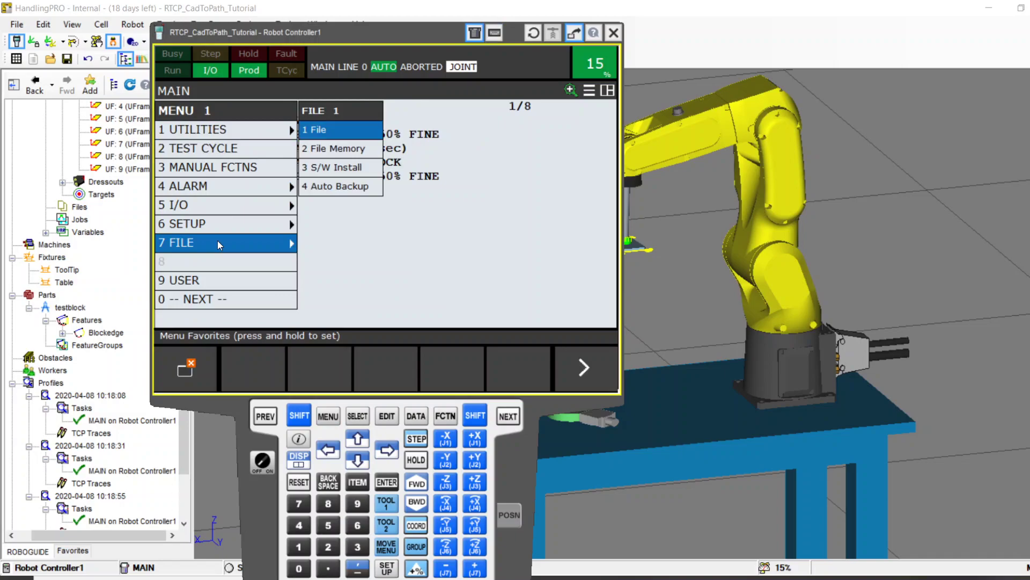
left_click(326, 133)
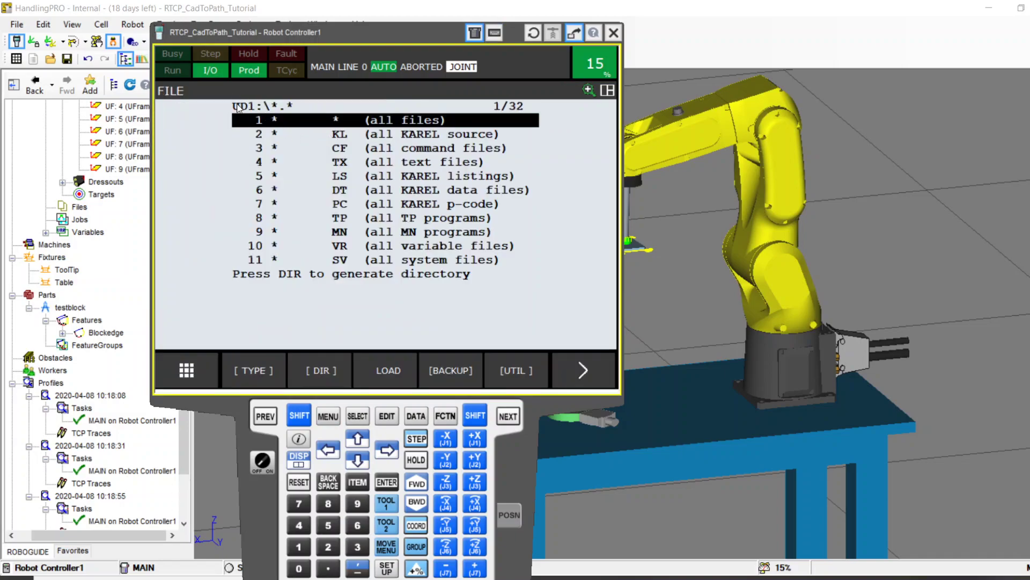
Back up all of the above file types to UD1, agreeing to delete its existing contents, and move the teach pendant out of the way.
left_click(460, 363)
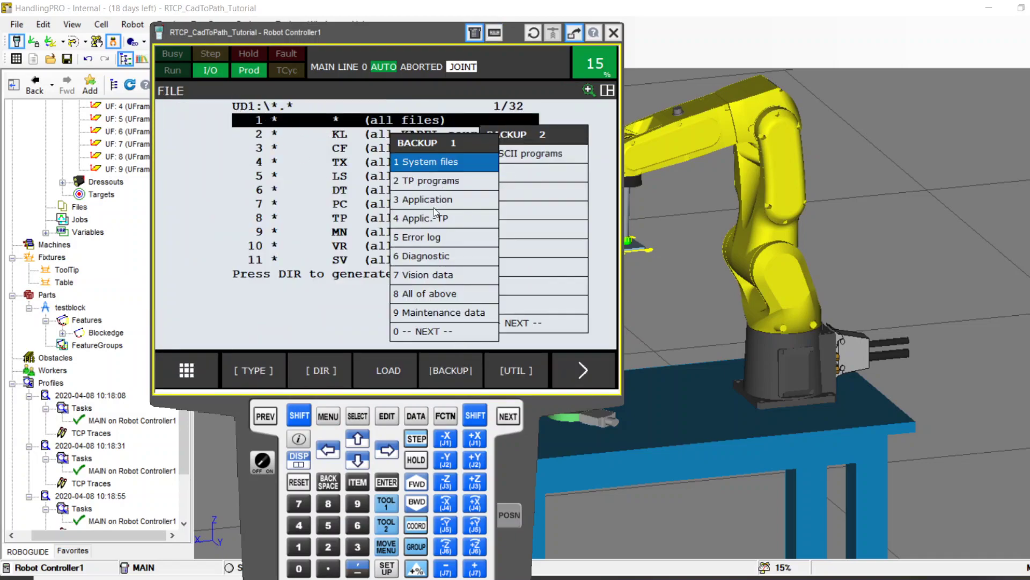
left_click(434, 295)
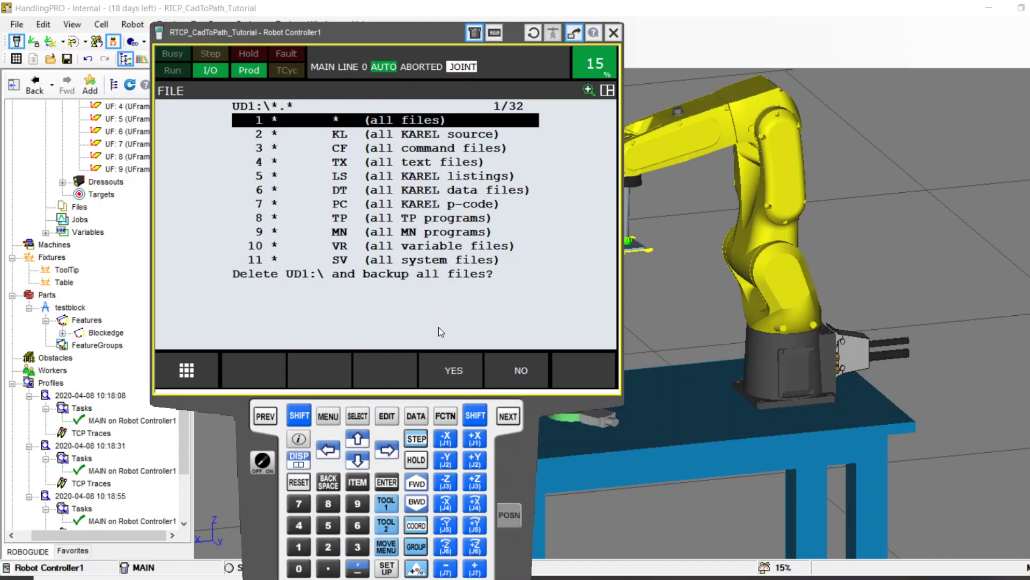
left_click(449, 370)
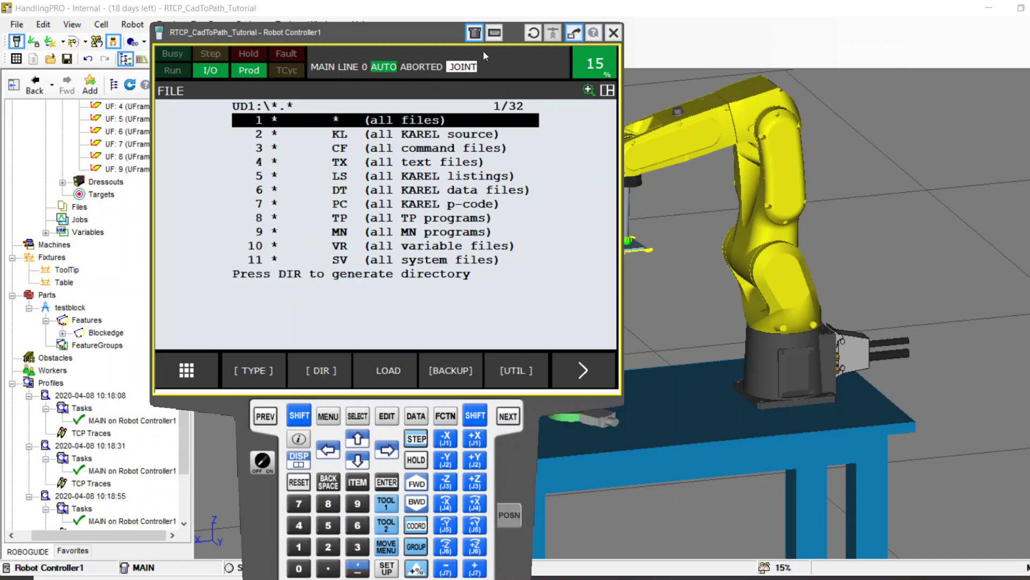
left_click_drag(390, 39, 269, 564)
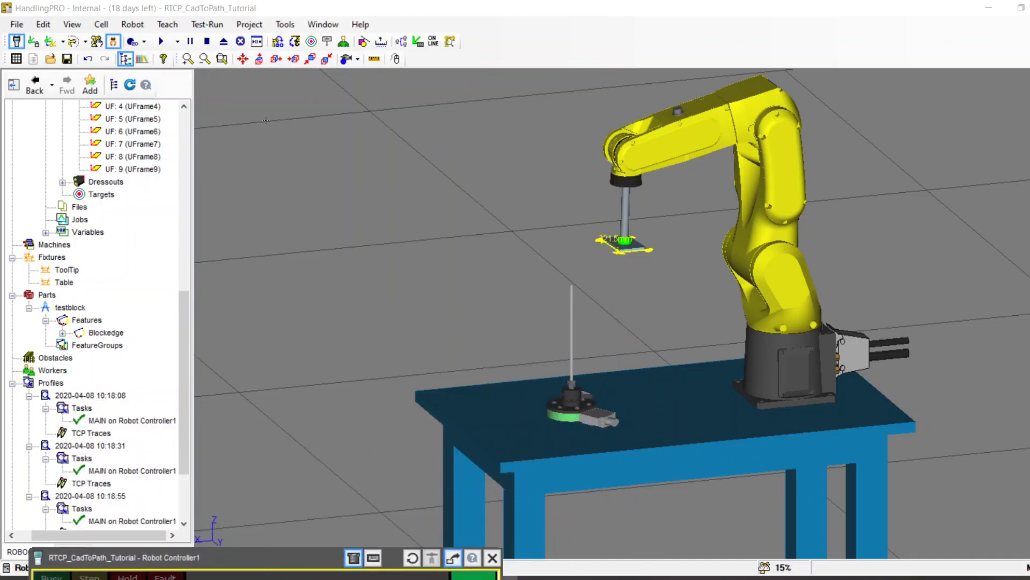
left_click(285, 24)
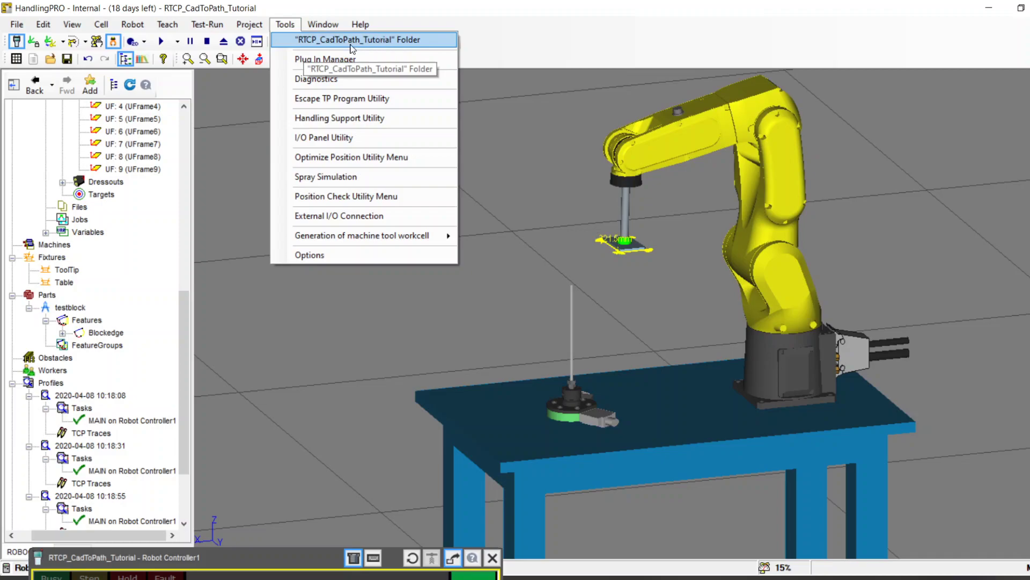
left_click(517, 43)
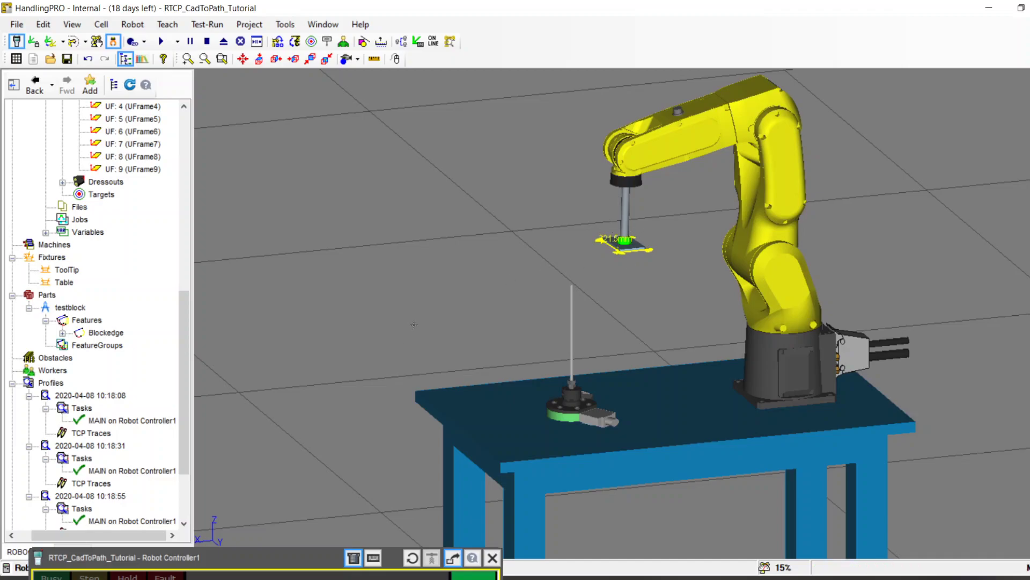
left_click_drag(268, 562, 326, 63)
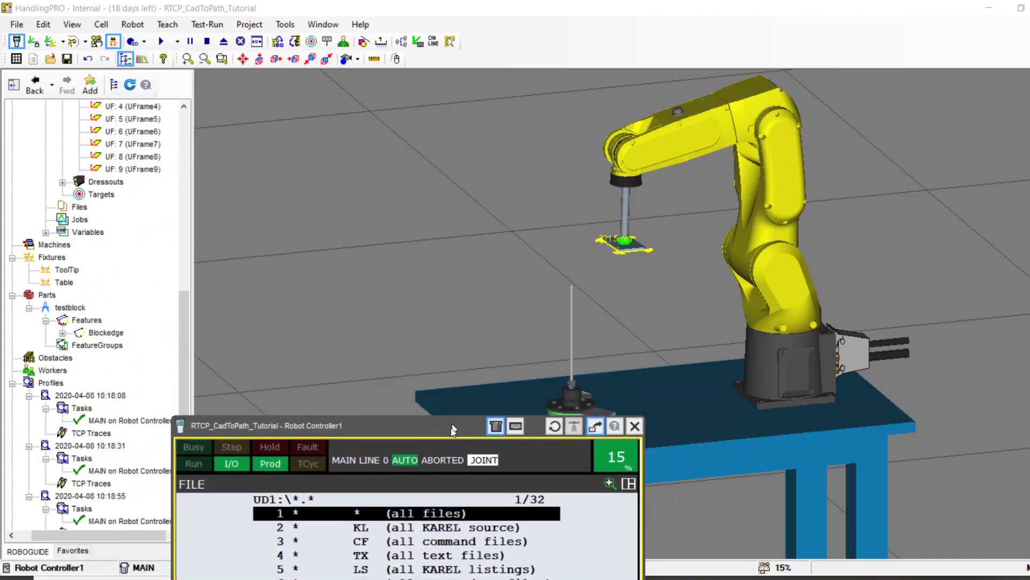
Examine the finished workcell from the table's opposite side, both close up and as a whole, with robot, testblock and tool tip in view.
scroll(470, 289, "down", 5)
right_click_drag(470, 288, 624, 397)
scroll(622, 400, "up", 3)
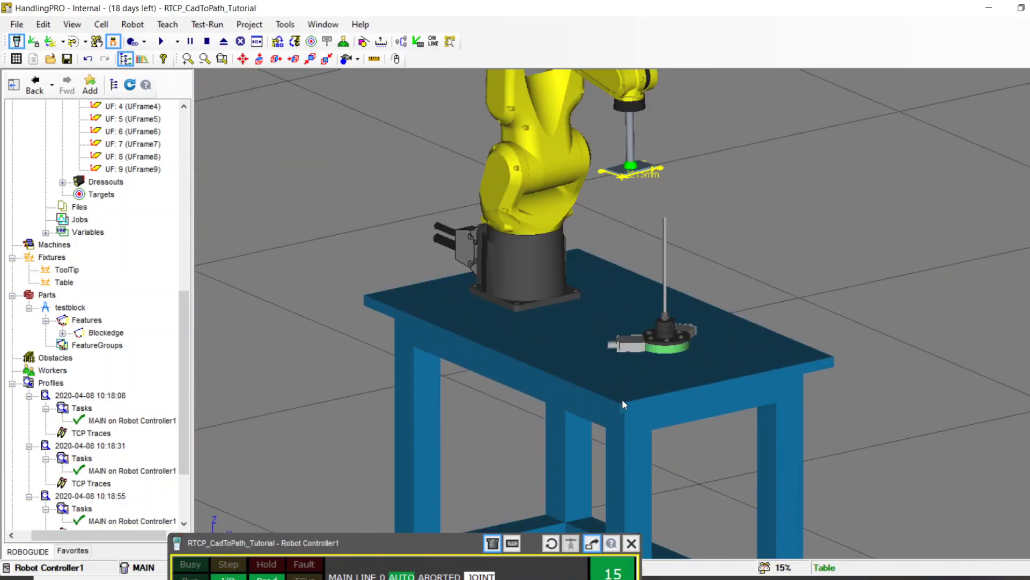
scroll(538, 344, "up", 3)
scroll(539, 343, "up", 3)
mouse_move(542, 349)
right_mouse_down()
mouse_move(534, 345)
mouse_move(545, 315)
mouse_move(534, 338)
right_mouse_up()
scroll(534, 338, "down", 3)
scroll(532, 333, "up", 3)
scroll(532, 333, "up", 1)
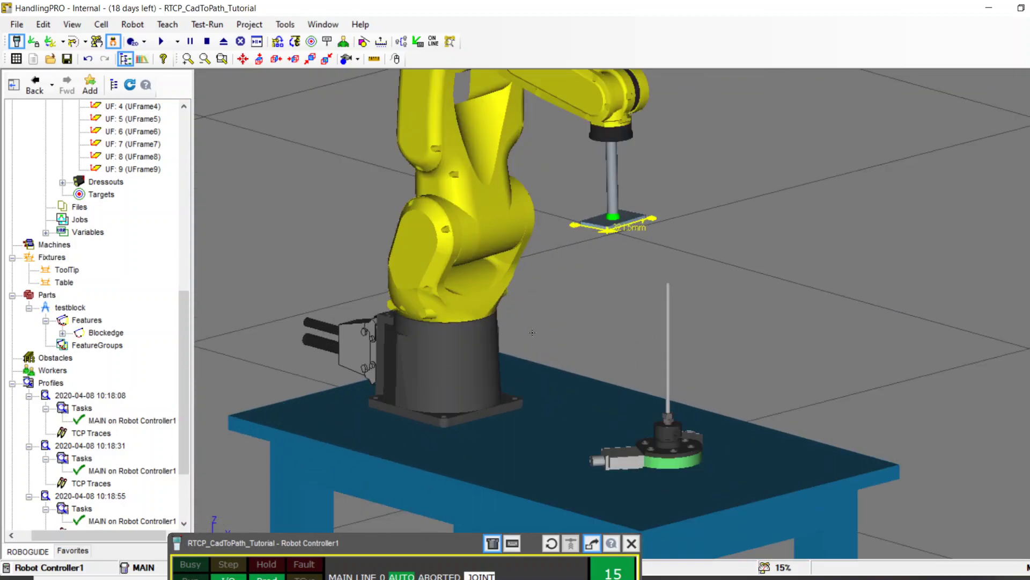
scroll(531, 327, "down", 3)
scroll(524, 299, "up", 2)
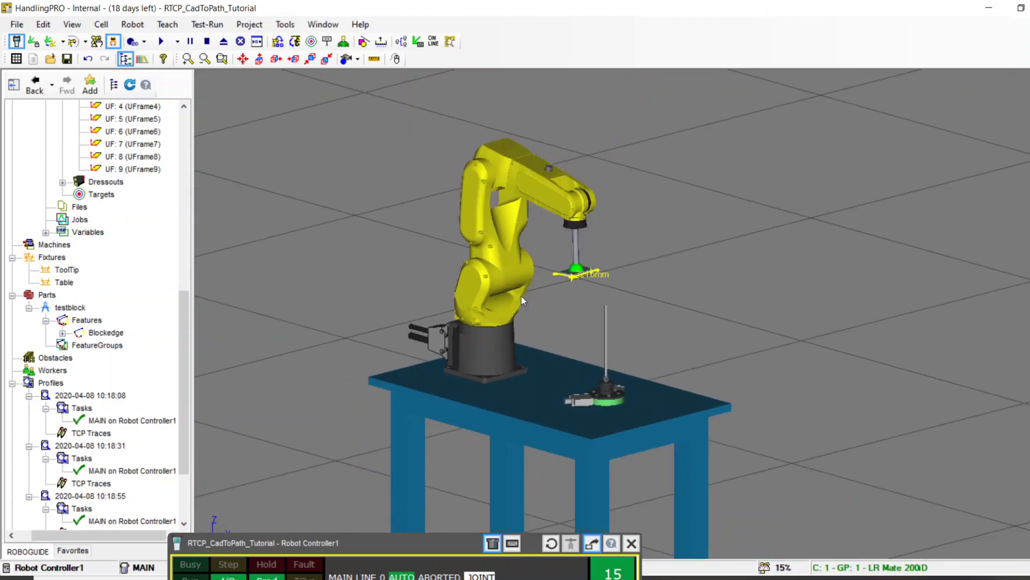